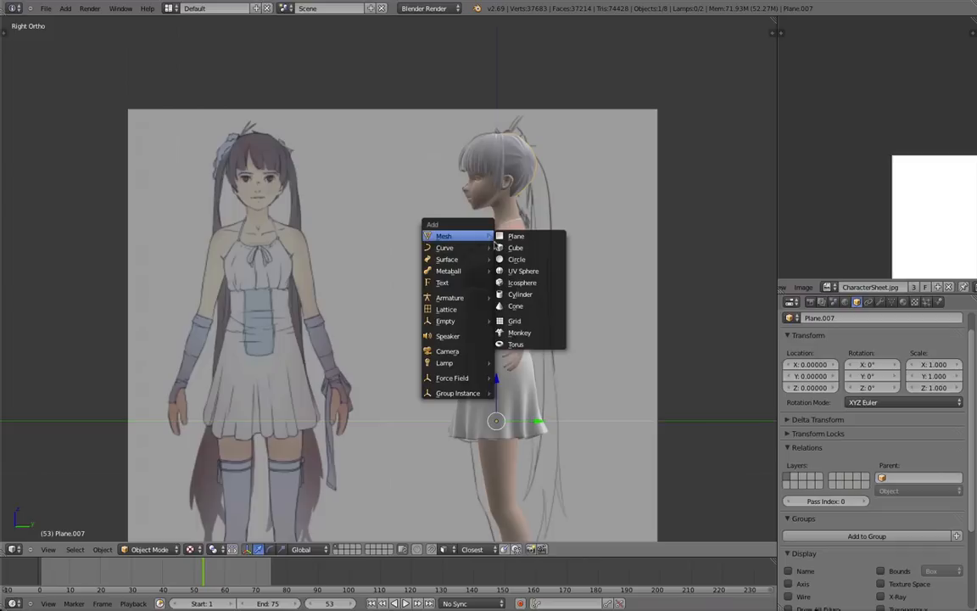
Step: Add a mesh circle with 18 vertices
click(516, 258)
key(t)
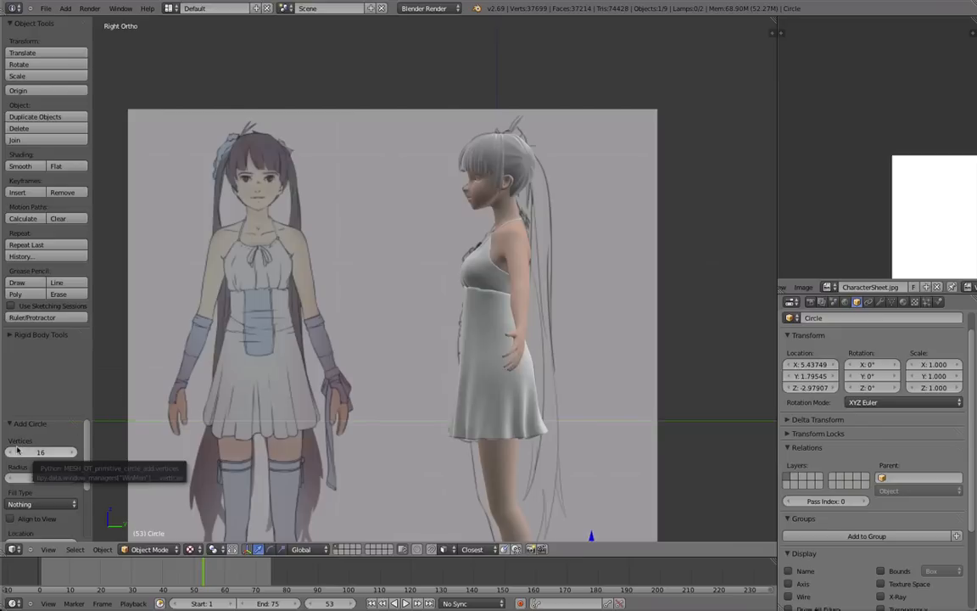
click(70, 454)
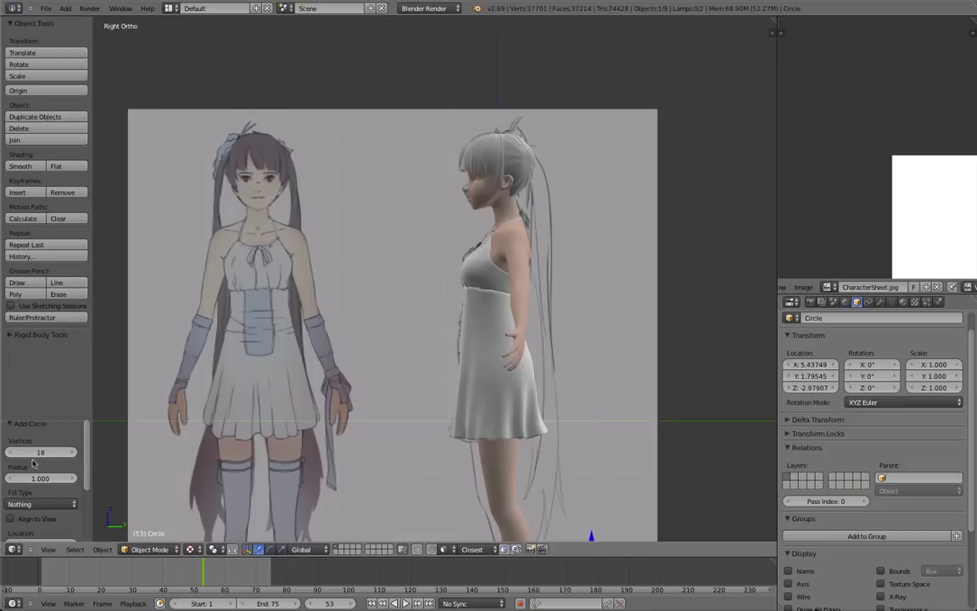
Step: Clear the circle's location so it sits at the world origin
scroll(434, 458, down, 2)
shift+middle_drag(434, 459, 408, 388)
scroll(101, 463, up, 1)
scroll(530, 349, down, 1)
key(alt+g)
key(t)
key(n)
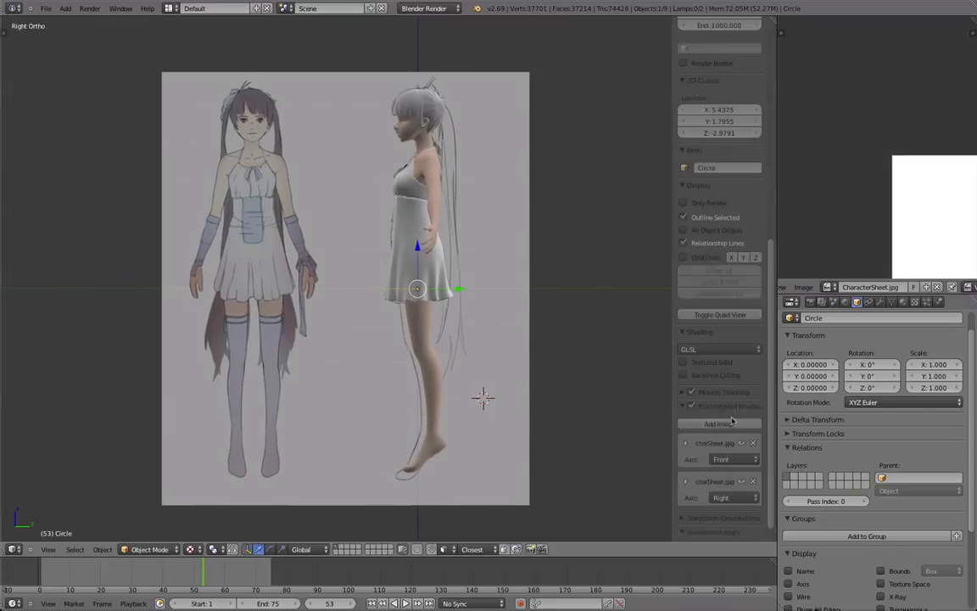
key(n)
scroll(394, 386, up, 1)
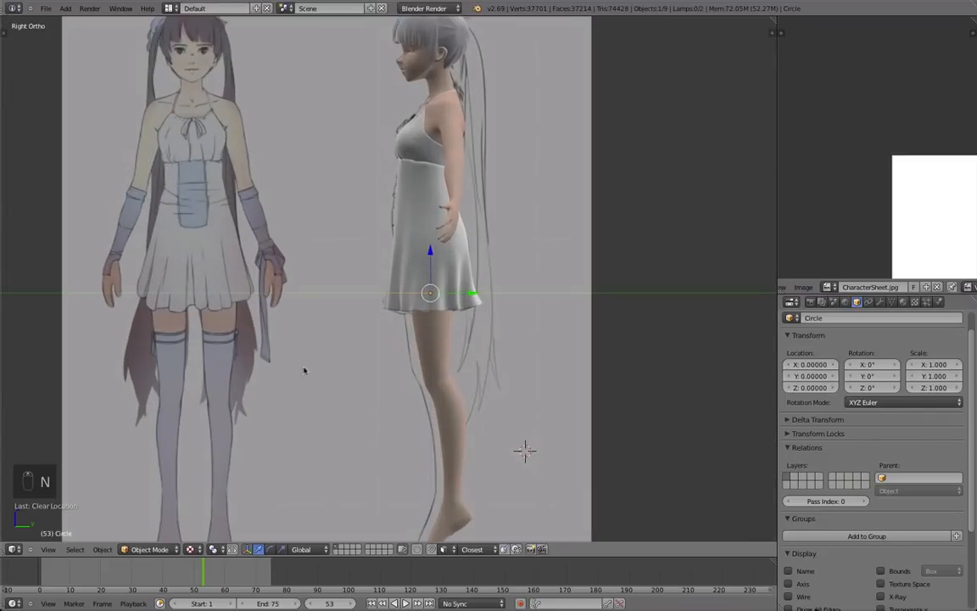
shift+middle_drag(268, 375, 303, 452)
Step: Add a Mirror modifier to the circle
middle_drag(521, 376, 428, 458)
click(879, 302)
click(875, 340)
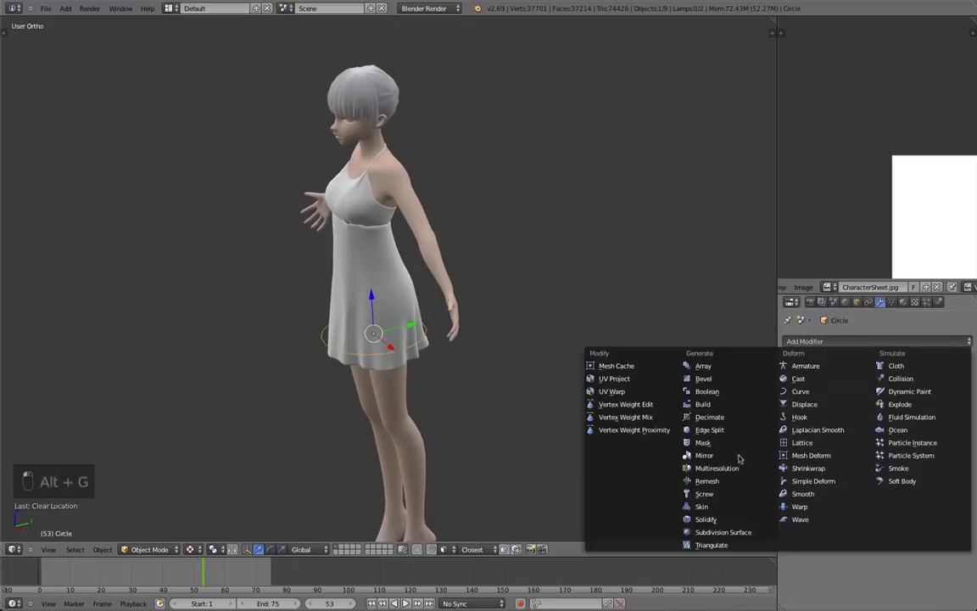
click(746, 459)
Step: In Edit Mode, shrink the circle and raise it to chest height, and apply the Mirror modifier to the editing cage
key(Tab)
middle_drag(447, 394, 454, 427)
scroll(454, 427, up, 1)
key(s)
click(460, 173)
middle_drag(266, 305, 110, 314)
click(914, 360)
Step: Scale the circle down further and move it up to the back of the head
middle_drag(595, 289, 362, 436)
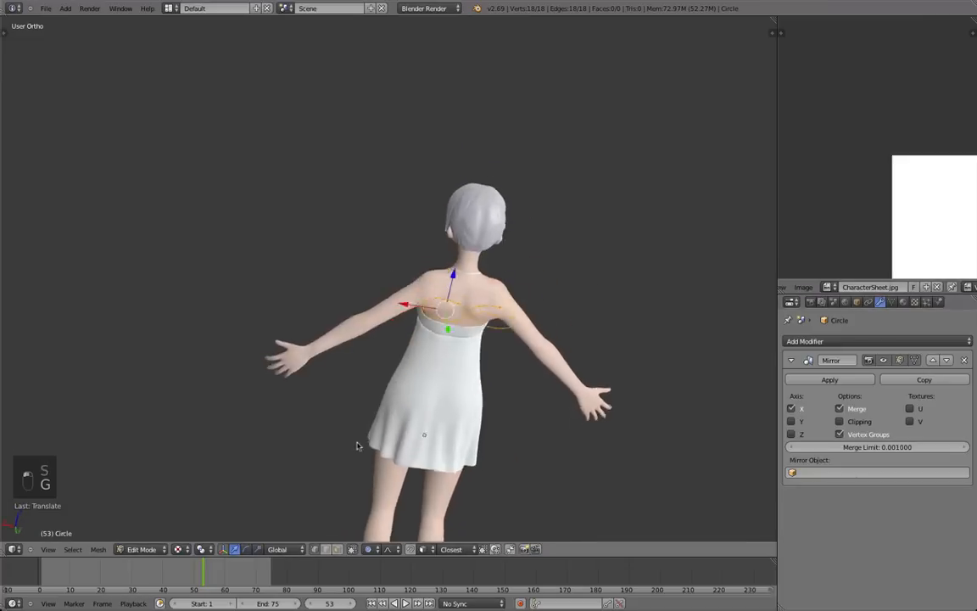
scroll(596, 327, up, 2)
key(s)
click(557, 349)
middle_drag(556, 348, 447, 384)
scroll(441, 369, up, 4)
shift+middle_drag(408, 317, 235, 508)
scroll(388, 356, up, 3)
key(g)
click(356, 209)
Step: Tilt the circle freely to turn it toward the back side of the hair
key(r)
key(r)
click(373, 269)
key(z)
mouse_move(372, 269)
middle_down()
mouse_move(346, 357)
mouse_move(343, 414)
mouse_move(342, 333)
mouse_move(319, 368)
middle_up()
key(minus)
key(z)
key(alt+z)
scroll(312, 423, down, 3)
Step: Rotate and shrink the circle, and place it where the hair strands gather behind the ear
key(r)
key(r)
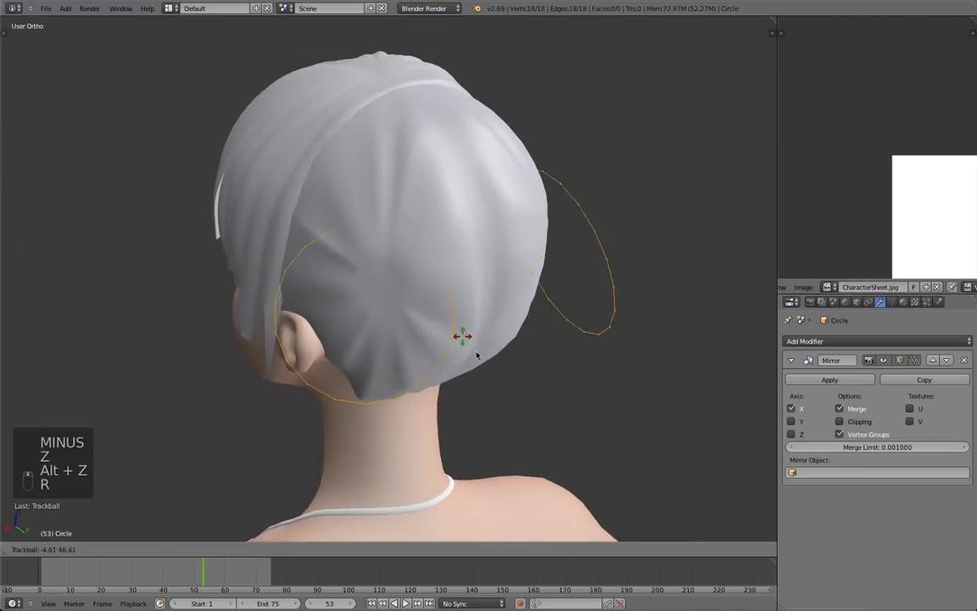
key(s)
key(r)
key(g)
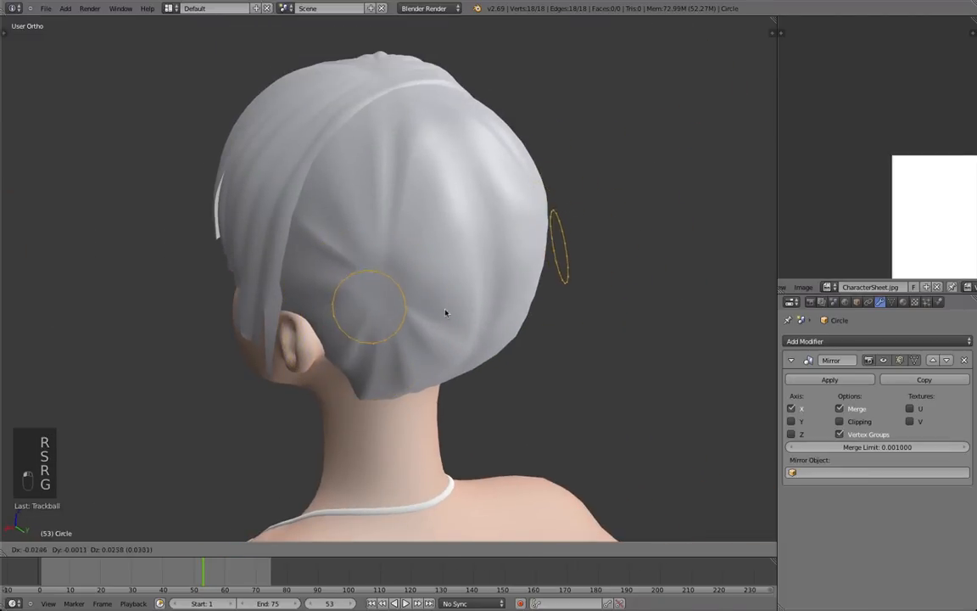
click(451, 302)
Step: Fine-tune the circle's tilt and position until it lies parallel and close to the hair surface
key(r)
key(r)
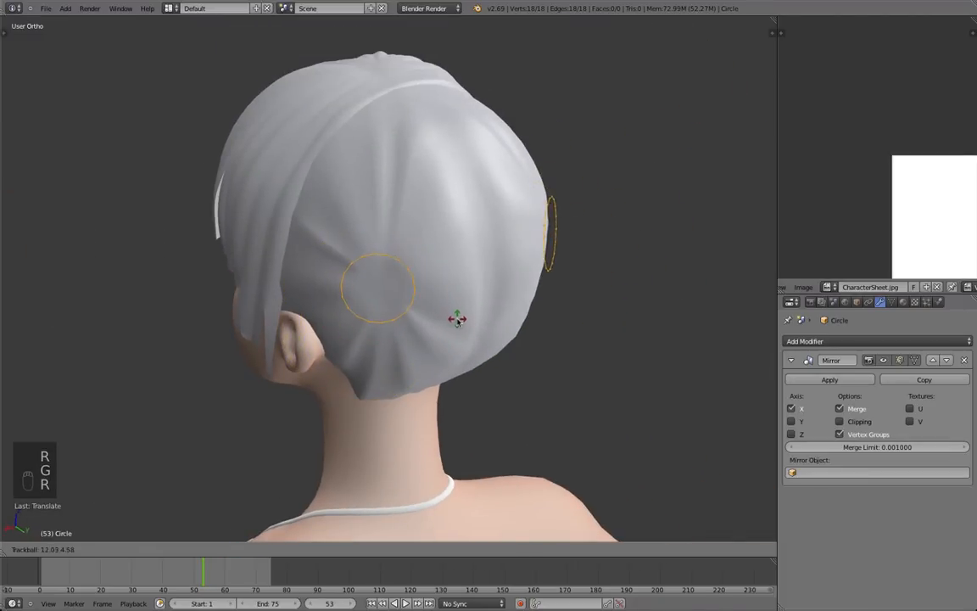
click(458, 322)
middle_drag(366, 332, 402, 303)
scroll(461, 379, up, 3)
key(r)
key(r)
click(449, 345)
key(g)
click(401, 303)
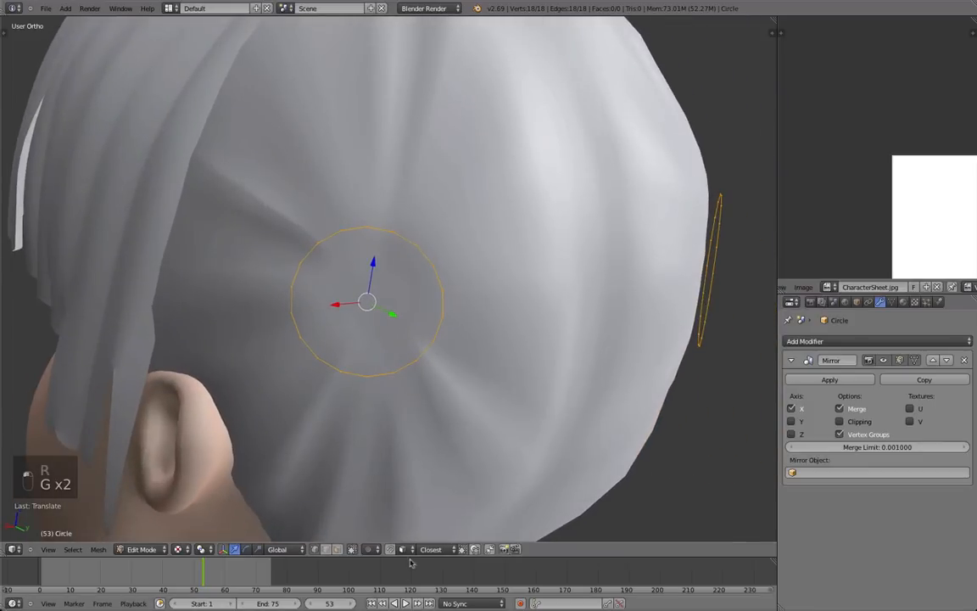
Step: Snap the circle's bottom, rear and top vertices individually onto the hair surface
right_click(365, 374)
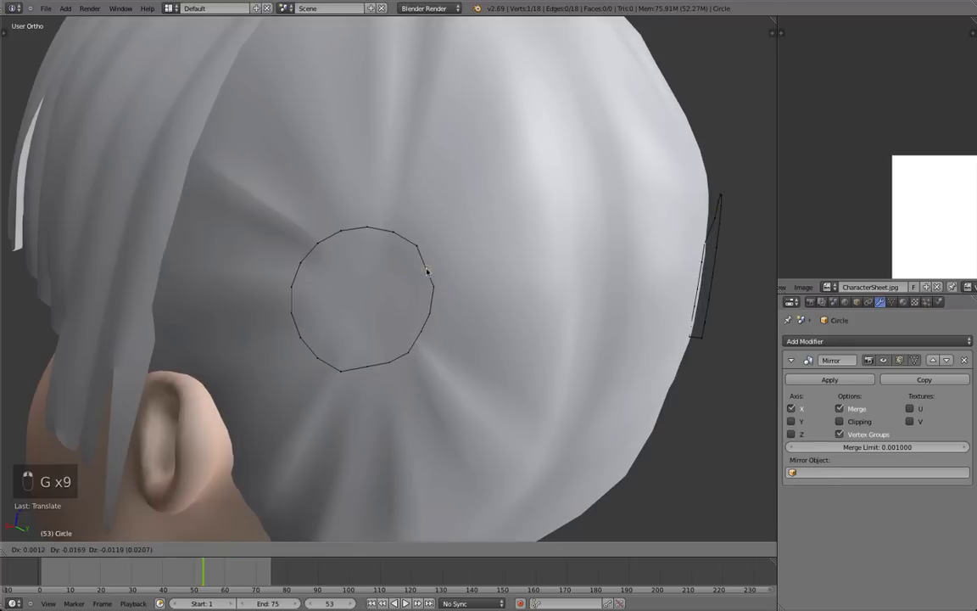
right_click(366, 228)
key(g)
click(365, 231)
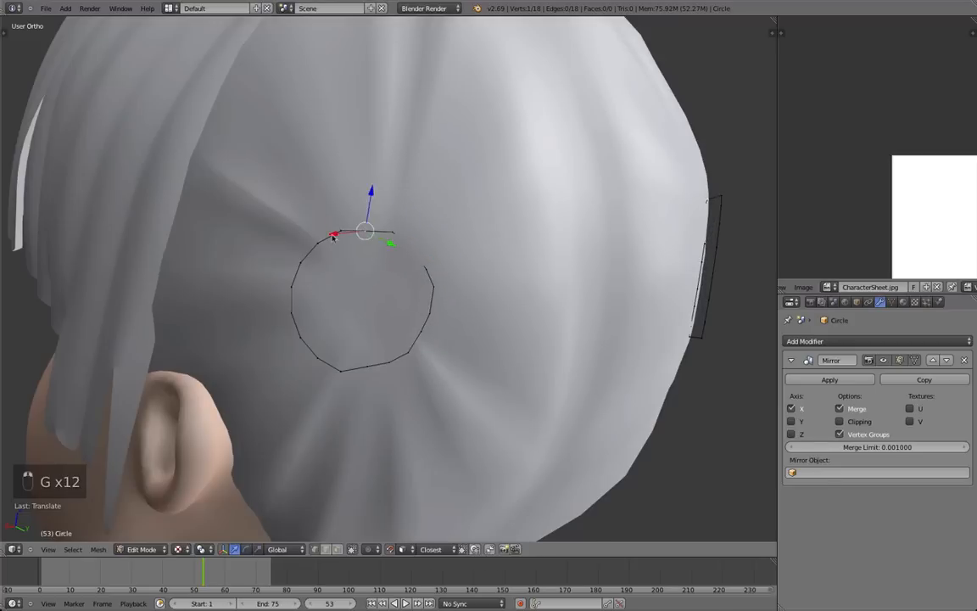
right_click(339, 232)
key(g)
click(336, 236)
Step: Snap the vertices along the loop's front side onto the hair surface and even out their spacing
right_click(318, 243)
key(g)
right_click(292, 288)
key(g)
click(292, 290)
right_click(293, 313)
key(g)
click(293, 323)
right_click(292, 291)
key(g)
click(297, 290)
key(g)
click(296, 283)
key(g)
click(304, 264)
Step: Snap the loop's lower front vertices onto the hair surface, keeping a rounded outline
right_click(291, 324)
key(g)
click(293, 321)
right_click(301, 337)
key(g)
click(301, 340)
right_click(316, 358)
key(g)
key(g)
click(317, 357)
right_click(342, 370)
key(g)
click(334, 366)
middle_drag(430, 312, 422, 310)
scroll(447, 271, up, 3)
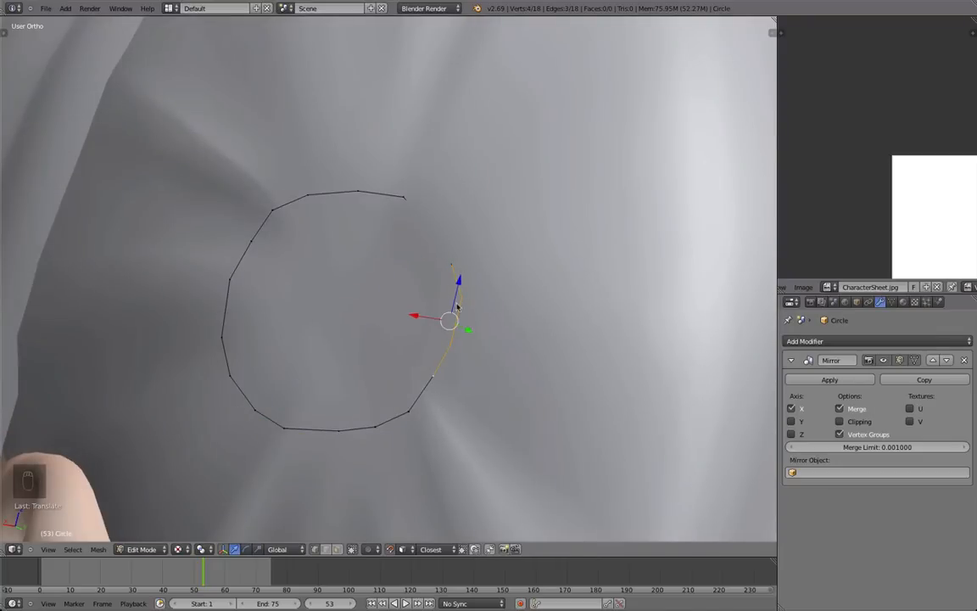
key(g)
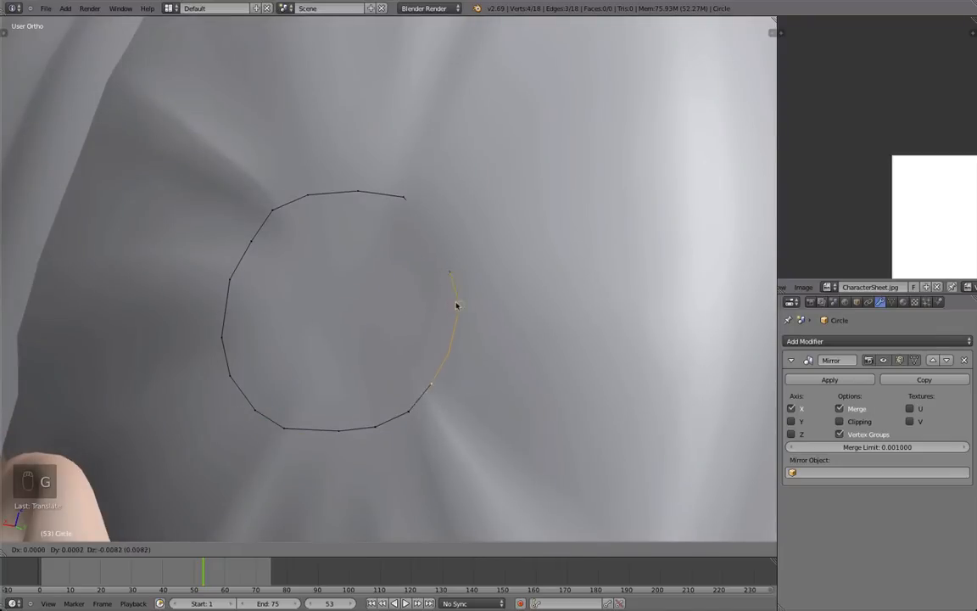
click(455, 311)
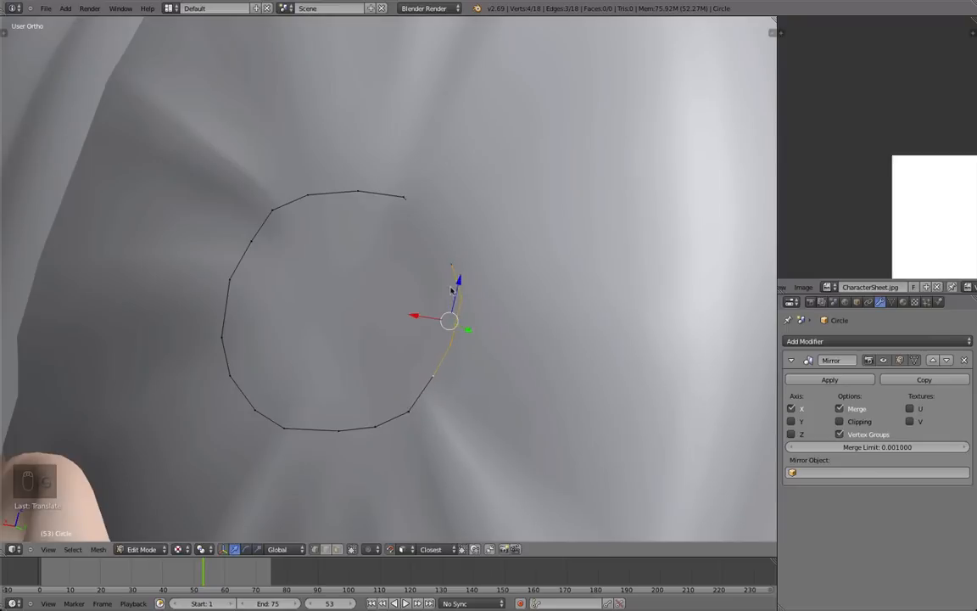
Step: Reposition the loop's upper rear vertices on the hair surface to smooth the outline there
middle_drag(382, 421, 424, 228)
key(g)
click(367, 186)
key(g)
right_click(410, 237)
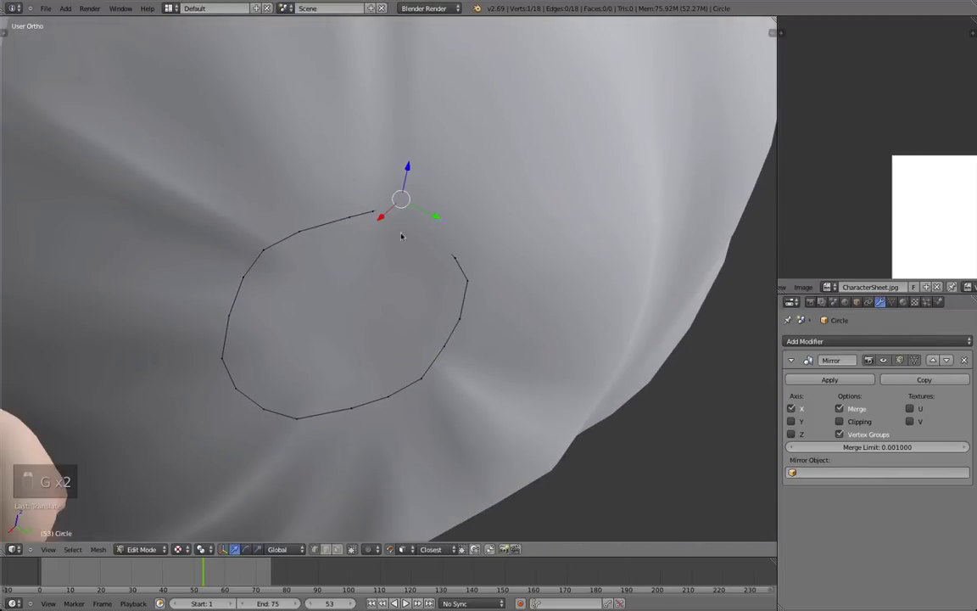
scroll(410, 239, down, 2)
key(g)
click(404, 241)
right_click(378, 235)
key(g)
click(378, 234)
Step: Select the whole vertex loop and extrude it outward from the hair
scroll(362, 240, down, 6)
middle_drag(362, 240, 406, 331)
key(a)
scroll(407, 330, up, 1)
alt+right_click(392, 319)
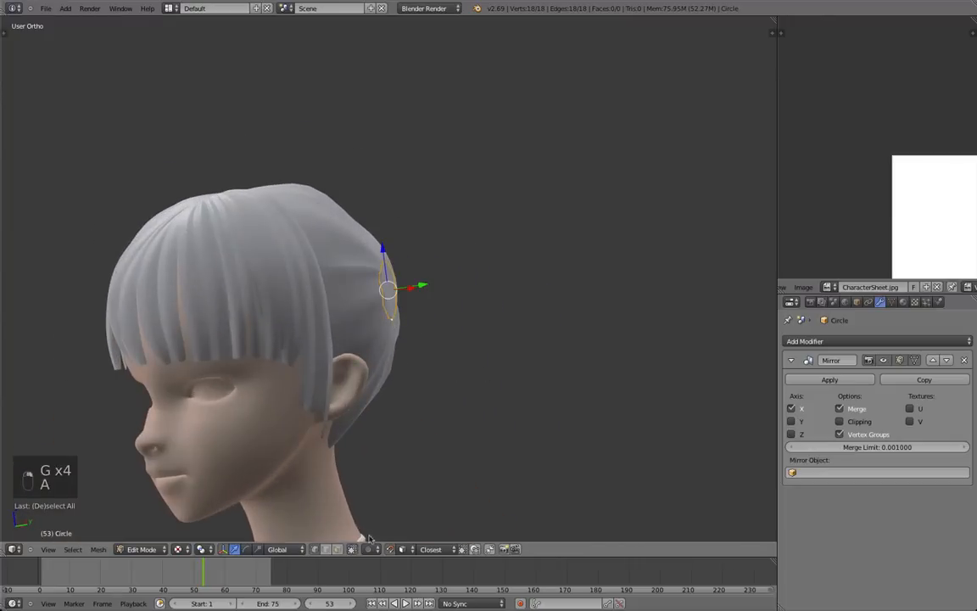
scroll(380, 447, up, 3)
middle_drag(380, 447, 407, 460)
scroll(431, 394, down, 4)
scroll(407, 460, up, 3)
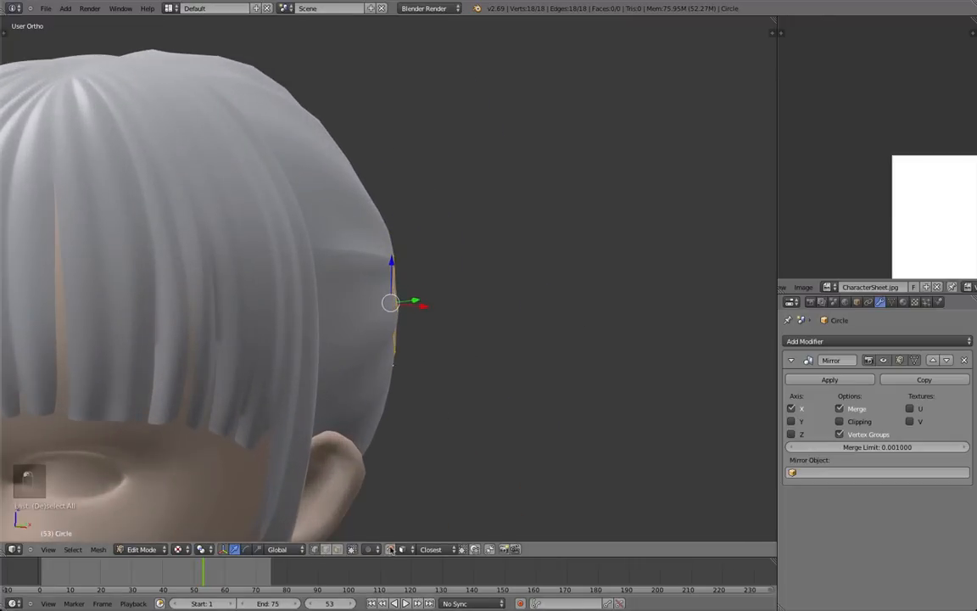
scroll(434, 409, down, 3)
key(e)
click(439, 420)
Step: Rotate and resize the extruded outer ring to angle the ponytail's base
scroll(446, 349, down, 3)
scroll(446, 348, up, 4)
key(r)
click(543, 353)
key(s)
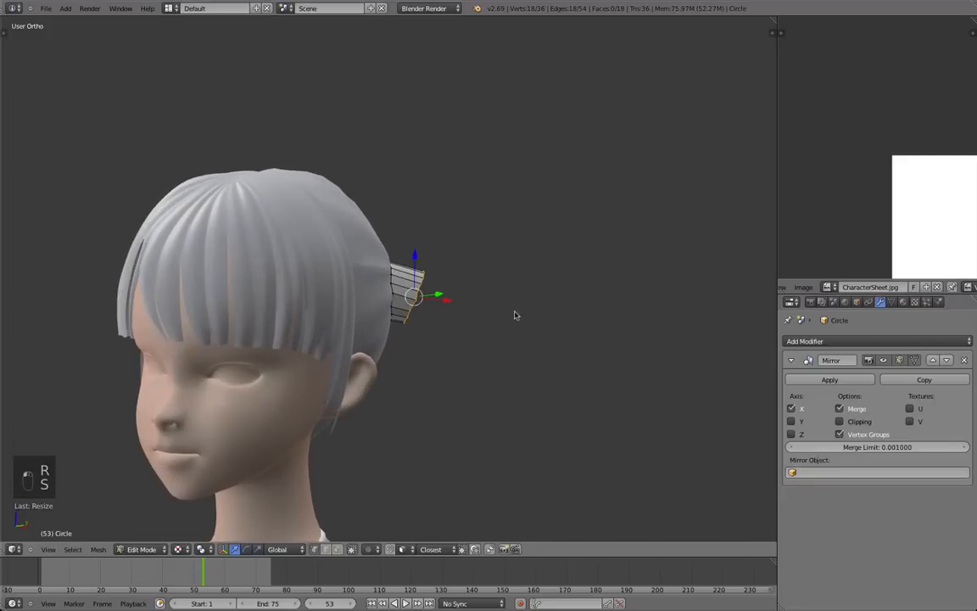
Step: Pull the outer ring's top edge outward and push its upper rear vertices inward to start a hair fold
scroll(477, 358, up, 6)
middle_drag(477, 358, 389, 220)
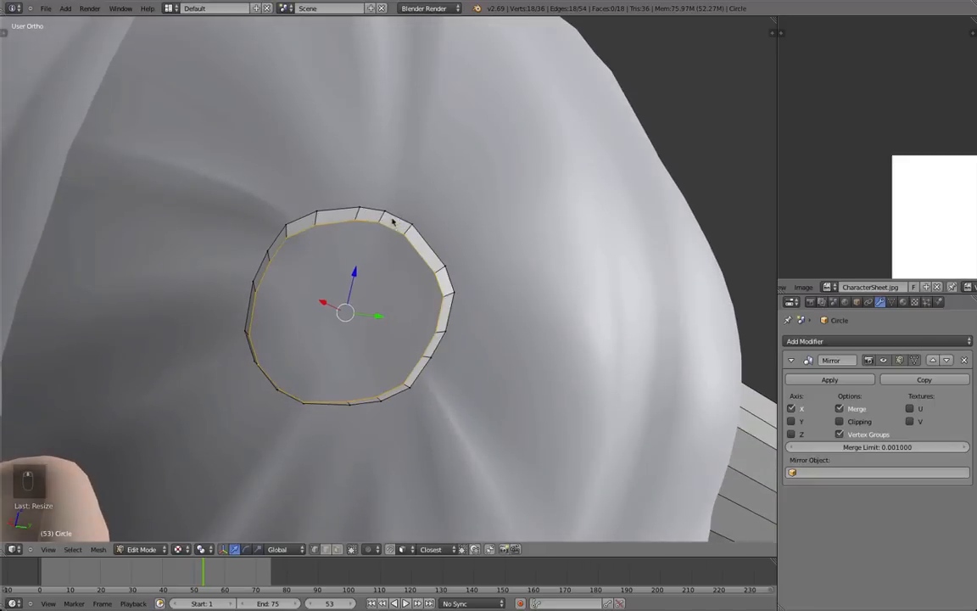
key(g)
click(367, 204)
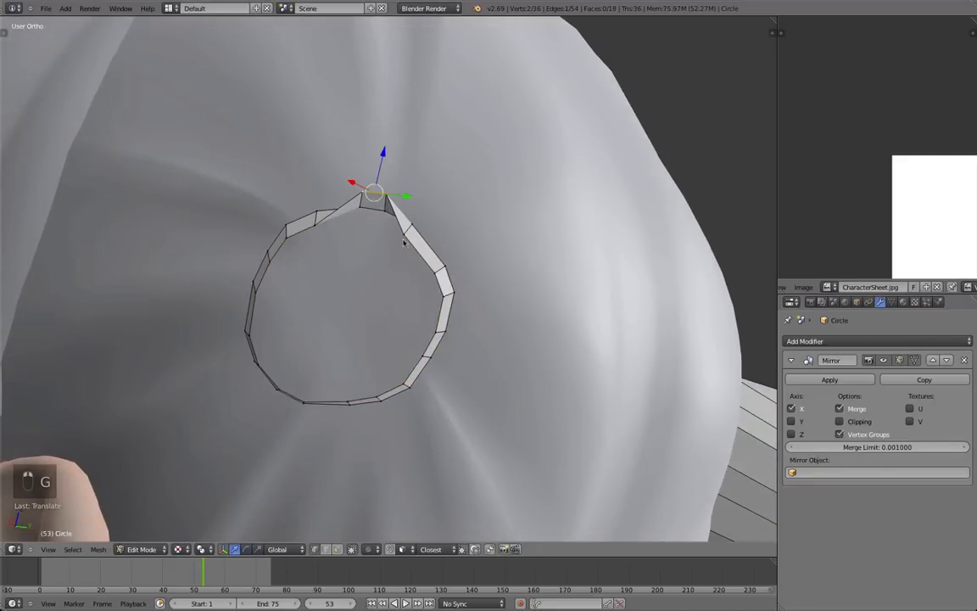
key(g)
click(393, 245)
right_click(433, 273)
key(g)
click(388, 279)
Step: Pull the outer ring's rear vertices outward and move the lower rear vertices inward to form another fold
right_click(451, 303)
key(g)
click(464, 363)
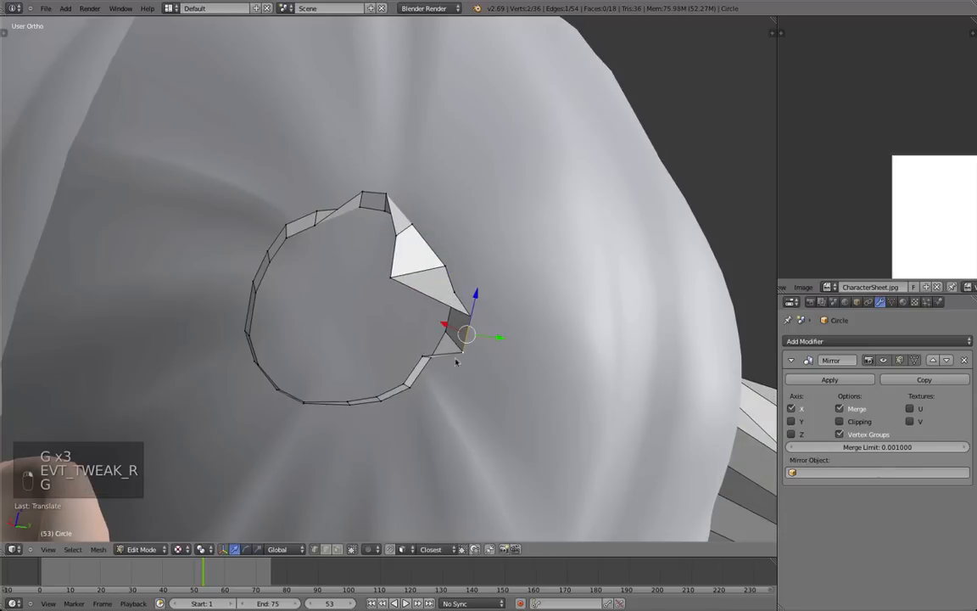
key(g)
click(463, 409)
key(g)
click(375, 378)
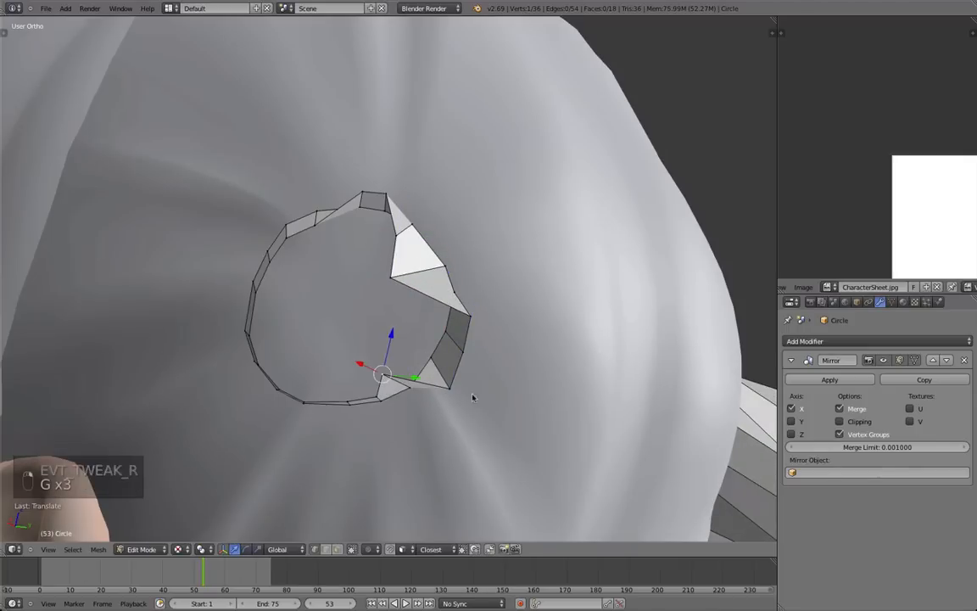
right_click(459, 396)
key(g)
click(421, 379)
Step: Pull the outer ring's lower front vertices outward and shift the front vertices inward
scroll(388, 369, down, 3)
shift+middle_drag(376, 367, 392, 295)
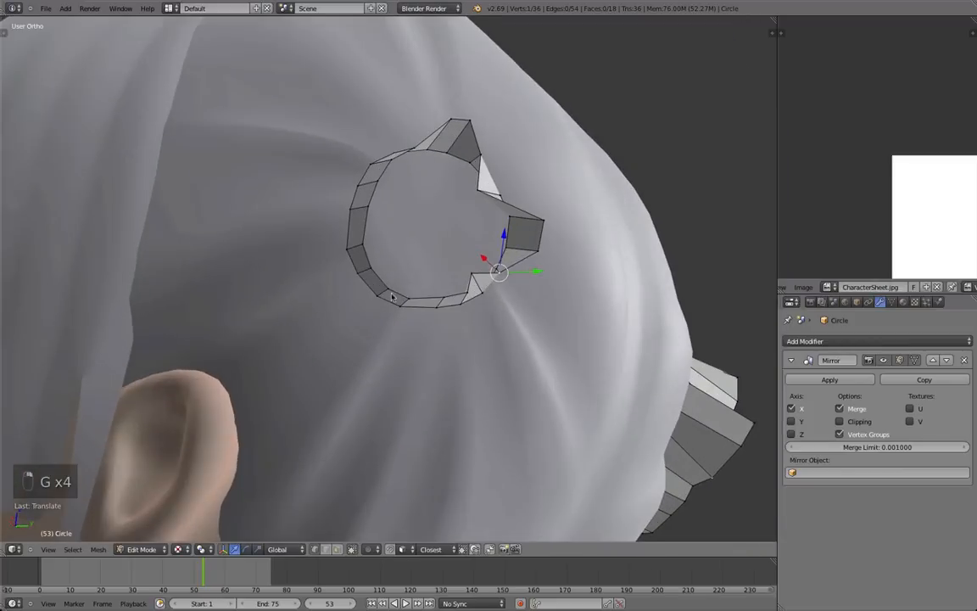
key(g)
click(338, 266)
middle_drag(430, 368, 304, 223)
key(g)
click(469, 404)
Step: Undo the last vertex move and reshape the outer ring's upper front vertices into a fold
middle_drag(361, 215, 348, 182)
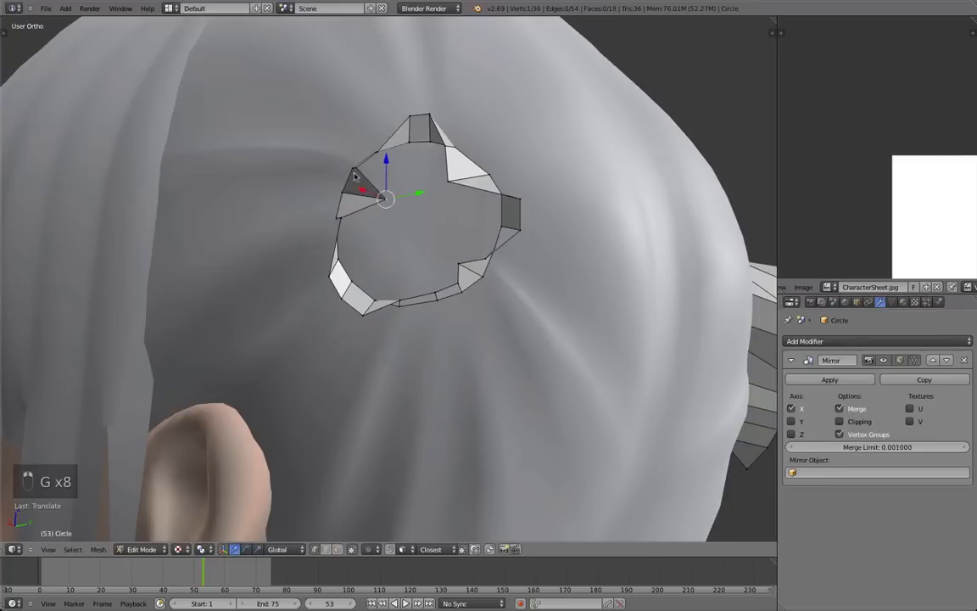
key(super+z)
middle_drag(375, 194, 330, 142)
right_click(386, 193)
key(g)
click(382, 192)
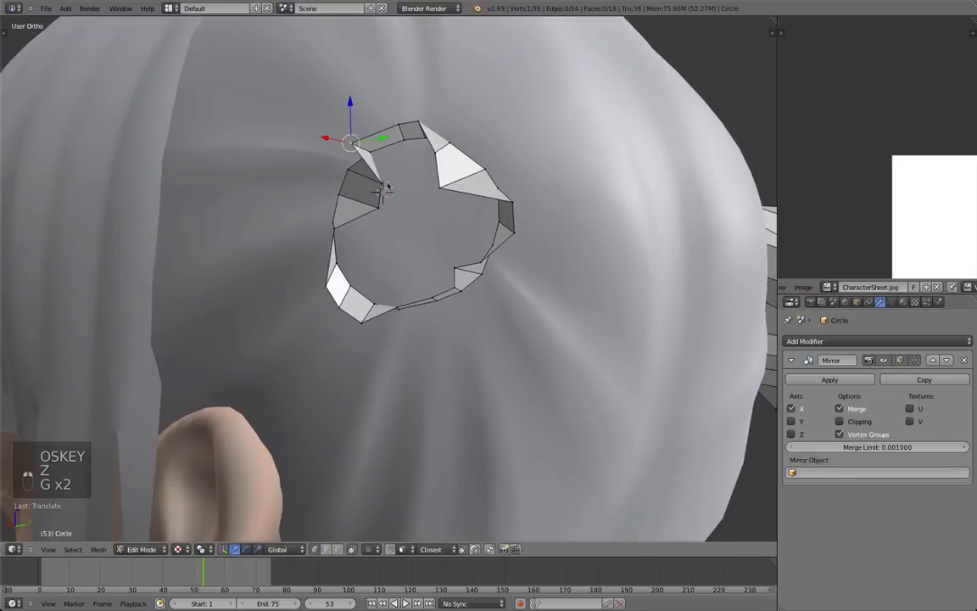
Step: Reposition the outer ring's front, lower rear and upper front vertices to deepen the ponytail's hair folds
key(g)
click(379, 207)
middle_drag(321, 252, 337, 280)
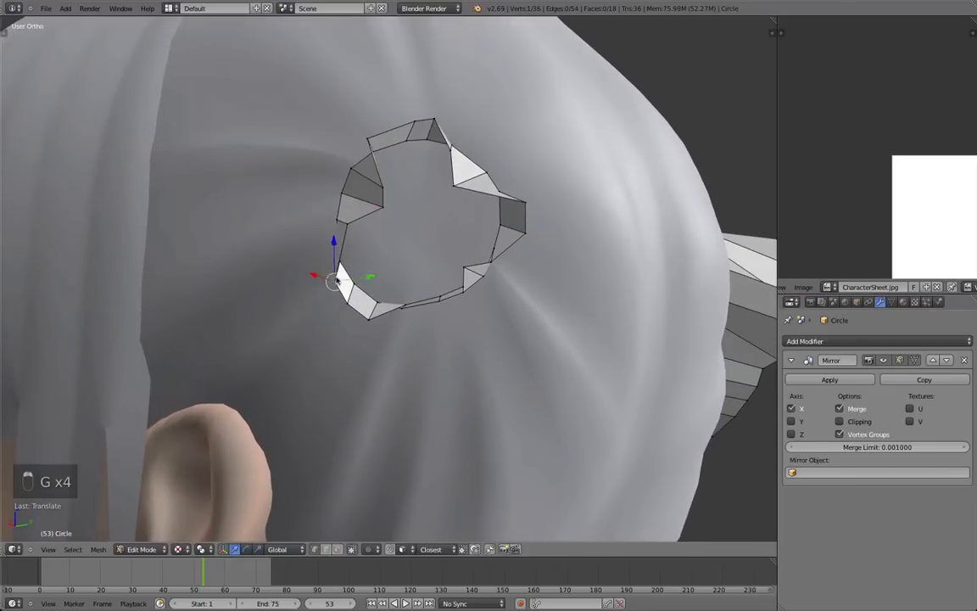
click(367, 229)
middle_drag(366, 229, 489, 292)
click(480, 270)
scroll(480, 270, down, 1)
right_click(378, 192)
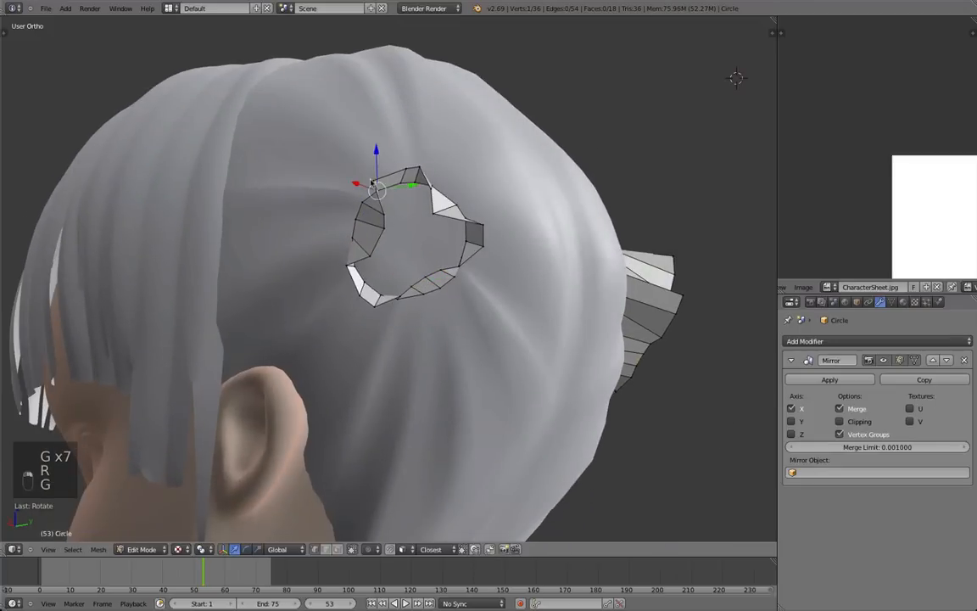
click(392, 171)
Step: Select the outer ring's full edge loop and examine the folded ponytail base from the front and side
scroll(364, 271, down, 1)
middle_drag(363, 270, 520, 384)
middle_drag(385, 288, 424, 313)
scroll(424, 310, up, 1)
alt+right_click(434, 291)
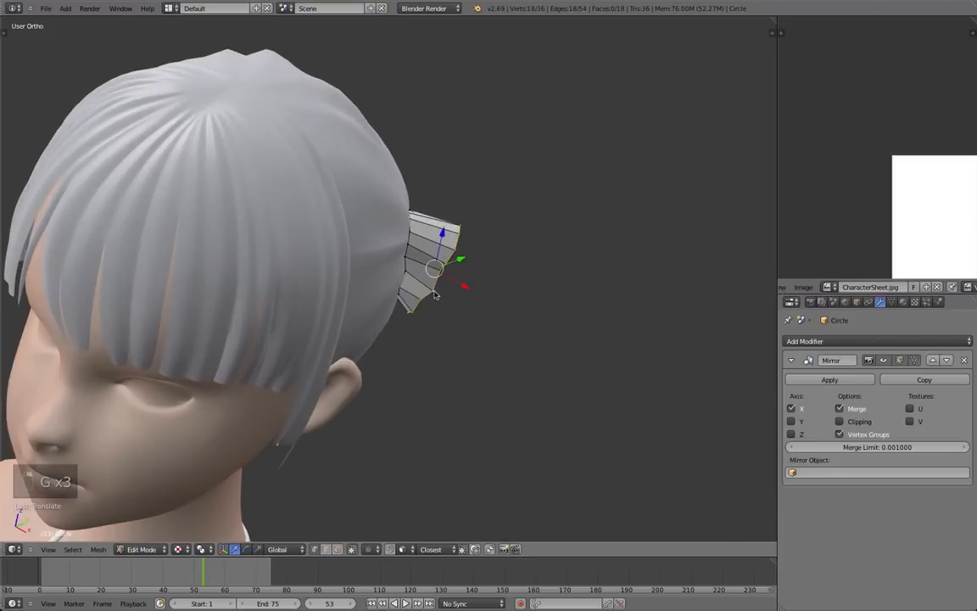
alt+right_click(456, 264)
scroll(456, 264, down, 3)
scroll(469, 211, up, 3)
middle_drag(469, 212, 246, 200)
scroll(510, 229, down, 1)
scroll(501, 266, up, 3)
scroll(246, 200, up, 2)
scroll(402, 190, up, 1)
key(Tab)
key(Tab)
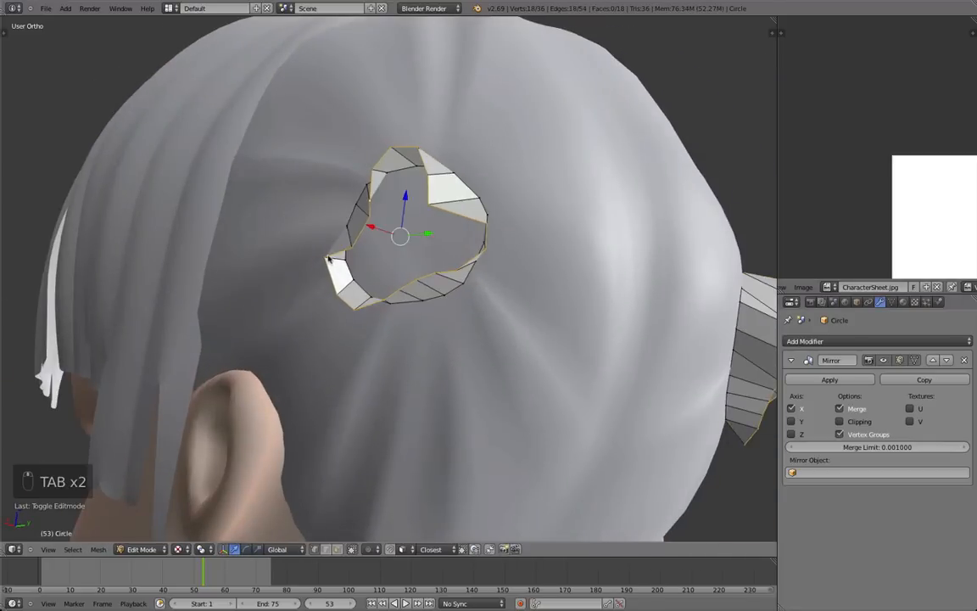
Step: Adjust the outer ring's lower front and upper rear vertices to smooth out the fold shape
key(g)
middle_drag(333, 261, 447, 224)
key(Tab)
key(Tab)
right_click(448, 224)
key(g)
key(g)
click(443, 223)
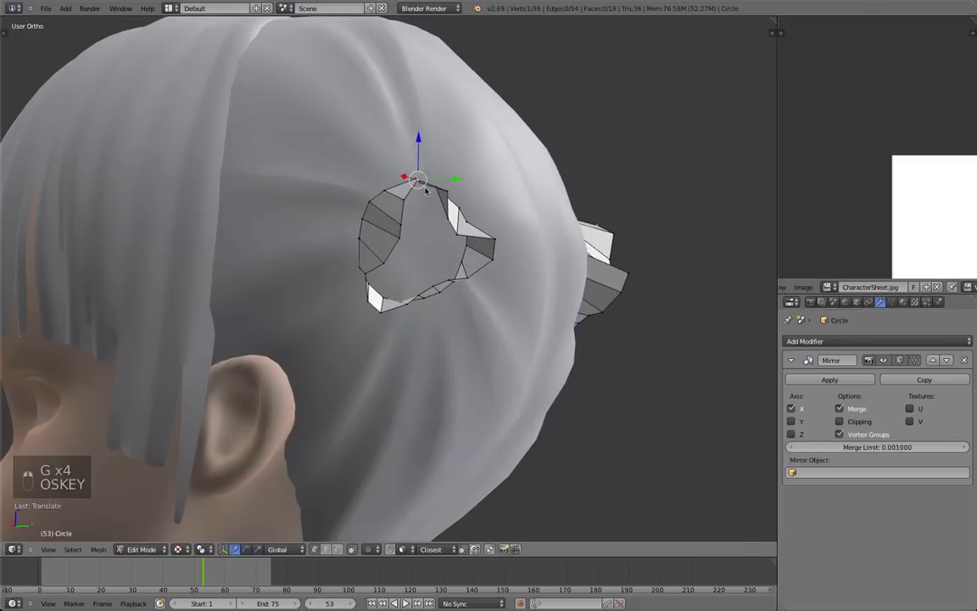
Step: Shift the outer ring's top vertex rearward and move the upper front vertices outward
key(g)
click(443, 176)
right_click(406, 200)
key(g)
click(402, 190)
right_click(404, 221)
key(g)
click(394, 201)
middle_drag(394, 201, 336, 478)
Step: Add a Subdivision Surface modifier to the ponytail mesh and shade it smooth
key(Tab)
key(Tab)
scroll(386, 305, down, 5)
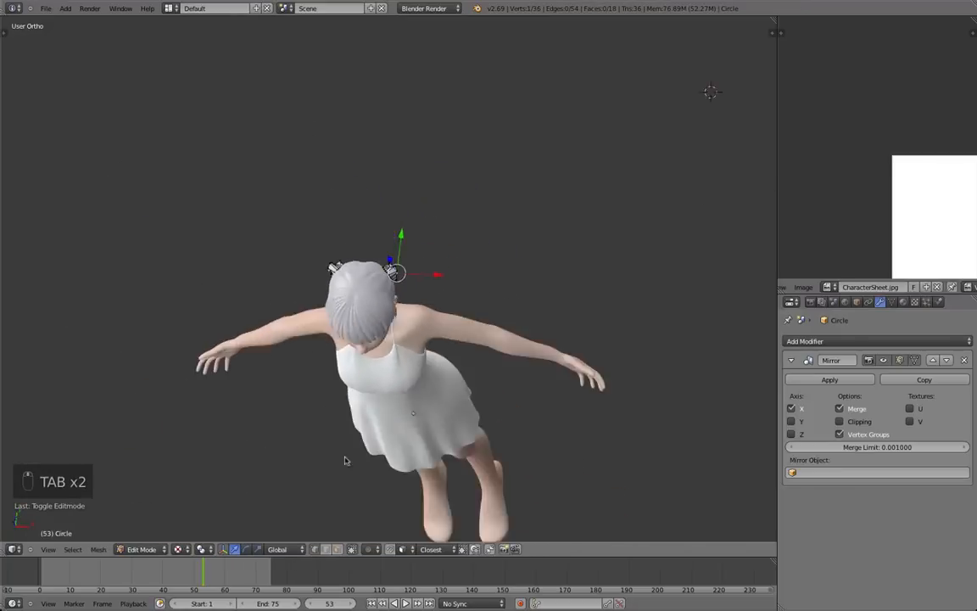
key(KP_1)
scroll(408, 168, up, 9)
middle_drag(428, 213, 444, 292)
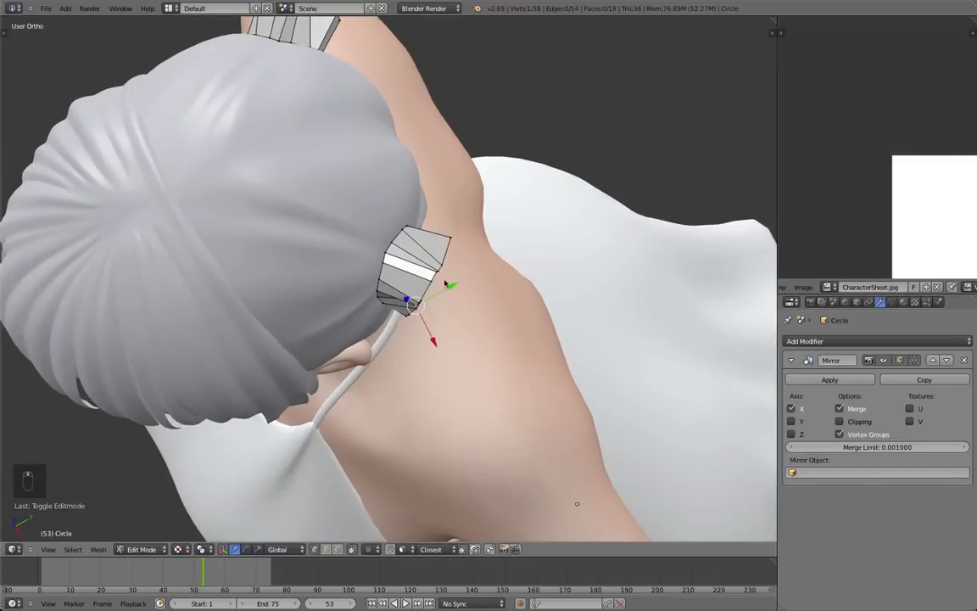
scroll(457, 273, up, 2)
click(821, 341)
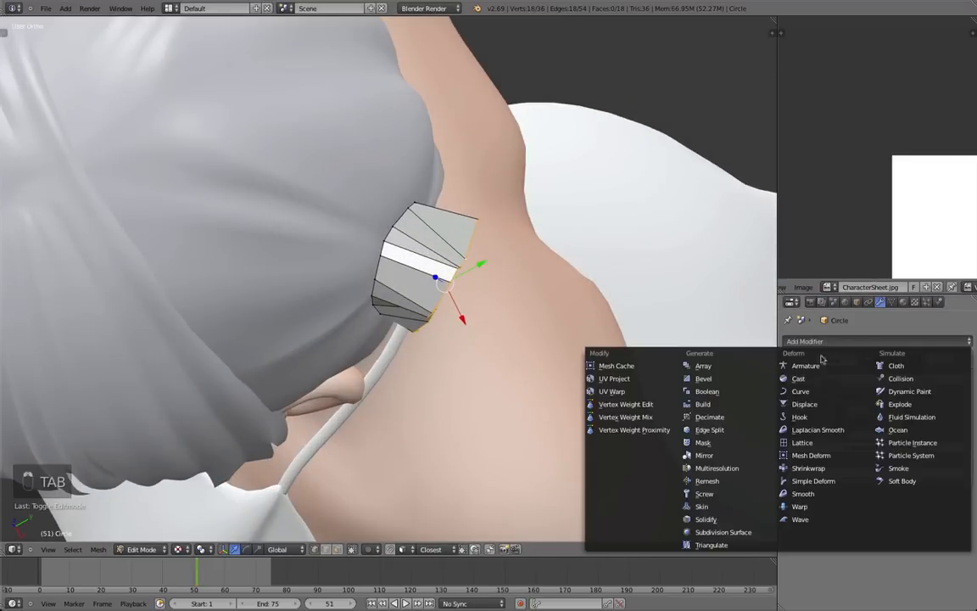
click(750, 531)
key(t)
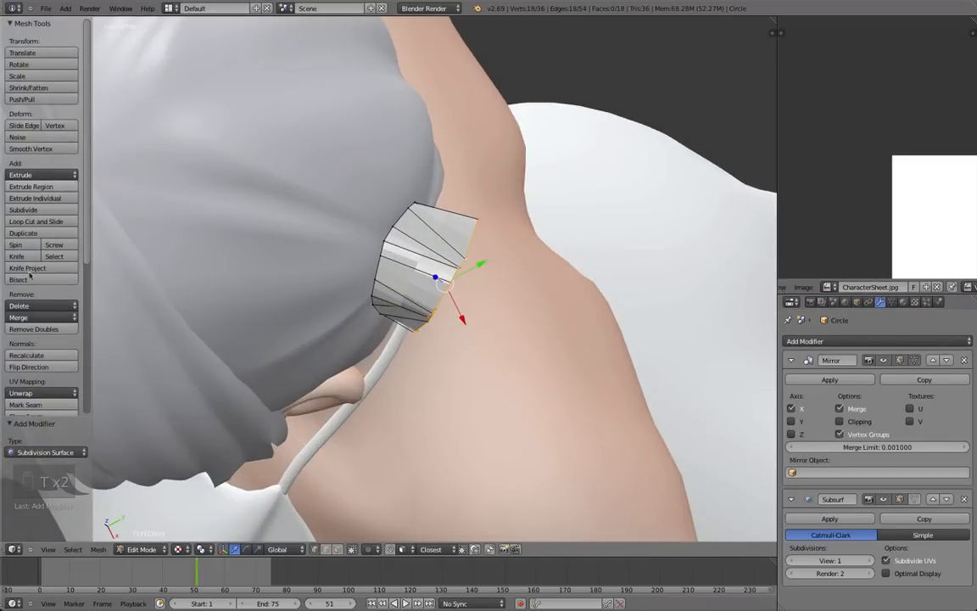
scroll(31, 257, down, 6)
scroll(26, 115, up, 6)
key(Tab)
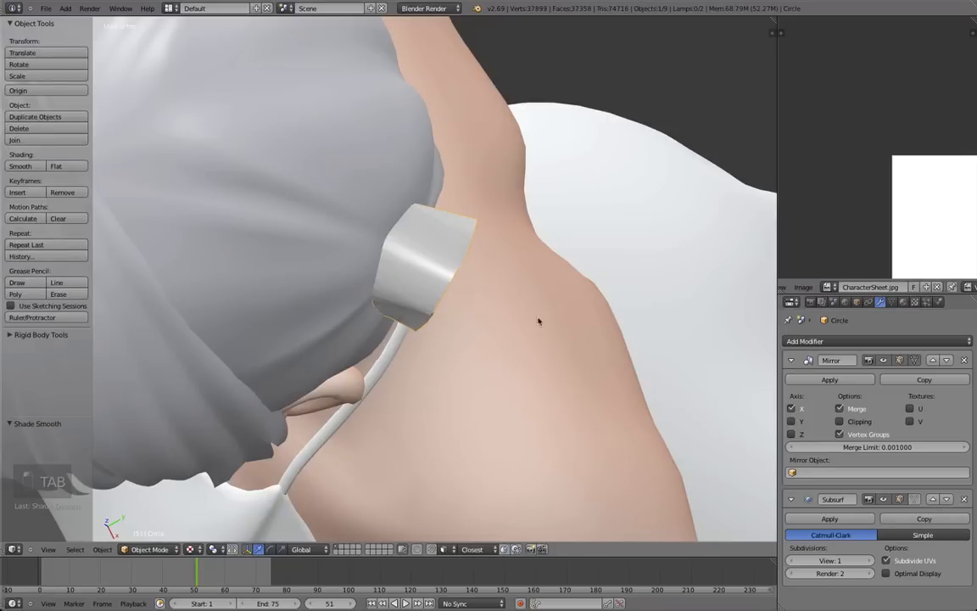
Step: Angle the ponytail's open edge loop, extrude it down about 0.41 in Z and rotate the new end about 56°
key(Tab)
scroll(332, 379, down, 5)
middle_drag(350, 182, 461, 260)
key(Tab)
key(Tab)
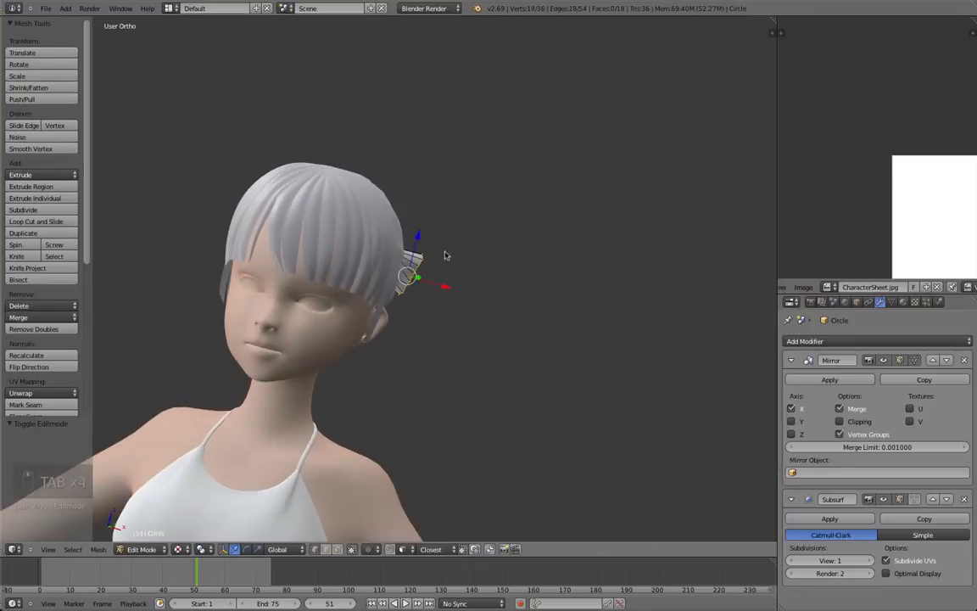
key(r)
click(454, 290)
key(e)
click(473, 333)
key(r)
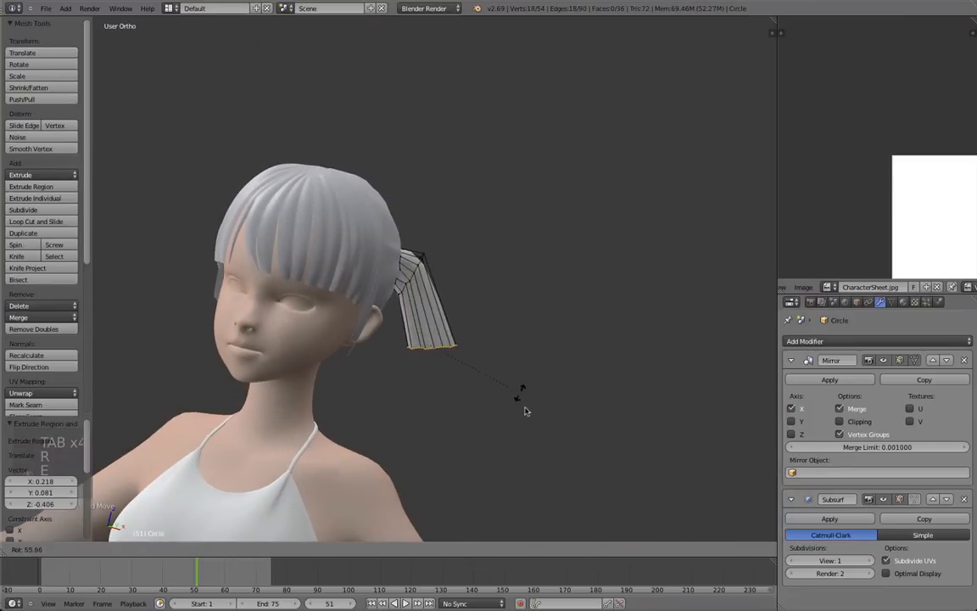
click(519, 393)
Step: Rotate the ponytail's end loop as seen from above and check the ponytails against the front reference
middle_drag(348, 388, 517, 222)
key(r)
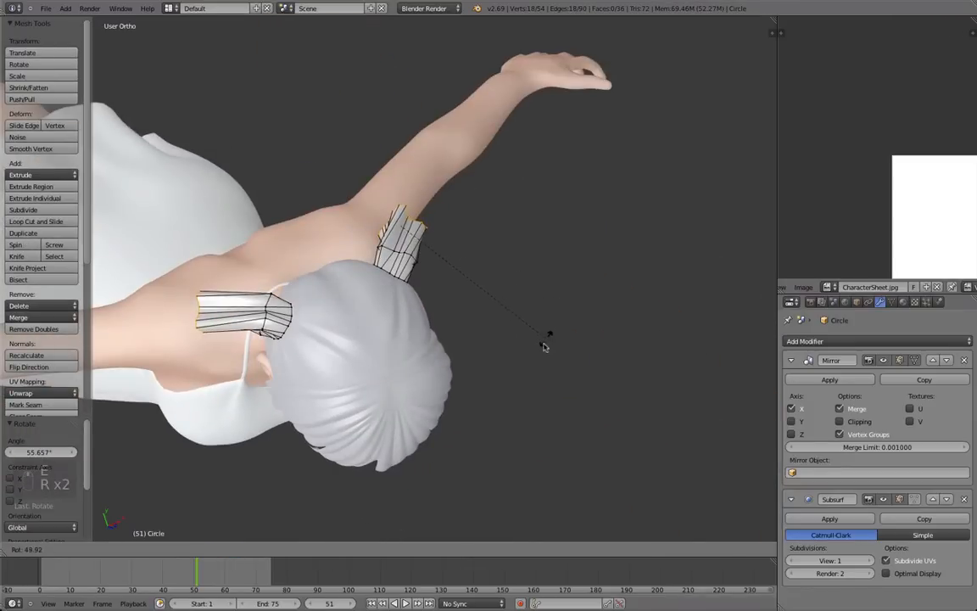
click(541, 330)
middle_drag(465, 323, 414, 60)
key(Tab)
scroll(461, 306, up, 2)
shift+middle_drag(462, 351, 459, 278)
key(Tab)
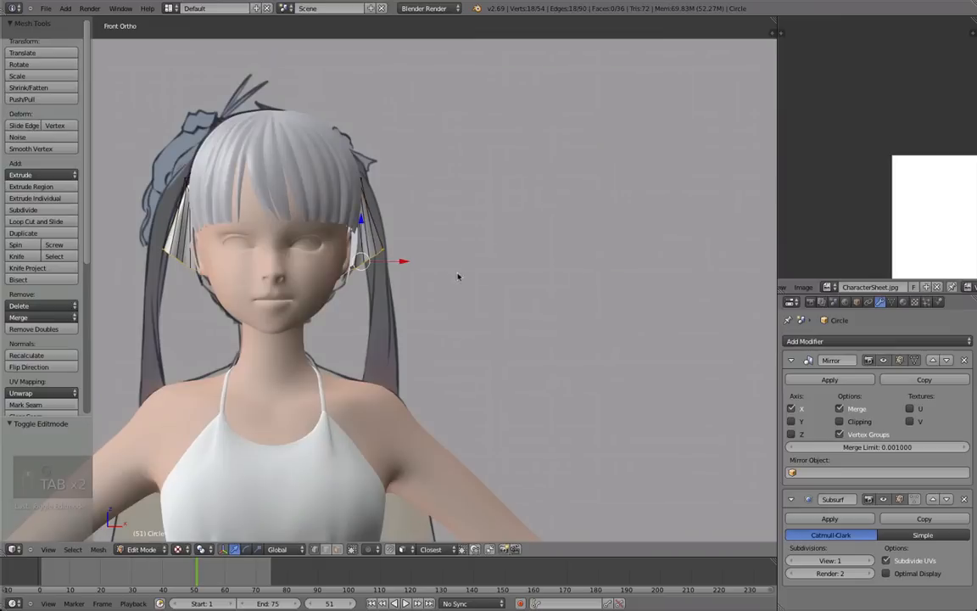
Step: Extrude another ponytail section down along the front reference, then reorient its end loop and scale it to about 0.84
key(e)
click(415, 367)
key(r)
key(r)
click(354, 377)
key(g)
click(386, 370)
key(s)
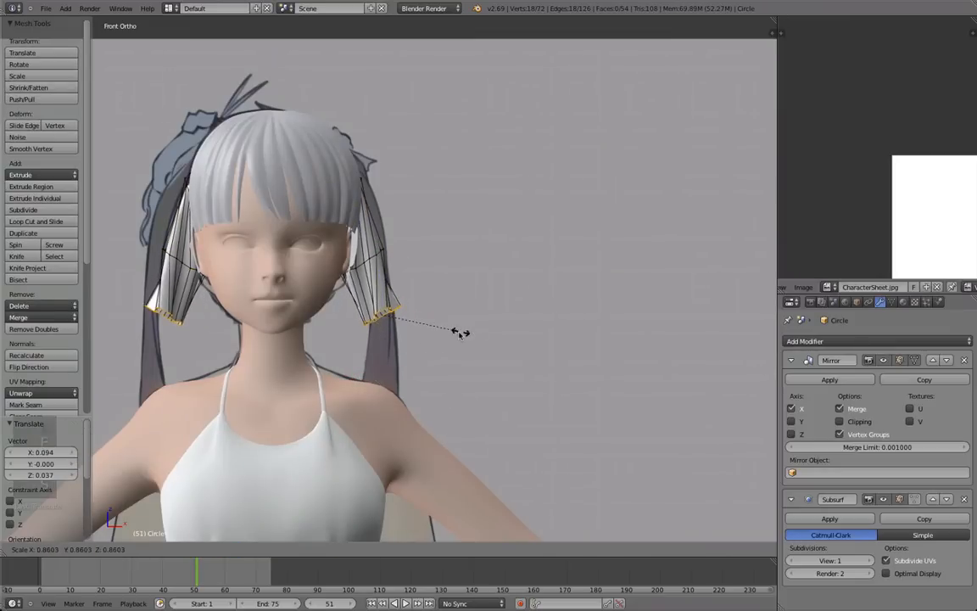
click(433, 312)
Step: Shrink the ponytail's middle edge loop and reposition it to smooth the bend
scroll(433, 312, up, 5)
middle_drag(434, 313, 532, 214)
key(g)
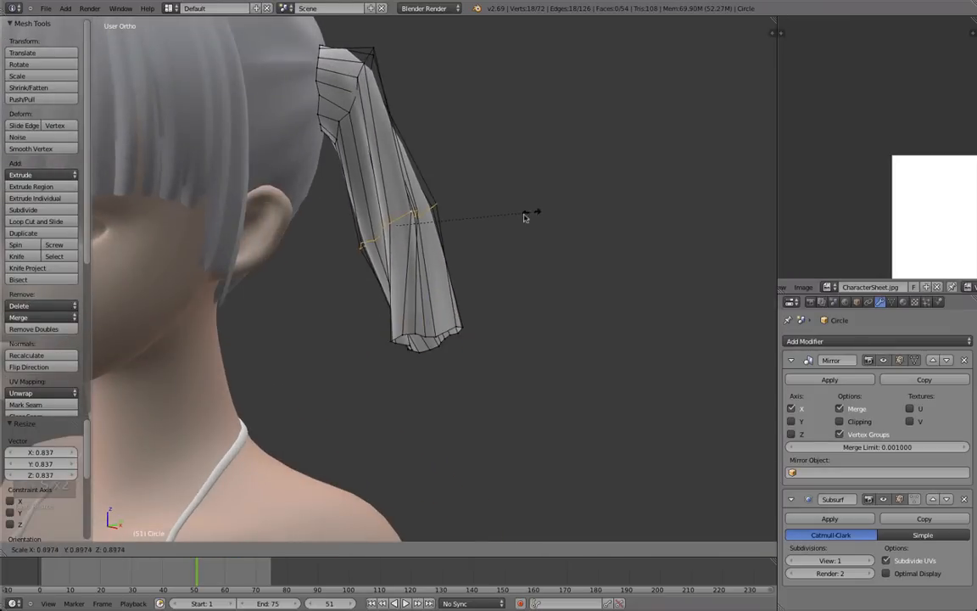
click(523, 202)
key(s)
click(525, 183)
key(g)
click(526, 177)
Step: Move and rotate the ponytail's bottom edge loop as seen from the back so the ponytail hangs down
key(Tab)
middle_drag(543, 288, 384, 356)
scroll(431, 319, down, 4)
scroll(465, 362, up, 3)
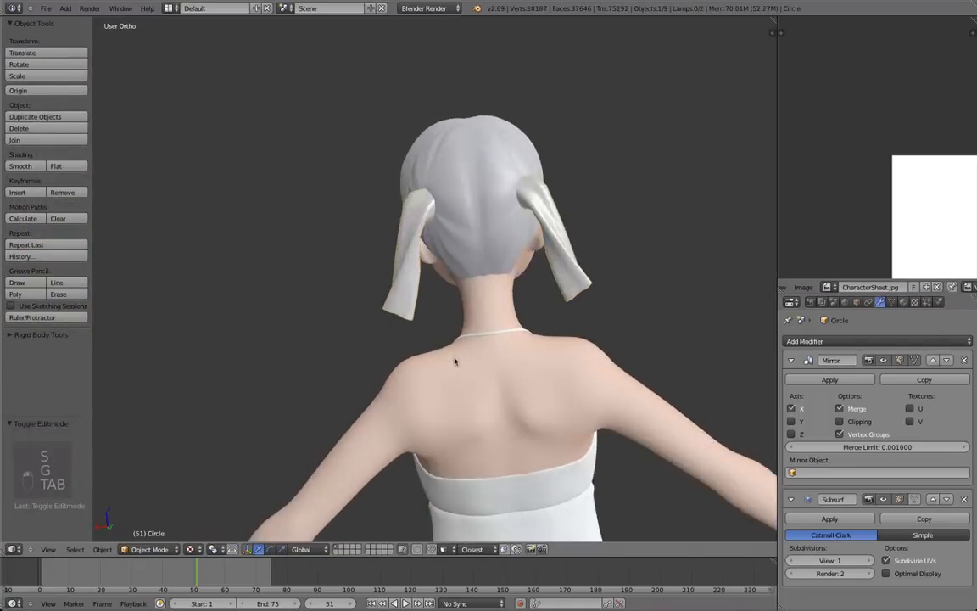
key(Tab)
key(g)
click(421, 329)
key(r)
click(452, 313)
key(g)
click(449, 328)
Step: Examine the smoothed ponytails from several angles and compare them with the front reference
key(Tab)
scroll(446, 331, down, 2)
scroll(446, 331, down, 2)
middle_drag(446, 331, 335, 337)
key(a)
key(a)
scroll(515, 364, up, 2)
scroll(335, 336, up, 3)
key(Tab)
middle_drag(351, 224, 336, 370)
key(Tab)
scroll(601, 434, down, 2)
scroll(601, 434, down, 2)
middle_drag(366, 270, 388, 269)
scroll(386, 288, up, 2)
scroll(405, 364, up, 1)
scroll(586, 388, up, 4)
scroll(586, 389, down, 4)
scroll(414, 236, down, 7)
scroll(388, 269, up, 6)
key(Tab)
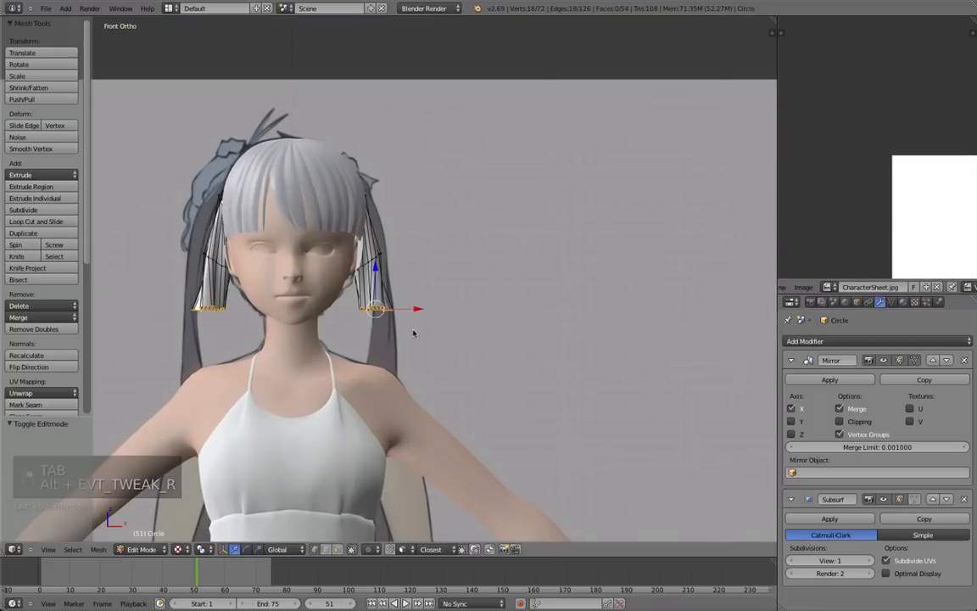
Step: Extrude the ponytail's bottom edge loop straight down 2.170 along the Z axis
alt+right_drag(414, 331, 416, 22)
scroll(539, 209, down, 5)
key(e)
key(z)
click(573, 327)
middle_drag(573, 327, 376, 297)
scroll(376, 297, up, 4)
Step: Raise the ponytail's new end loop by 0.680 along the Z axis
key(alt+z)
key(z)
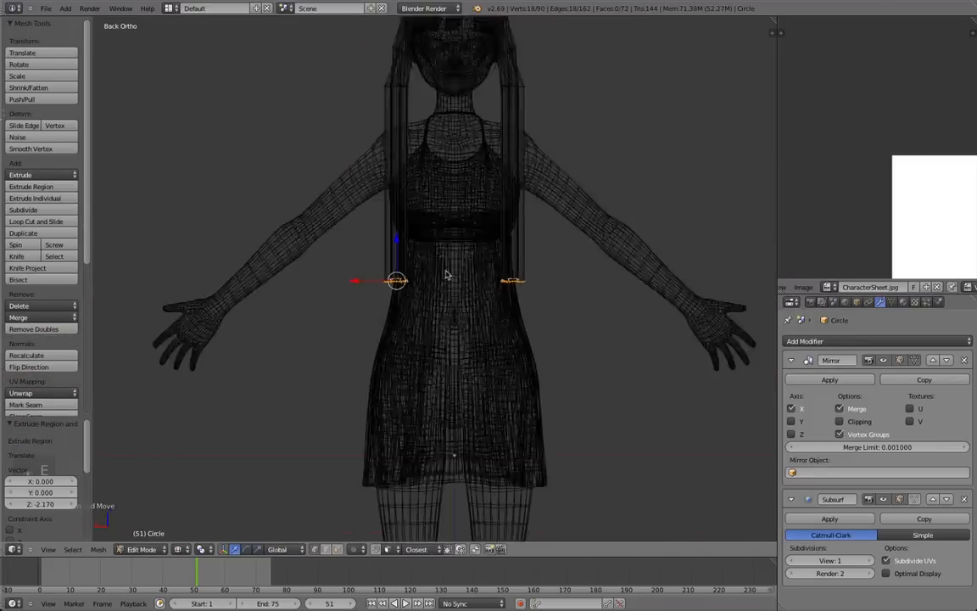
scroll(449, 263, down, 4)
key(g)
key(z)
click(447, 209)
key(z)
middle_drag(425, 196, 443, 283)
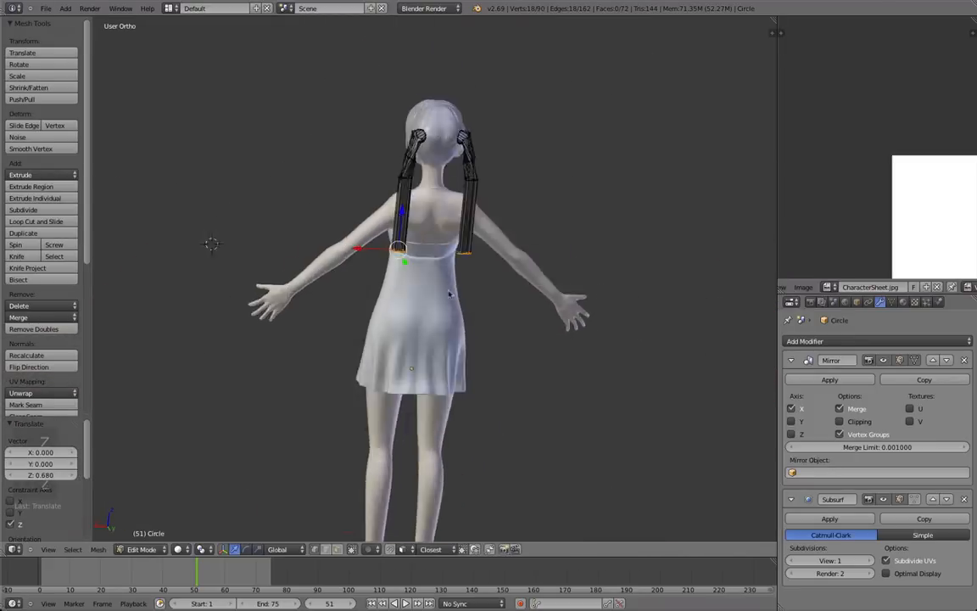
Step: Scale the ponytail's end loop to 1.246 and rotate it about the Z axis to twist the long section
scroll(443, 284, up, 3)
key(s)
scroll(454, 425, up, 2)
middle_drag(454, 425, 566, 367)
key(r)
key(z)
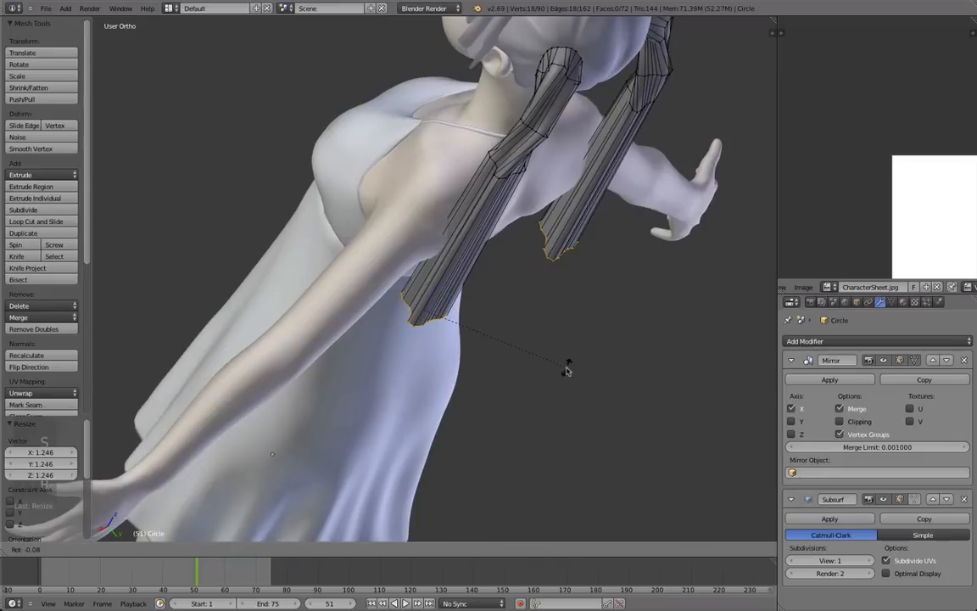
click(416, 455)
Step: Try a single loop cut across the middle of the long lower ponytail section
middle_drag(424, 453, 414, 336)
key(a)
key(ctrl+r)
click(410, 320)
right_click(410, 316)
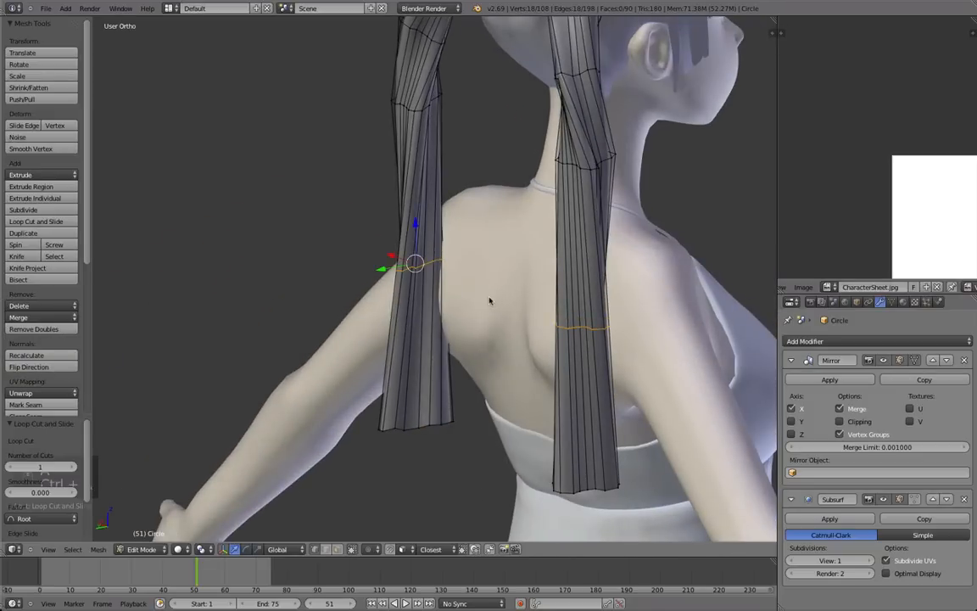
Step: Undo the loop cut and try twisting the ponytail's end loop further about the Z axis
key(super+z)
key(r)
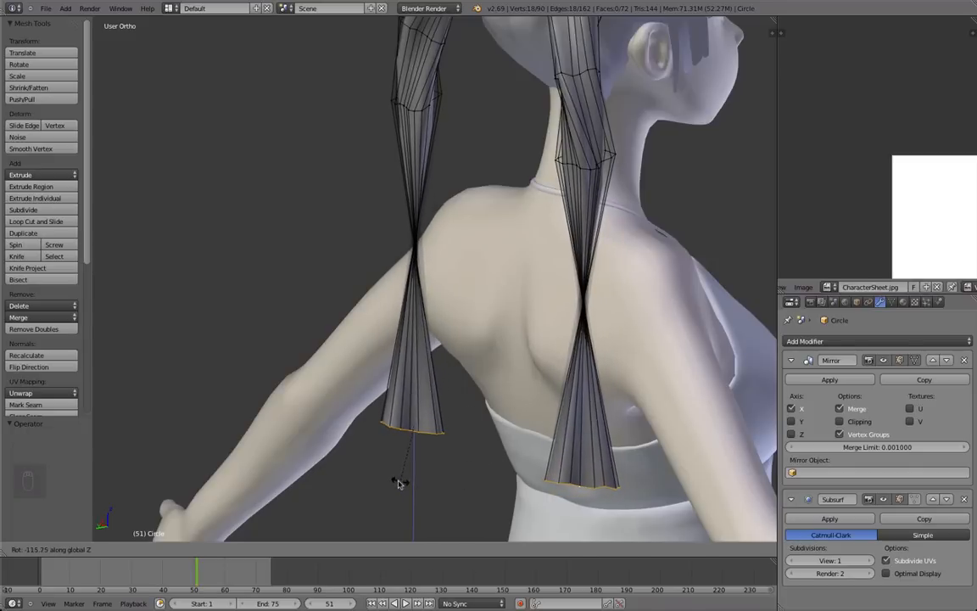
key(Escape)
Step: Add a loop cut across the long lower ponytail section, lowered by 0.778 along Z and rotated about the Z axis
key(ctrl+r)
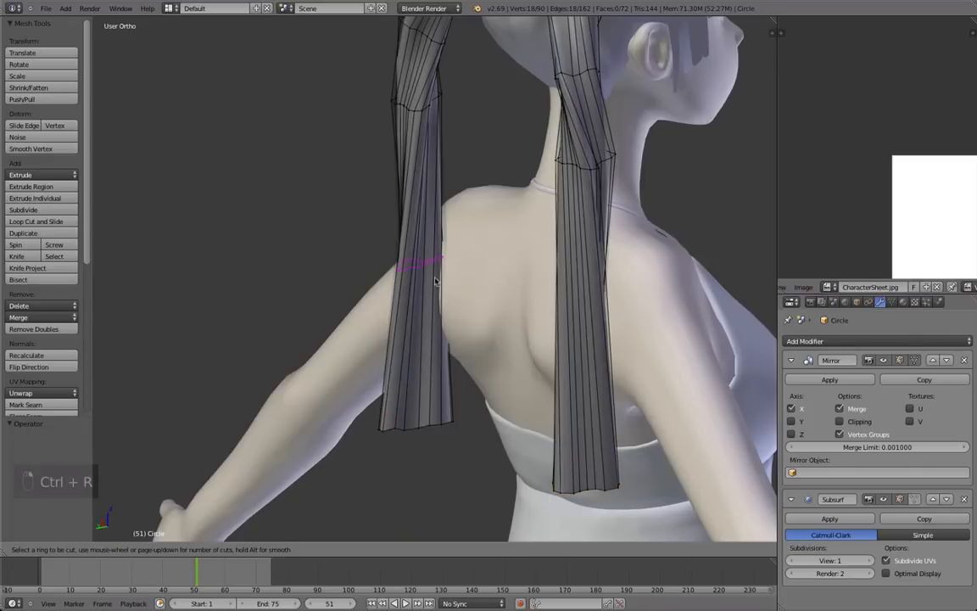
click(456, 323)
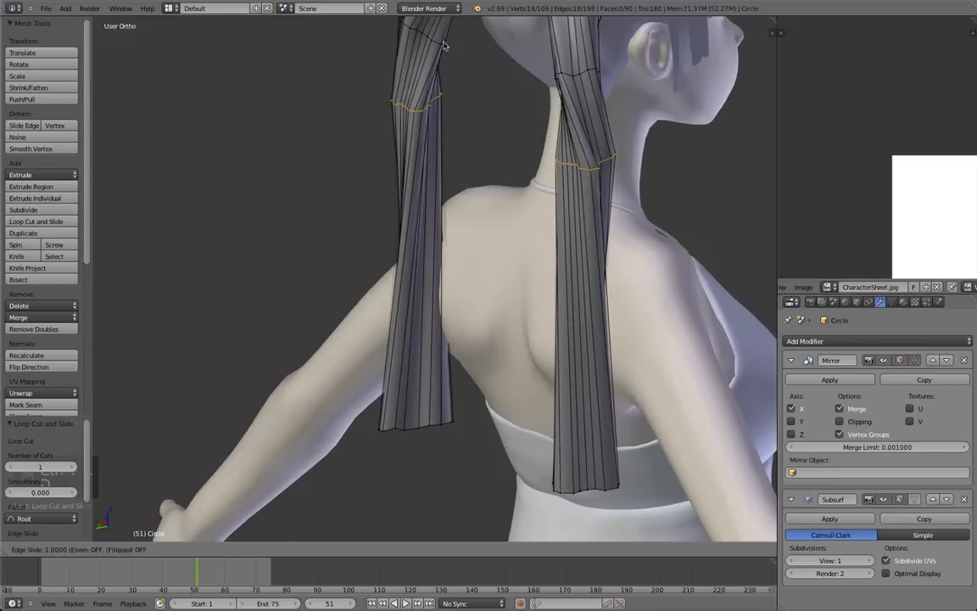
key(g)
key(z)
click(488, 243)
key(r)
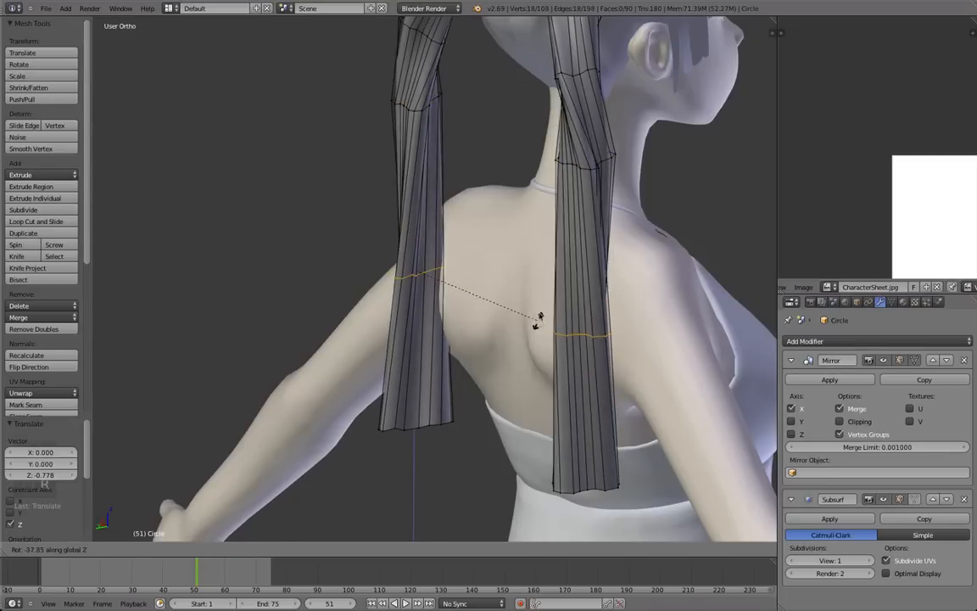
click(535, 322)
Step: Reposition and rotate an edge loop of the ponytail to refine the twist
middle_drag(535, 322, 454, 186)
key(g)
click(504, 453)
key(r)
click(504, 441)
Step: Move the ponytail loop beside the neck by X -0.026, Y 0.030 and Z -0.013
key(Tab)
key(Tab)
scroll(392, 207, up, 3)
middle_drag(392, 207, 384, 272)
key(g)
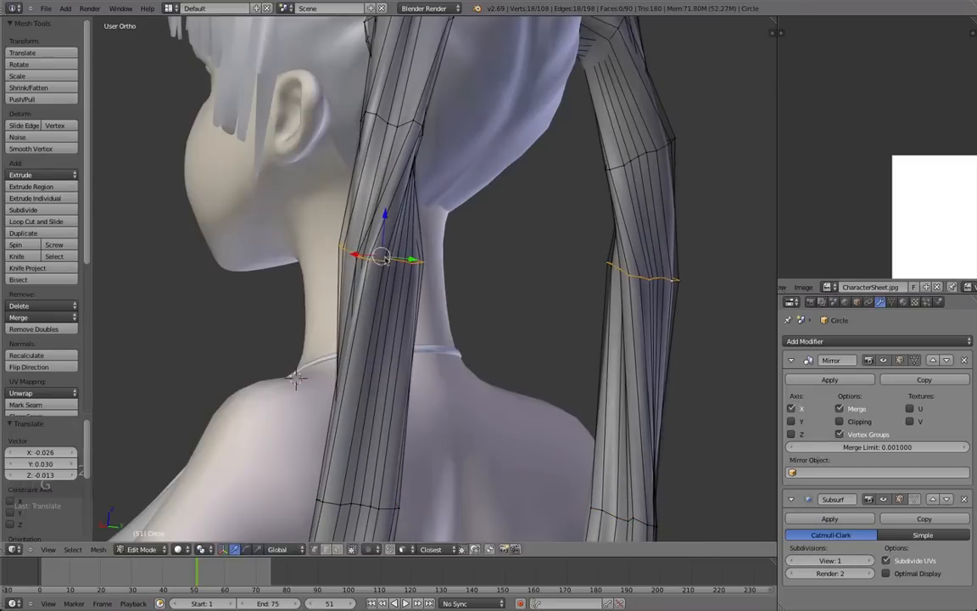
click(391, 222)
Step: Add a loop cut at the ponytail's neck-level joint and move it by X -0.006, Y 0.002 and Z 0.187
click(395, 308)
key(KP_5)
key(KP_5)
key(g)
key(z)
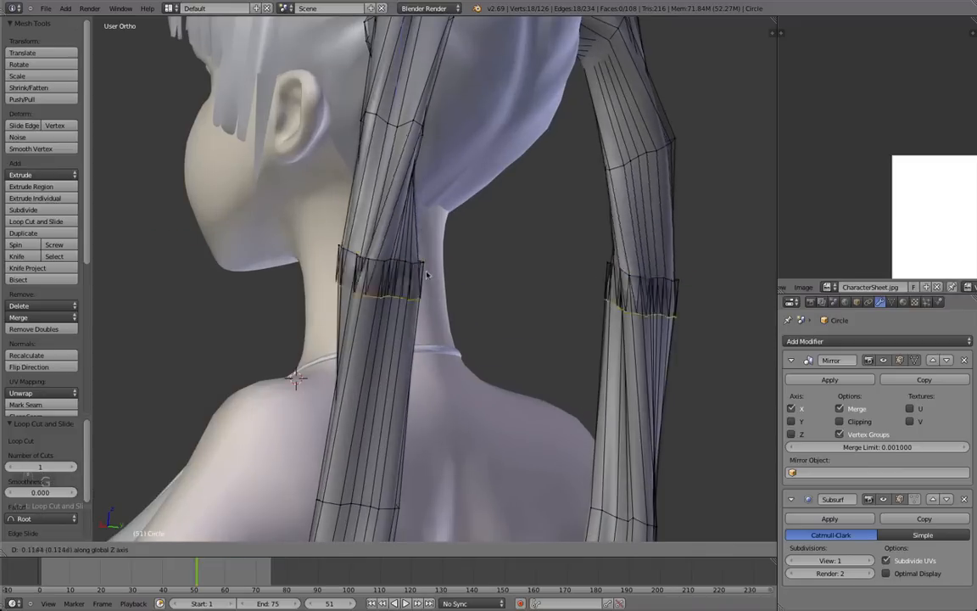
click(428, 274)
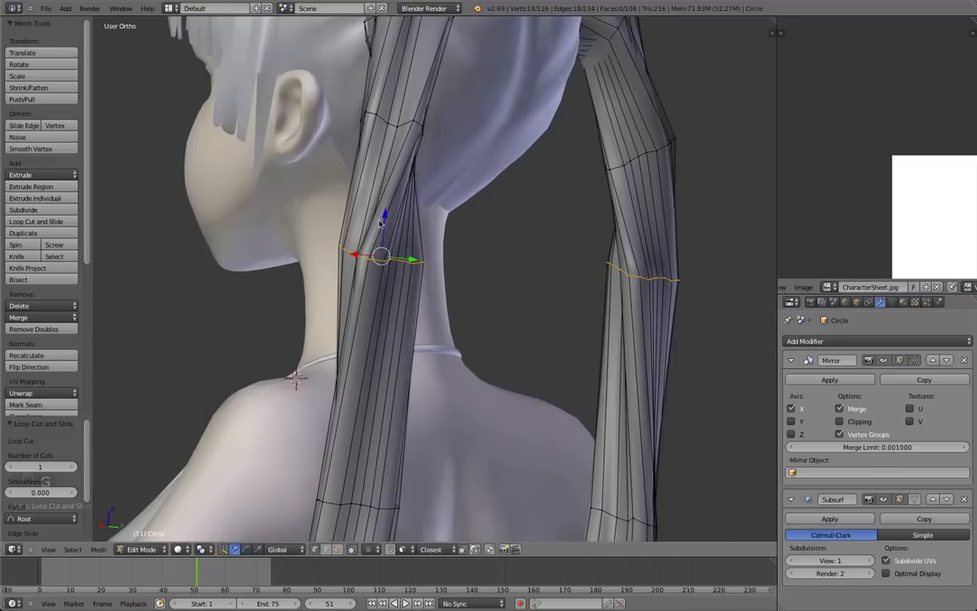
key(g)
click(424, 217)
Step: Rotate the neck-level loop about the Z axis and edge slide it by a factor of -0.334
middle_drag(424, 216, 472, 266)
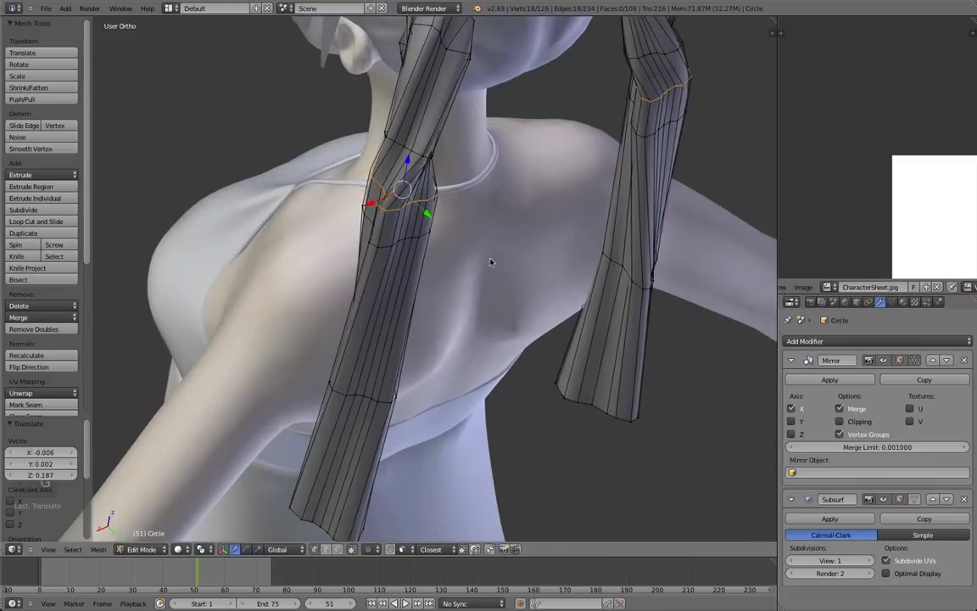
key(r)
key(z)
click(519, 222)
key(g)
key(g)
click(386, 218)
Step: Edge slide the neighbouring ponytail loop near the neck to even out the twist's spacing
alt+right_click(394, 213)
key(g)
key(g)
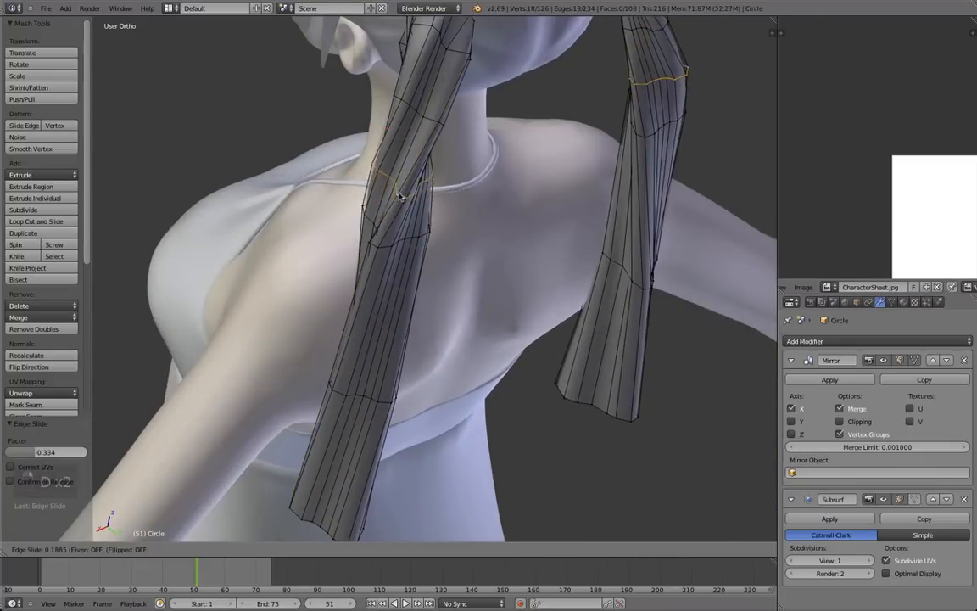
click(397, 204)
Step: Add a single centred loop cut across the ponytail section at shoulder level
key(Tab)
scroll(433, 164, down, 3)
middle_drag(381, 212, 475, 160)
scroll(419, 245, up, 3)
key(Tab)
key(Tab)
key(Tab)
key(ctrl+r)
click(348, 310)
right_click(388, 335)
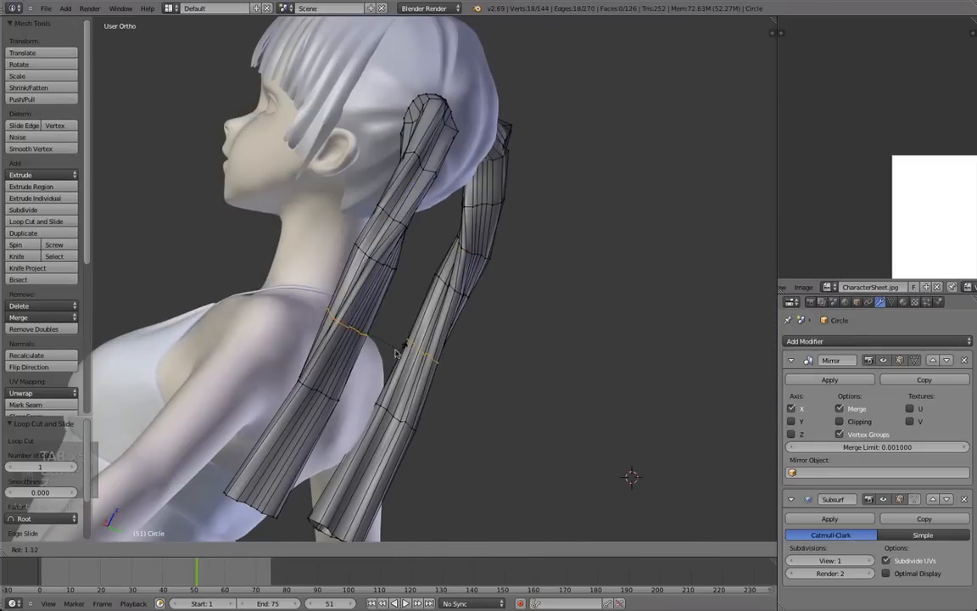
Step: Turn on proportional editing and nudge the shoulder-level ponytail vertices to smooth the twisted section
key(Tab)
middle_drag(402, 354, 289, 263)
scroll(312, 244, up, 3)
key(Tab)
right_drag(421, 209, 426, 216)
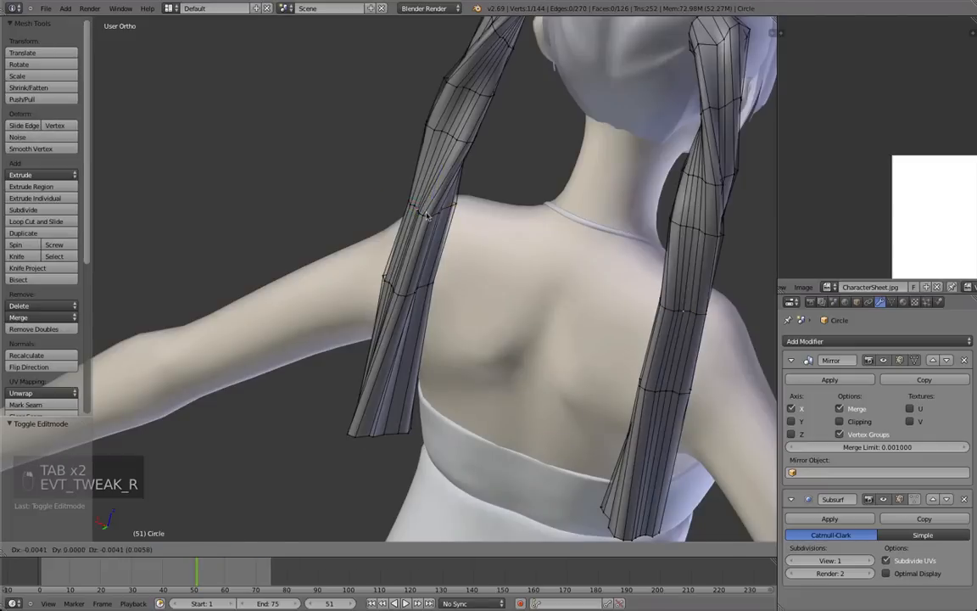
middle_drag(431, 219, 442, 218)
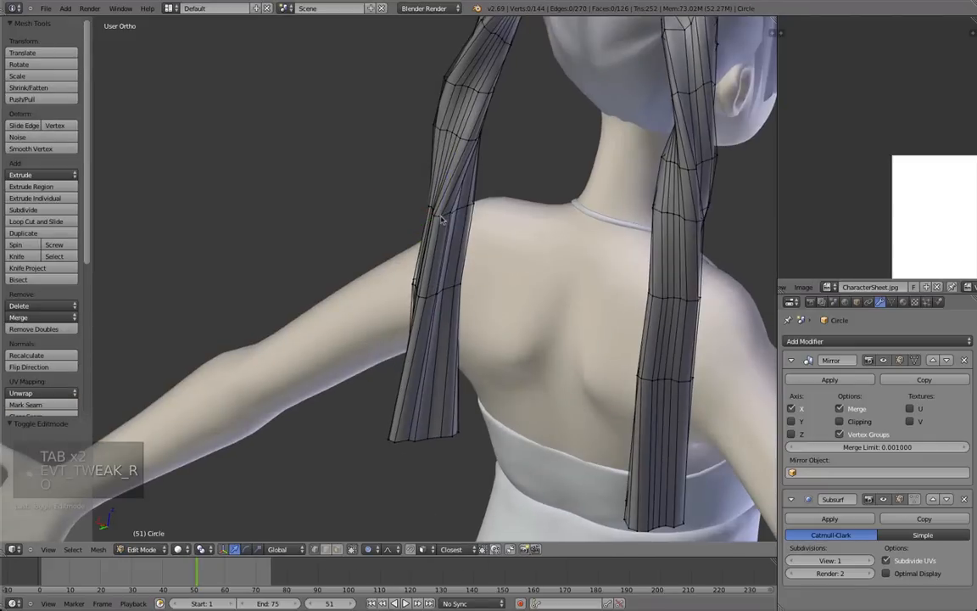
key(g)
scroll(447, 221, down, 2)
scroll(436, 229, up, 1)
key(g)
click(444, 229)
Step: In the right side view, move the ponytail's end loop about 0.08 along Y with proportional editing
key(Tab)
scroll(406, 260, down, 2)
middle_drag(406, 260, 327, 274)
scroll(362, 318, down, 2)
key(Tab)
scroll(508, 303, up, 4)
middle_drag(508, 303, 520, 298)
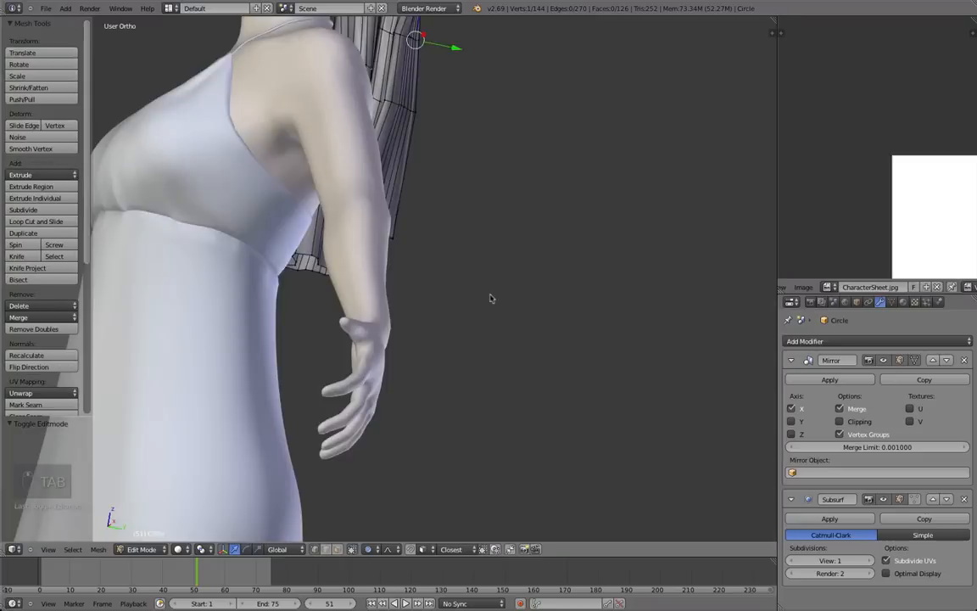
scroll(470, 299, down, 4)
key(KP_3)
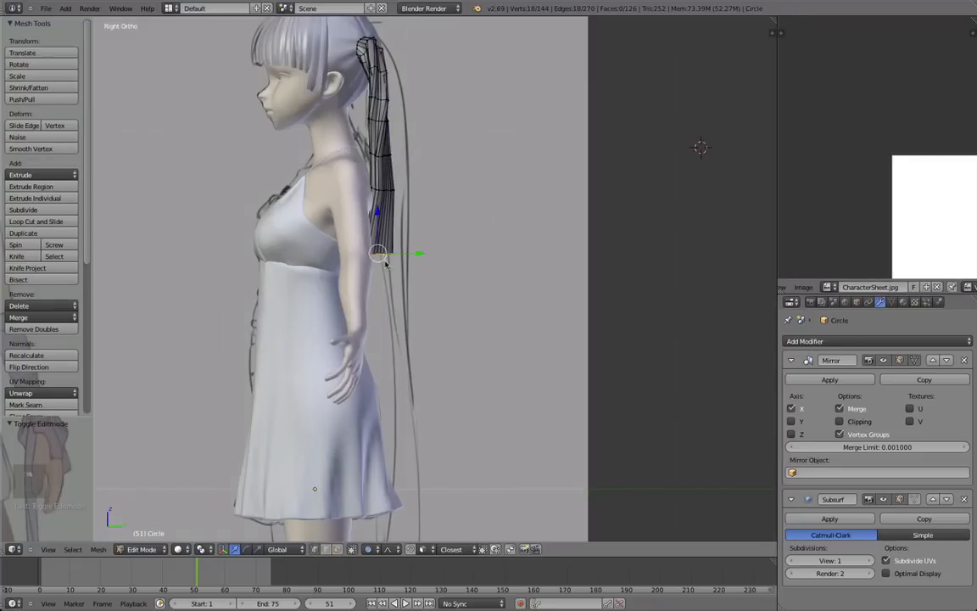
click(389, 265)
key(g)
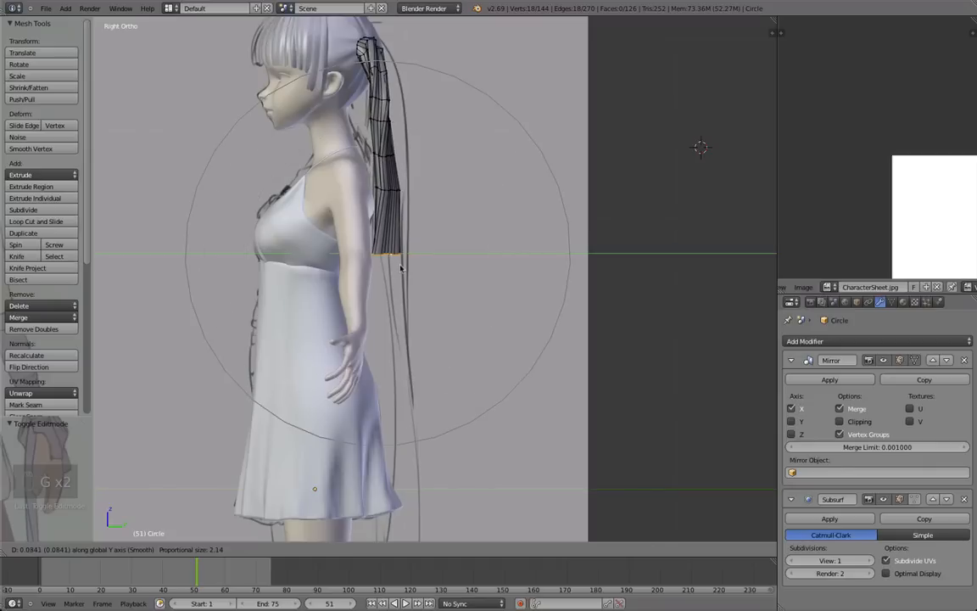
click(398, 267)
Step: Reposition the upper part of the ponytail beside the head with proportional editing
right_click(397, 99)
key(g)
middle_drag(396, 100, 449, 247)
click(400, 104)
Step: Extrude the ponytail's end loop a short distance downward in the right side view
key(Tab)
scroll(395, 325, down, 3)
scroll(395, 327, up, 10)
key(Tab)
scroll(450, 247, up, 6)
alt+right_click(401, 281)
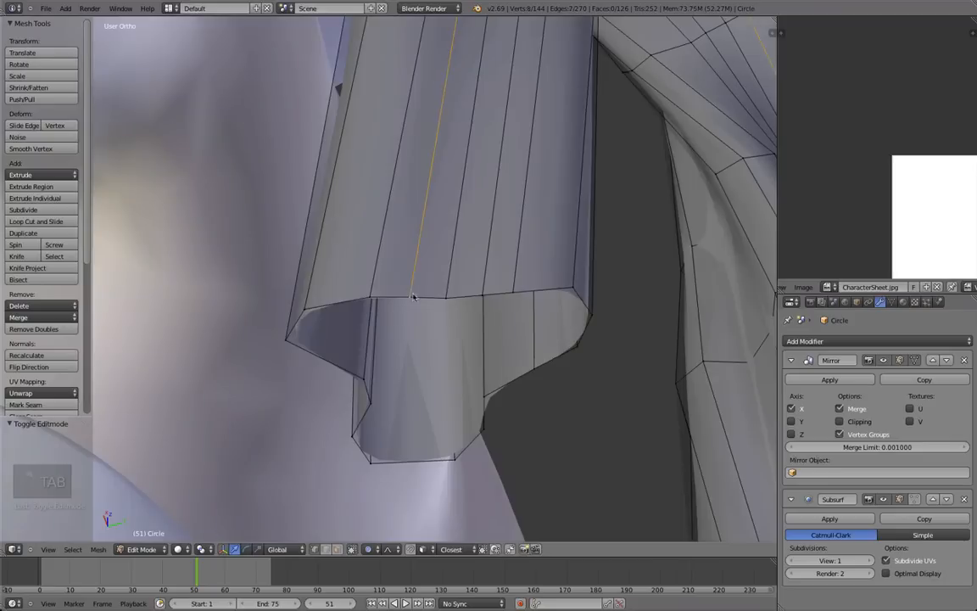
middle_drag(481, 353, 462, 386)
middle_drag(312, 439, 395, 462)
middle_drag(427, 360, 426, 521)
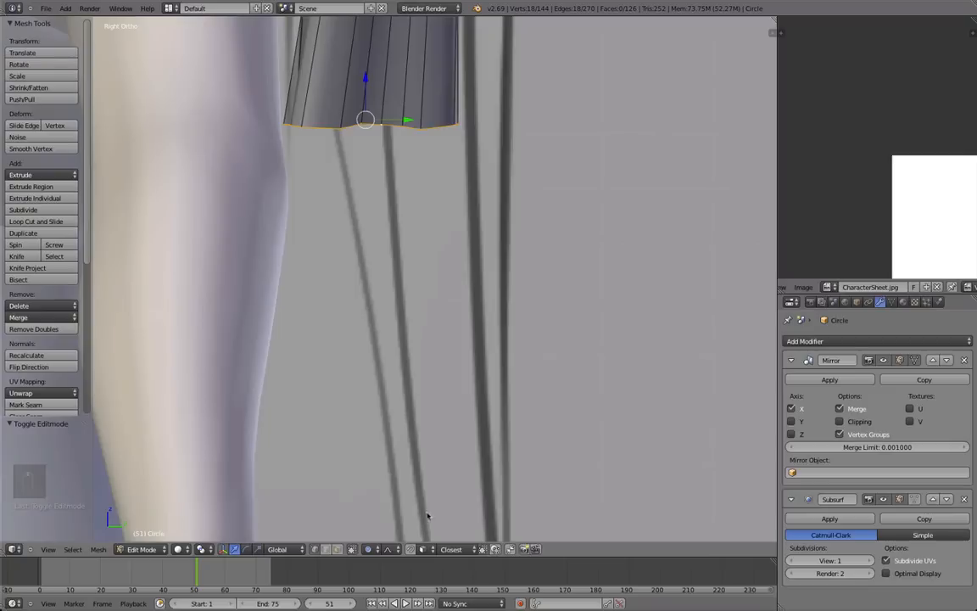
key(e)
click(388, 249)
Step: Connect two opposite vertices of the ponytail's end opening with an edge and extrude one half of the split loop downward
middle_drag(390, 98, 434, 329)
scroll(421, 300, up, 2)
key(KP_5)
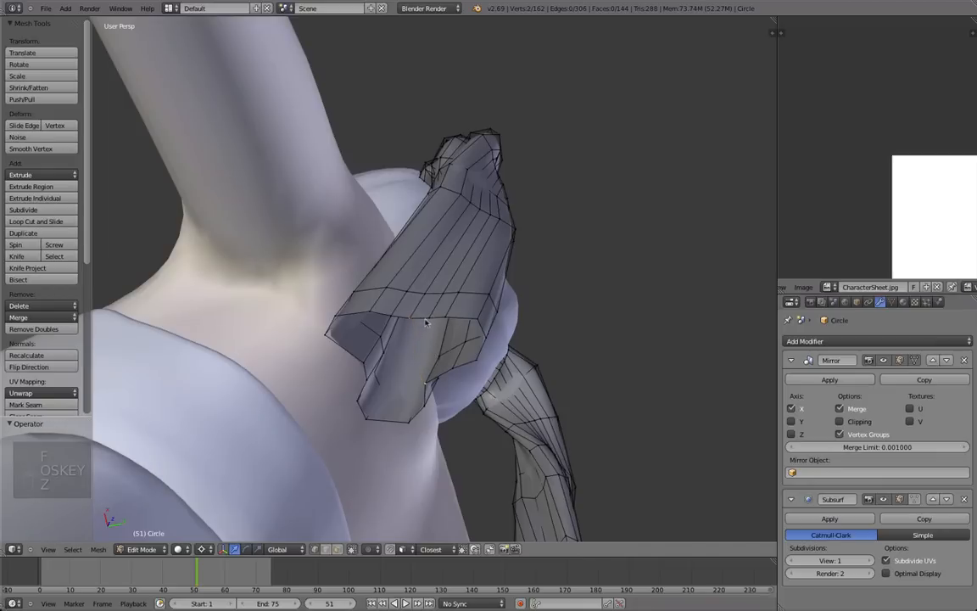
middle_drag(430, 328, 426, 315)
scroll(426, 316, up, 2)
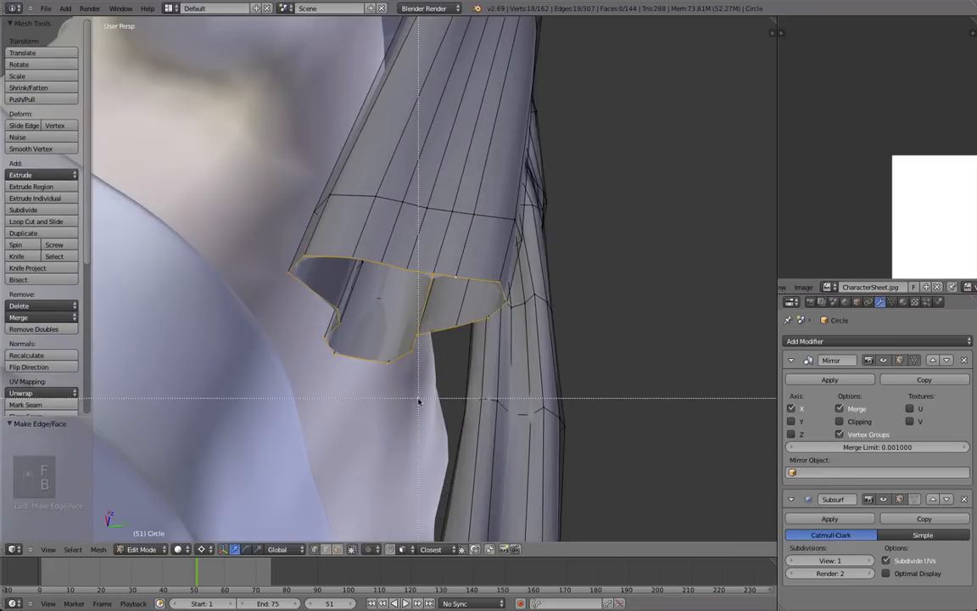
key(KP_3)
key(e)
click(379, 320)
Step: Extrude the other half of the split end loop downward as a second strand
alt+right_click(371, 193)
middle_drag(375, 222, 363, 191)
key(KP_3)
key(e)
click(349, 312)
Step: Move the smaller strand's end loop by X 0.038, Y -0.009 and Z -0.011
key(Tab)
middle_drag(421, 293, 475, 226)
key(Tab)
key(q)
key(q)
key(q)
middle_drag(545, 316, 425, 275)
key(super+z)
scroll(469, 283, up, 4)
key(g)
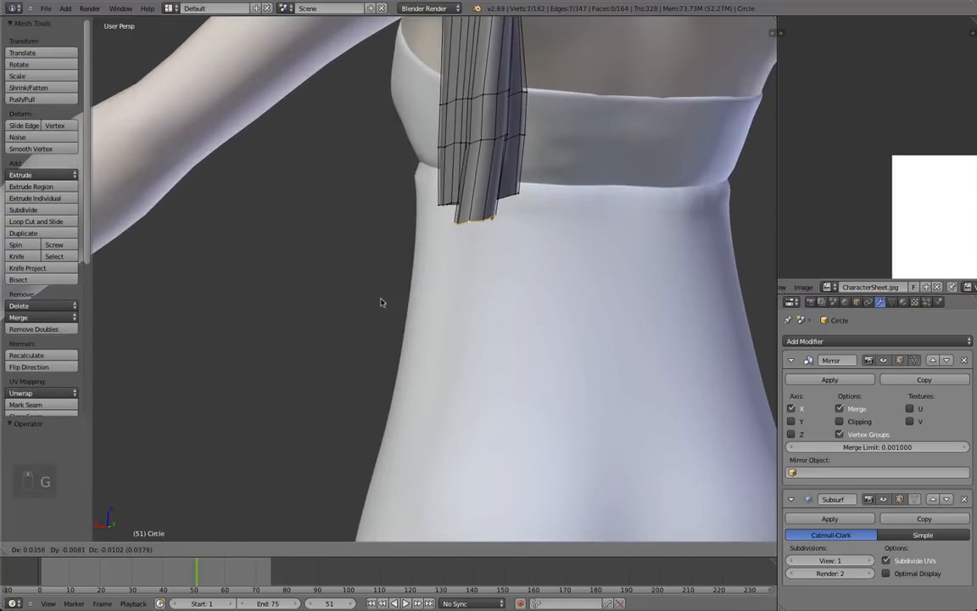
click(381, 301)
Step: Rotate the smaller strand's end loop by 13.338° around its own centre
middle_drag(382, 301, 488, 161)
scroll(500, 211, up, 3)
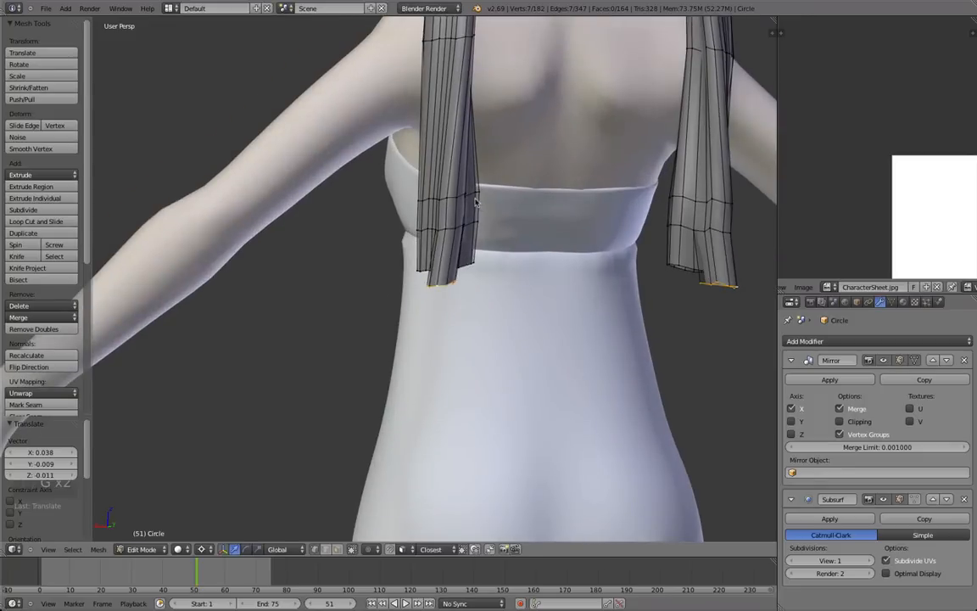
scroll(477, 201, down, 3)
middle_drag(476, 201, 562, 327)
scroll(236, 207, down, 4)
scroll(242, 212, down, 2)
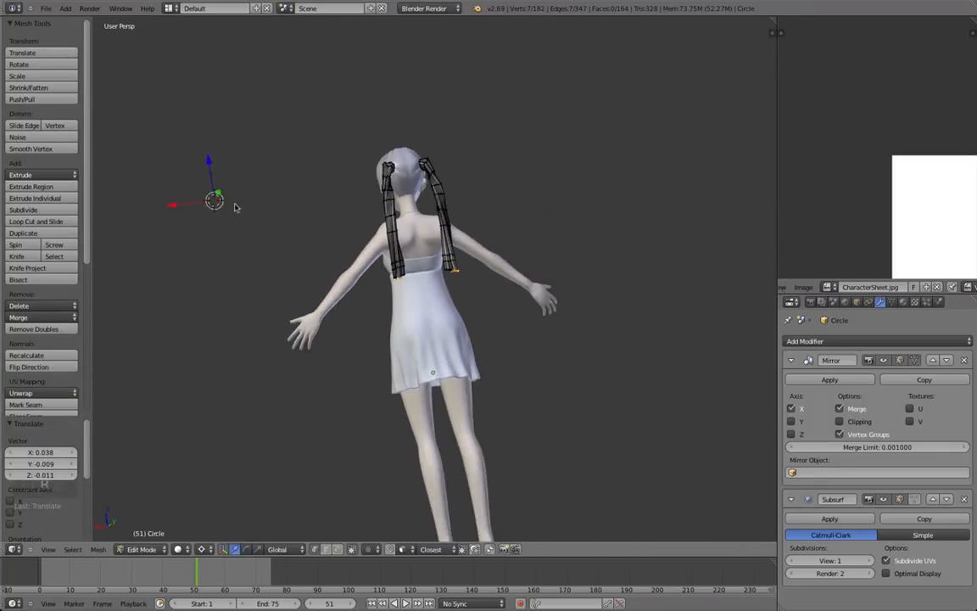
scroll(311, 226, up, 5)
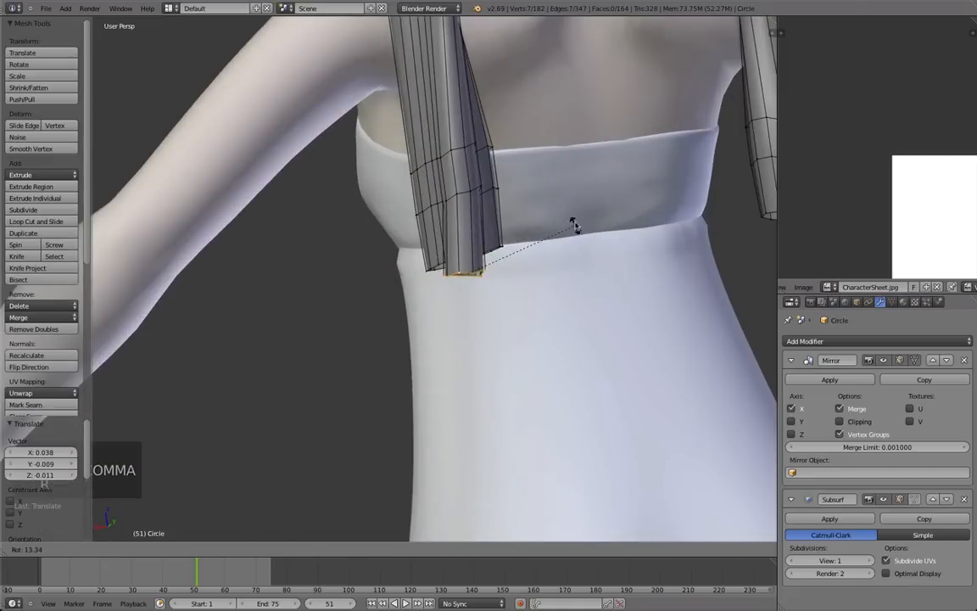
key(r)
click(468, 194)
click(553, 205)
Step: Nudge the smaller strand's upper loop slightly and trackball-rotate the larger strand's upper loop
key(g)
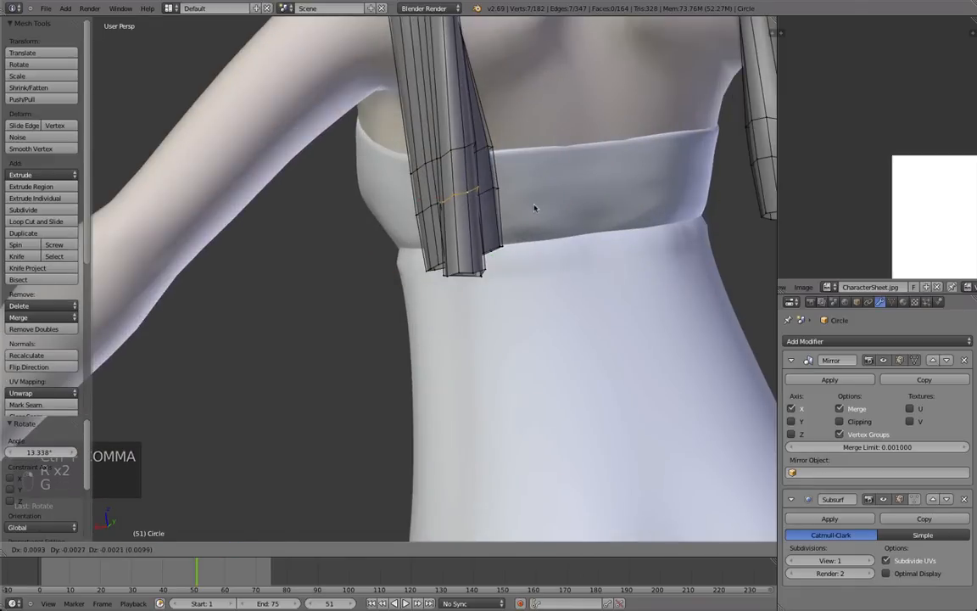
click(533, 204)
alt+right_click(485, 191)
click(524, 201)
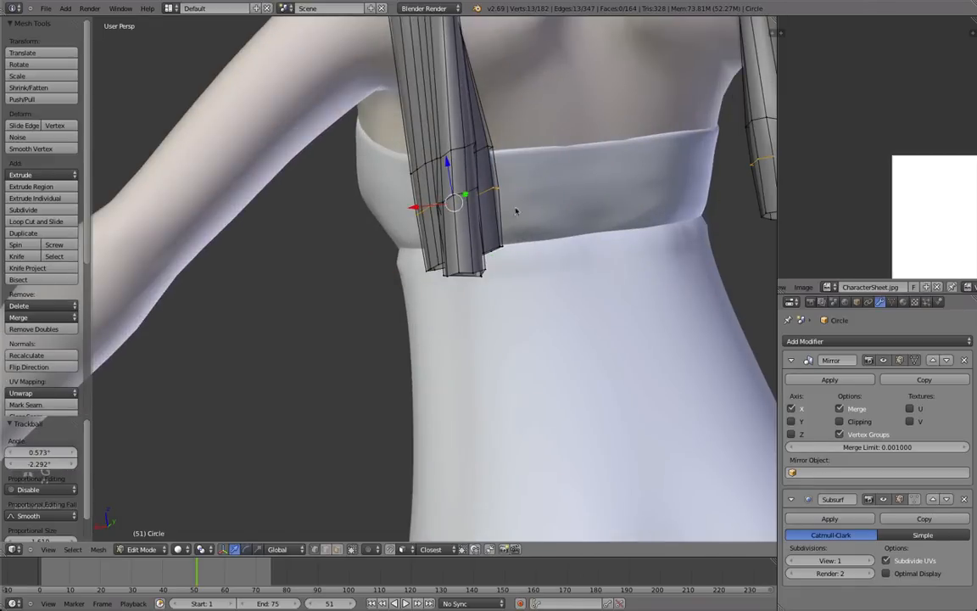
Step: Move the smaller strand's end loop by X -0.010, Y -0.066 and Z -0.066
middle_drag(584, 270, 457, 240)
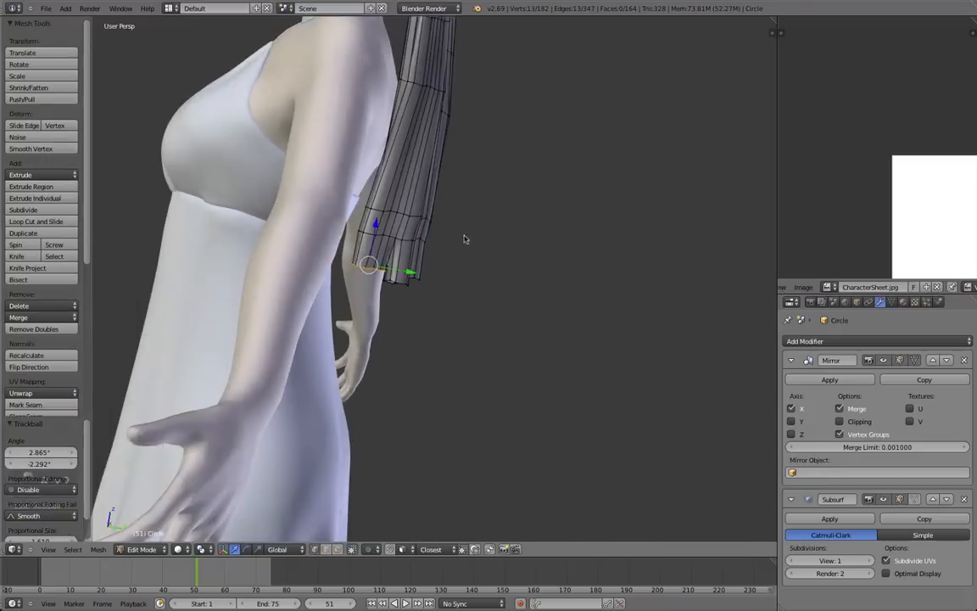
scroll(457, 240, up, 3)
key(Tab)
key(Tab)
alt+right_click(398, 291)
key(g)
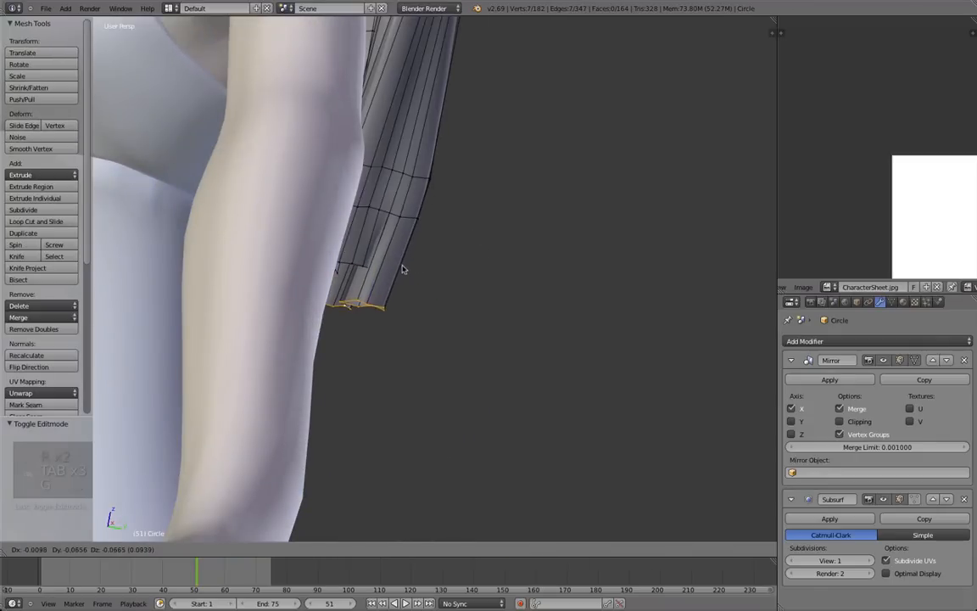
click(403, 268)
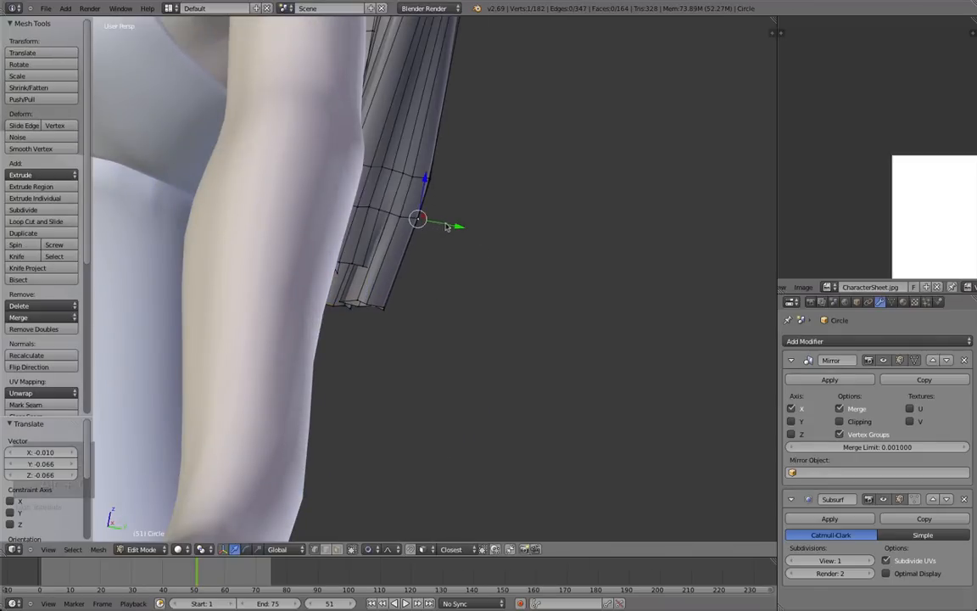
key(g)
scroll(454, 229, up, 11)
right_click(428, 227)
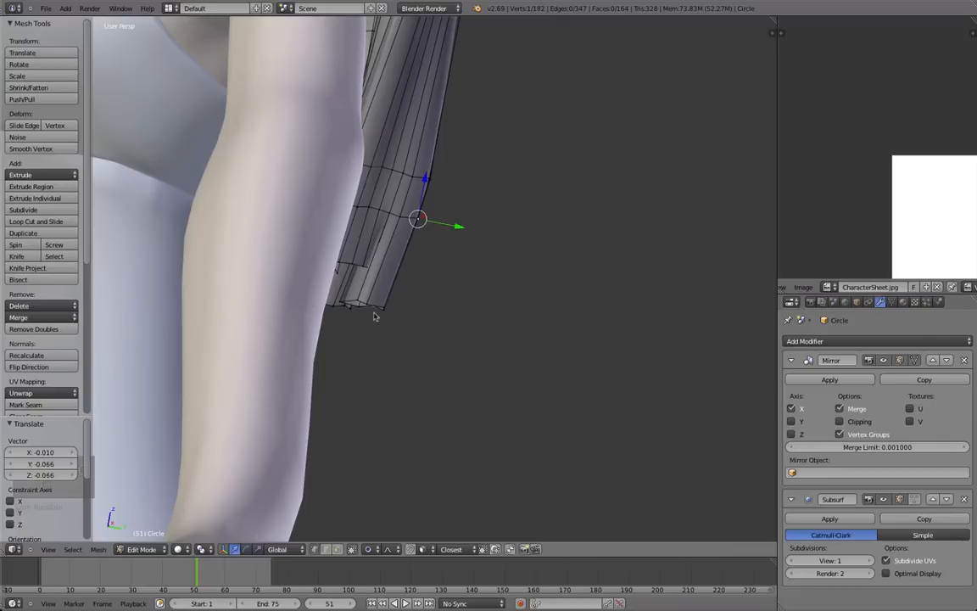
key(g)
right_click(386, 312)
Step: Extrude the larger strand's end loop by X 0.018, Y -0.018 and Z -0.110
key(Tab)
scroll(390, 306, down, 4)
middle_drag(391, 305, 407, 233)
key(Tab)
key(e)
click(425, 350)
scroll(416, 348, up, 2)
key(g)
key(o)
right_click(399, 307)
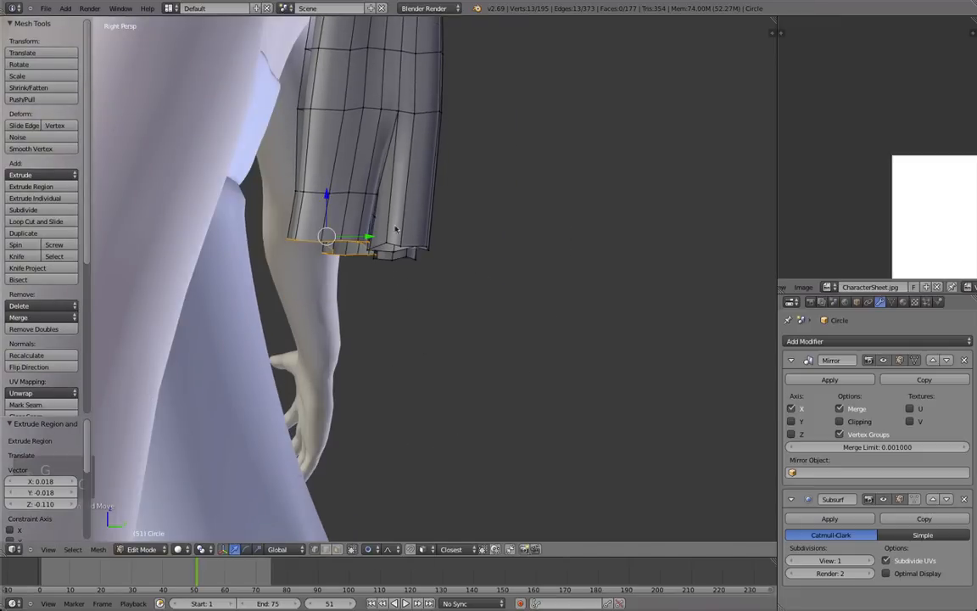
key(g)
right_click(394, 190)
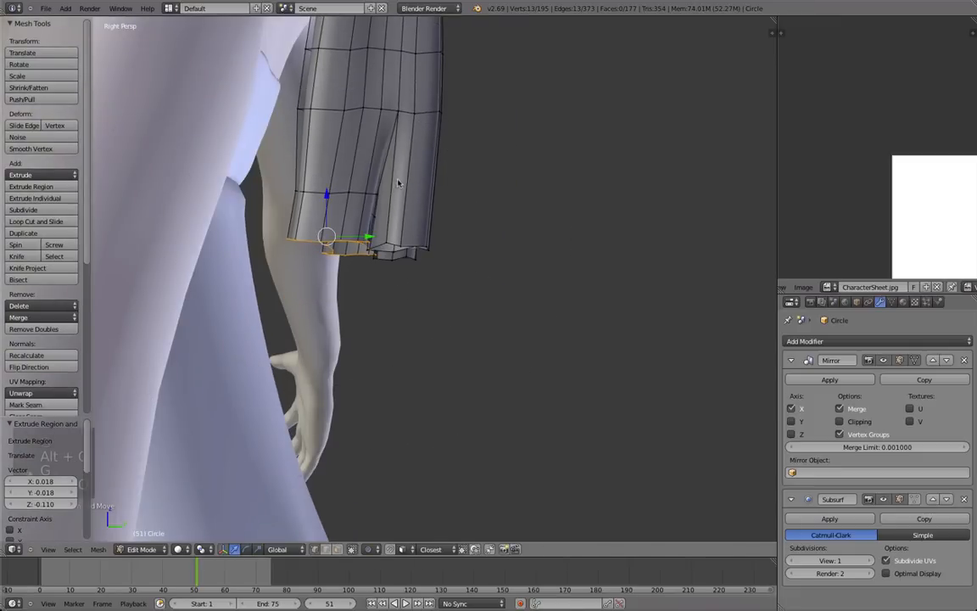
key(f)
key(ctrl+z)
Step: Move the larger strand's end loop by -0.090 along the Z axis and adjust the smaller strand's end loop
key(g)
key(z)
click(399, 246)
alt+right_click(402, 248)
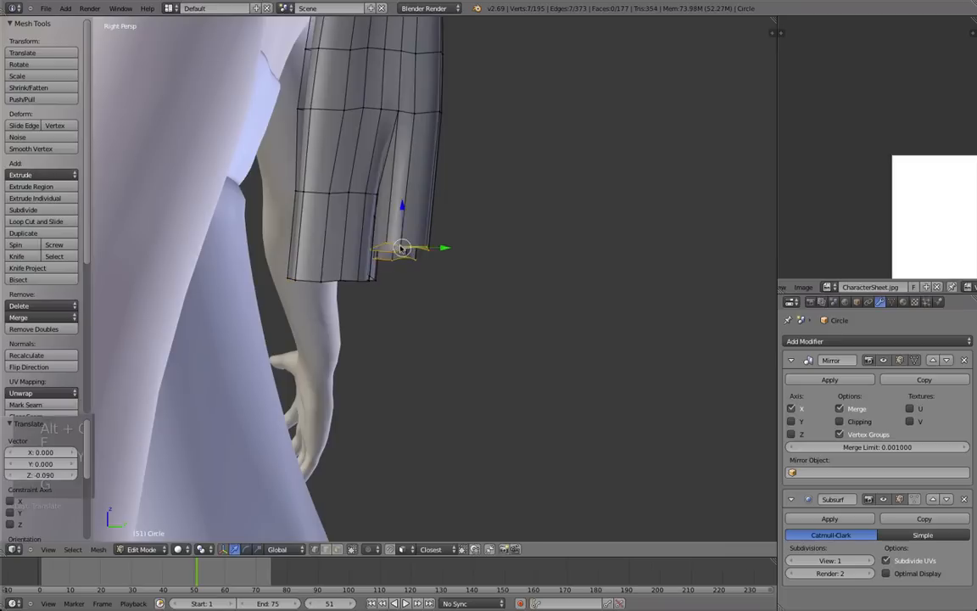
key(g)
key(Tab)
middle_drag(610, 241, 439, 230)
scroll(363, 288, down, 4)
scroll(487, 276, up, 4)
key(Tab)
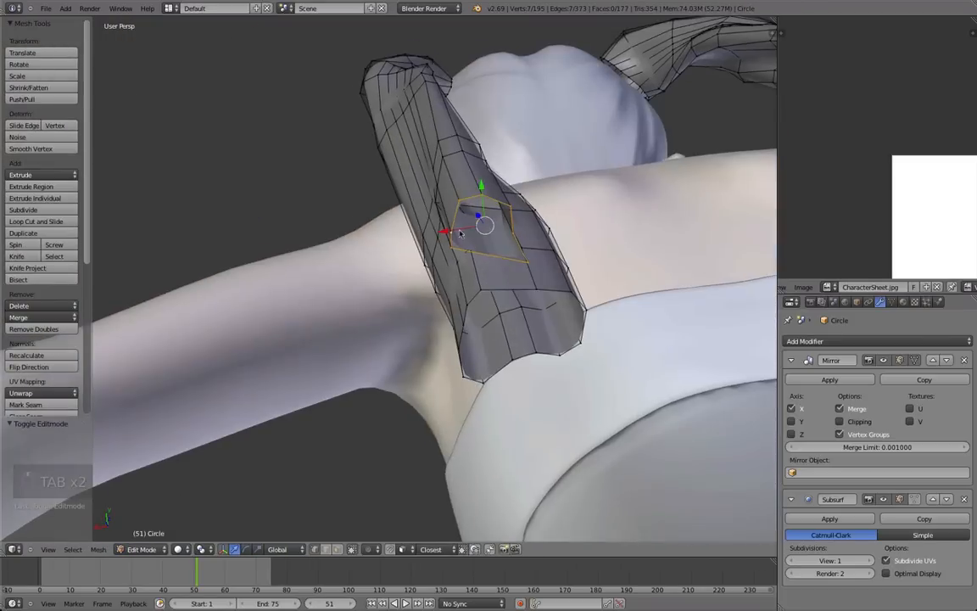
Step: Add the larger strand's end loop to the selection, extrude both strands' end loops downward and trackball-rotate them
alt+shift+right_click(511, 289)
middle_drag(511, 289, 455, 367)
middle_drag(435, 248, 661, 285)
key(e)
click(439, 317)
key(r)
key(r)
click(424, 332)
Step: Rotate and reposition a single strand loop, and move the smaller strand's end loop by Y -0.022 and Z -0.080
alt+right_click(432, 236)
key(r)
key(g)
click(408, 333)
alt+right_click(417, 342)
key(g)
click(405, 389)
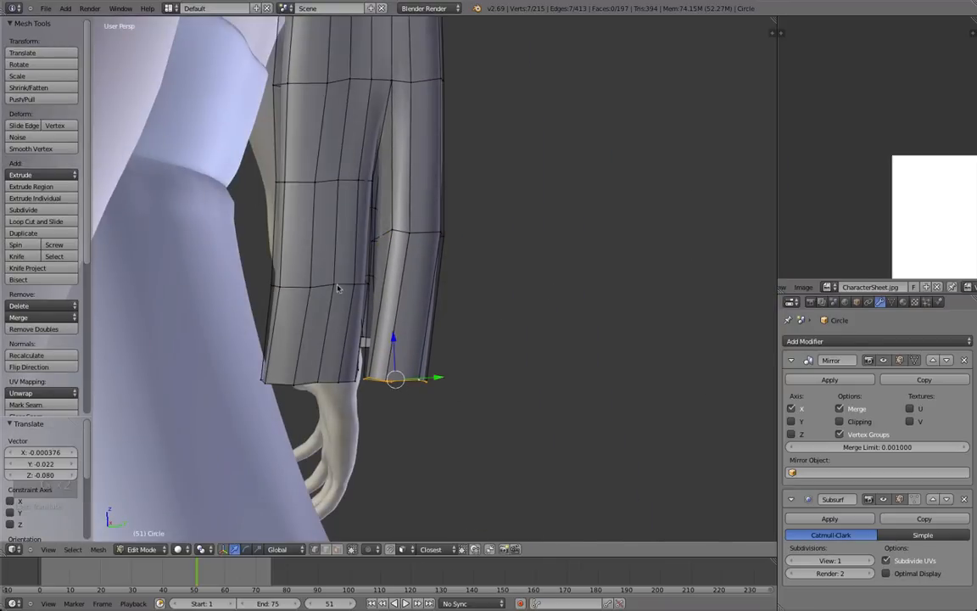
Step: Shift the larger strand's loop above its end by Y -0.008 and Z 0.002, adjust its position further and rotate it
alt+right_click(333, 287)
key(g)
middle_drag(367, 356, 403, 246)
scroll(403, 246, up, 5)
scroll(403, 246, down, 5)
middle_drag(345, 308, 399, 315)
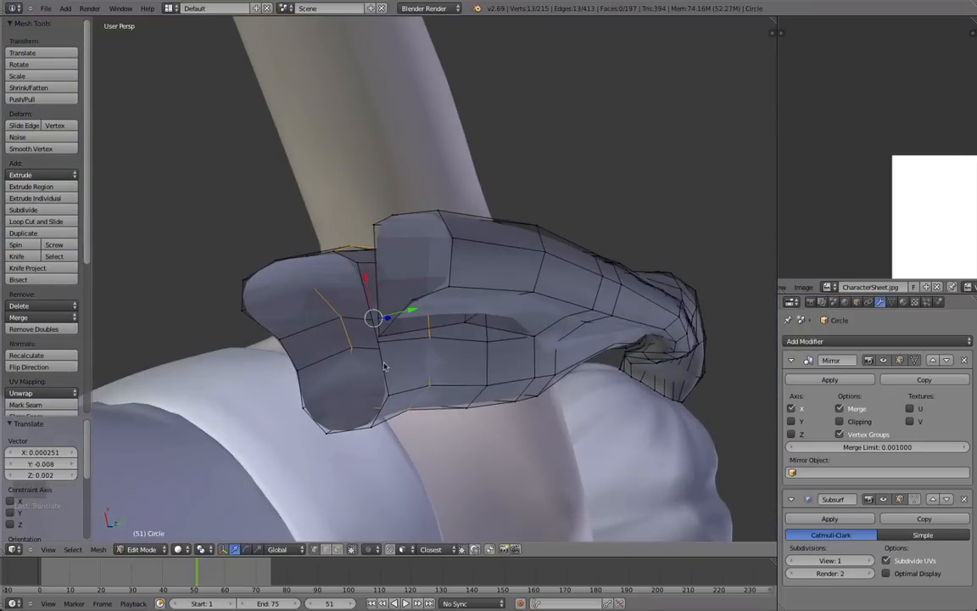
key(g)
click(405, 354)
key(r)
middle_drag(405, 354, 385, 371)
Step: Nudge the facing vertices between the two strand ends closer together, one by X -0.005, Y 0.001 and Z -0.002
click(466, 378)
key(g)
click(458, 372)
key(g)
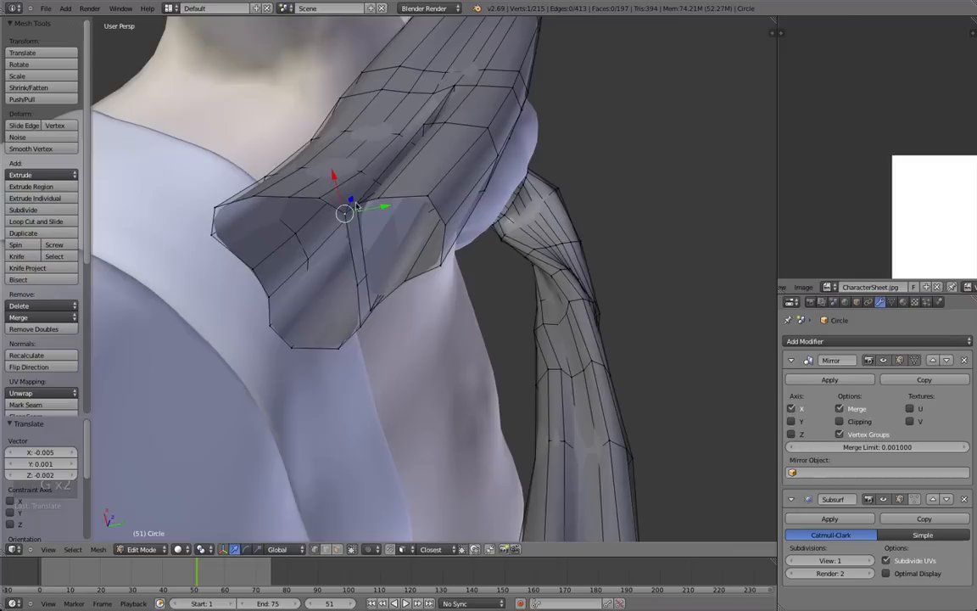
Step: Merge one pair of facing strand-end vertices at center, merge the second pair, and select the joined end border
key(w)
click(357, 233)
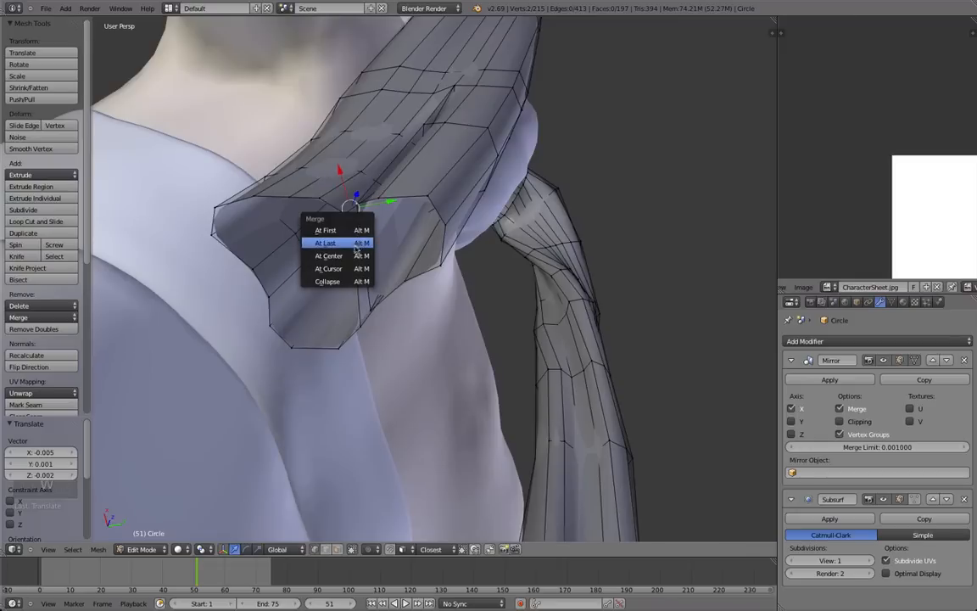
click(357, 256)
middle_drag(357, 257, 364, 221)
key(w)
click(380, 342)
click(382, 342)
key(Tab)
key(Tab)
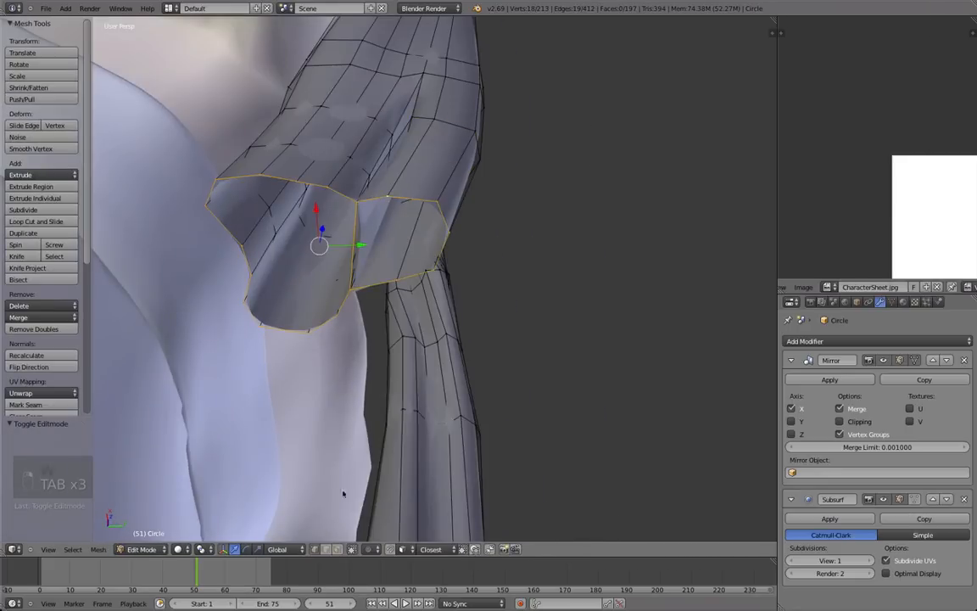
Step: Extrude the joined end border of both strands downward as one ring
middle_drag(352, 201, 365, 339)
key(e)
click(367, 294)
key(Tab)
middle_drag(366, 295, 335, 329)
scroll(302, 316, down, 3)
scroll(423, 312, down, 2)
scroll(336, 329, up, 5)
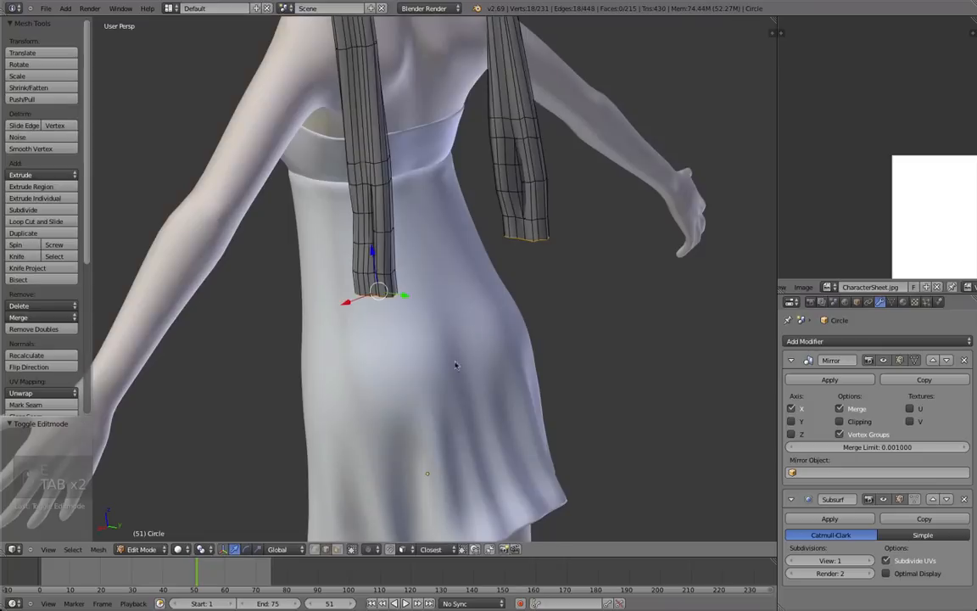
Step: Trackball-rotate the new end ring by 3.438° and -18.908°, and scale it by 1.240
key(r)
key(r)
click(502, 344)
key(s)
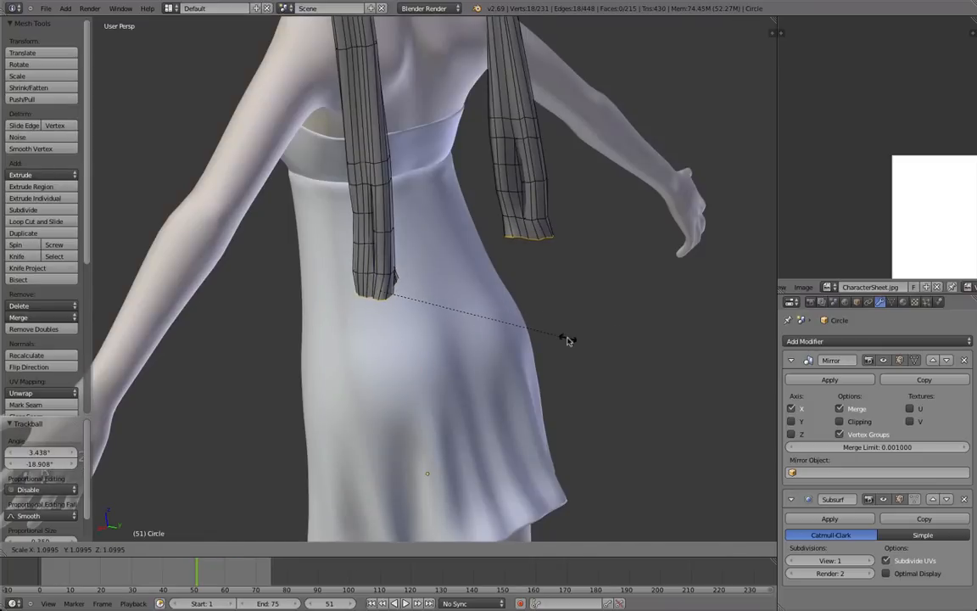
click(594, 336)
Step: Enable proportional editing and scale the end ring by 1.886 in X and Y only, with a proportional size of 1.21
key(i)
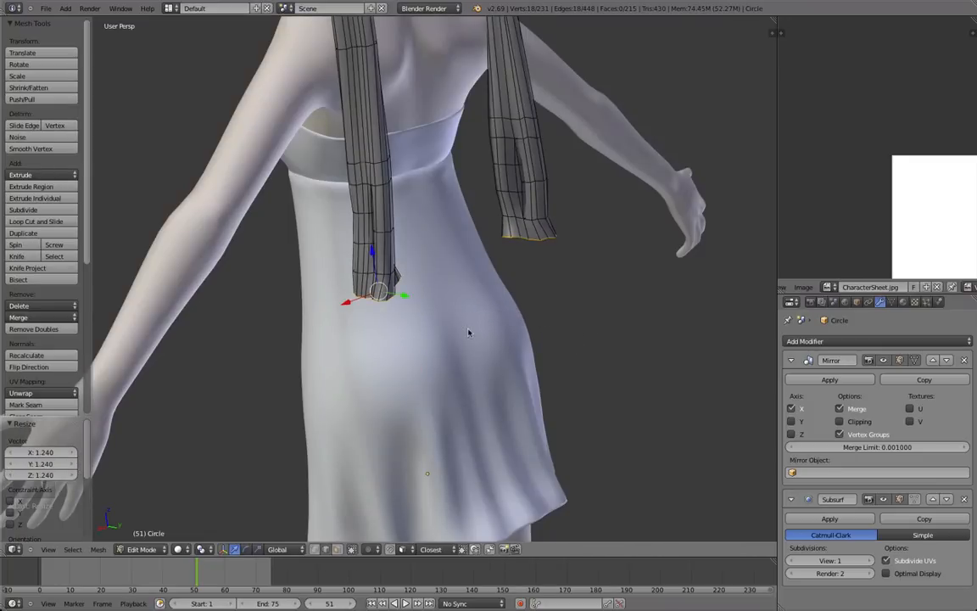
key(s)
scroll(440, 362, down, 1)
key(shift+z)
scroll(480, 370, down, 4)
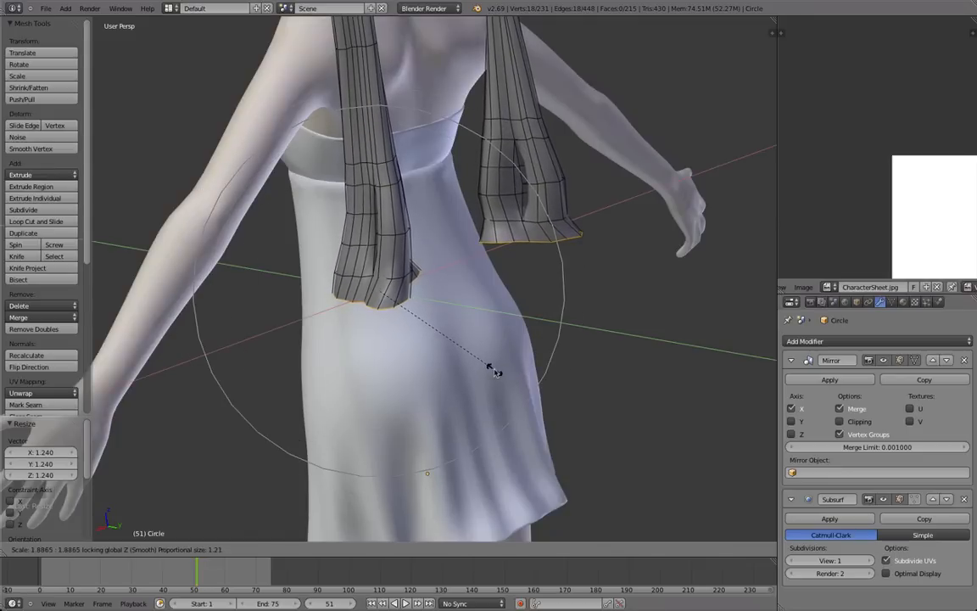
click(496, 370)
Step: Show the properties sidebar and examine the smoothed flared ponytail end in Object Mode
key(n)
middle_drag(298, 330, 416, 260)
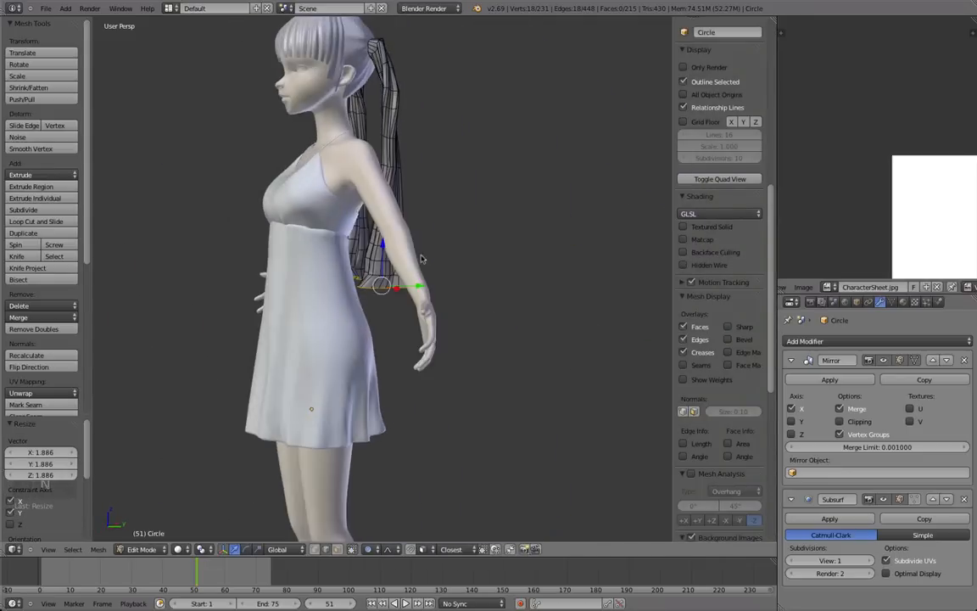
key(Tab)
scroll(417, 272, up, 2)
middle_drag(425, 305, 472, 308)
scroll(449, 314, up, 4)
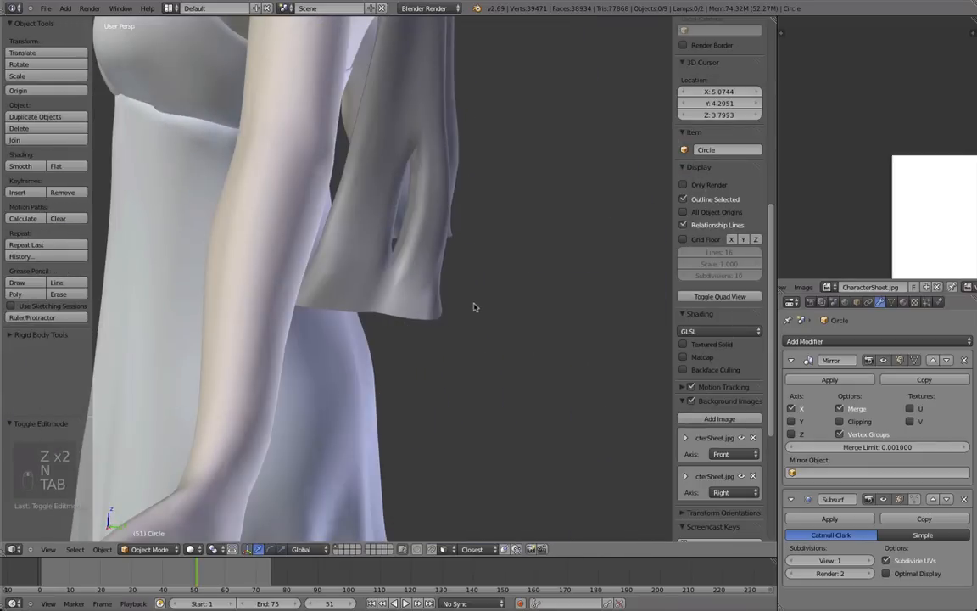
key(Tab)
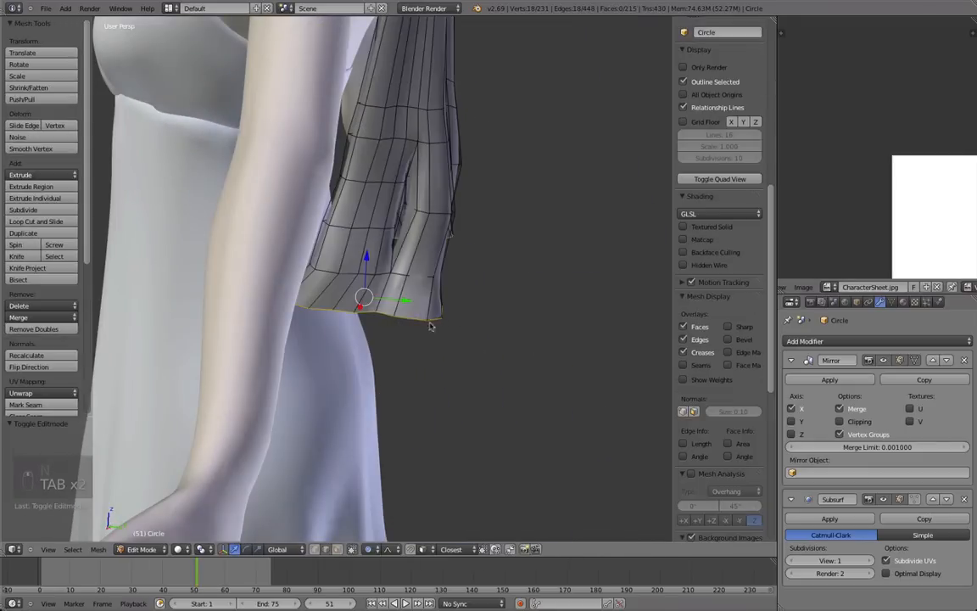
Step: In the wireframe side view, move the vertex near the ponytail's lower back corner with a proportional size of 0.39
right_click(432, 278)
key(z)
alt+middle_drag(440, 211, 436, 227)
key(KP_5)
scroll(447, 264, up, 3)
key(g)
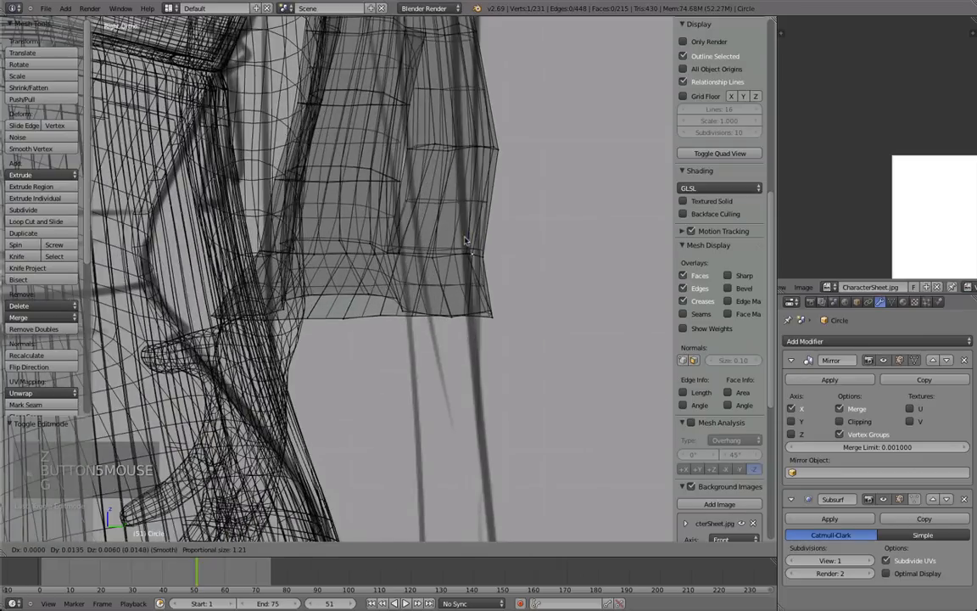
click(467, 254)
scroll(481, 278, up, 1)
scroll(492, 254, up, 10)
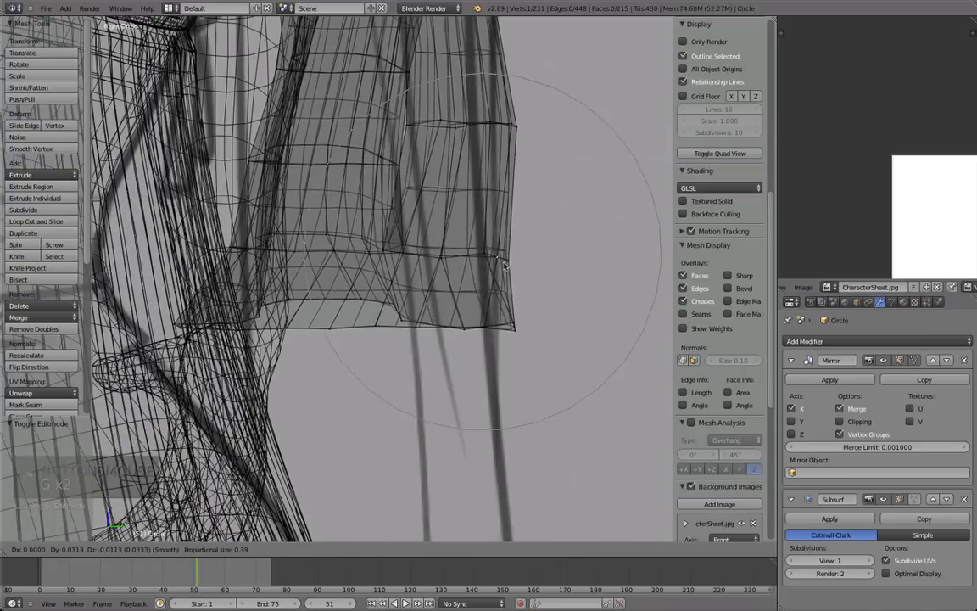
Step: Move the next vertex up the ponytail's back edge by Y -0.028 and Z 0.004, and return to solid shading
key(g)
click(504, 123)
key(z)
middle_drag(575, 271, 514, 277)
scroll(336, 268, down, 5)
scroll(372, 314, up, 2)
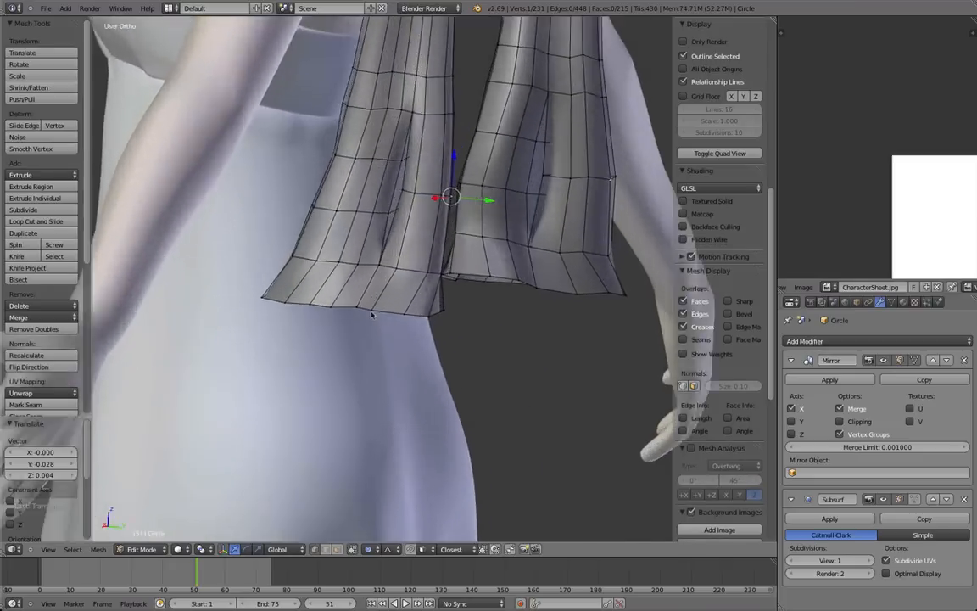
scroll(371, 314, down, 4)
key(Tab)
key(Tab)
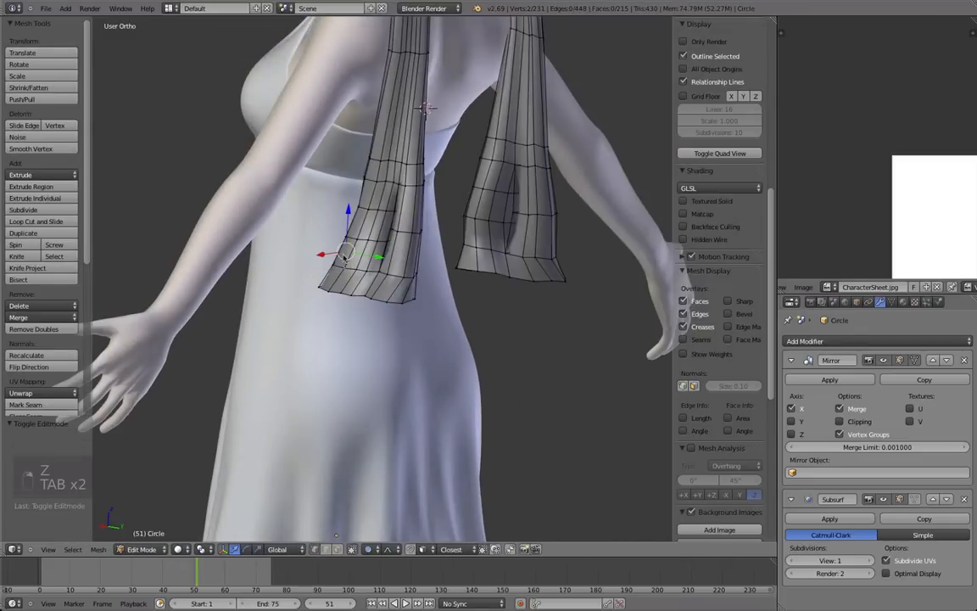
Step: Reshape the flared end by moving its lower vertices proportionally, including a shift of X -0.018, Y -0.009 and Z 0.027
key(g)
key(g)
click(348, 191)
key(Tab)
scroll(314, 237, down, 2)
middle_drag(314, 236, 446, 350)
scroll(446, 350, up, 5)
key(Tab)
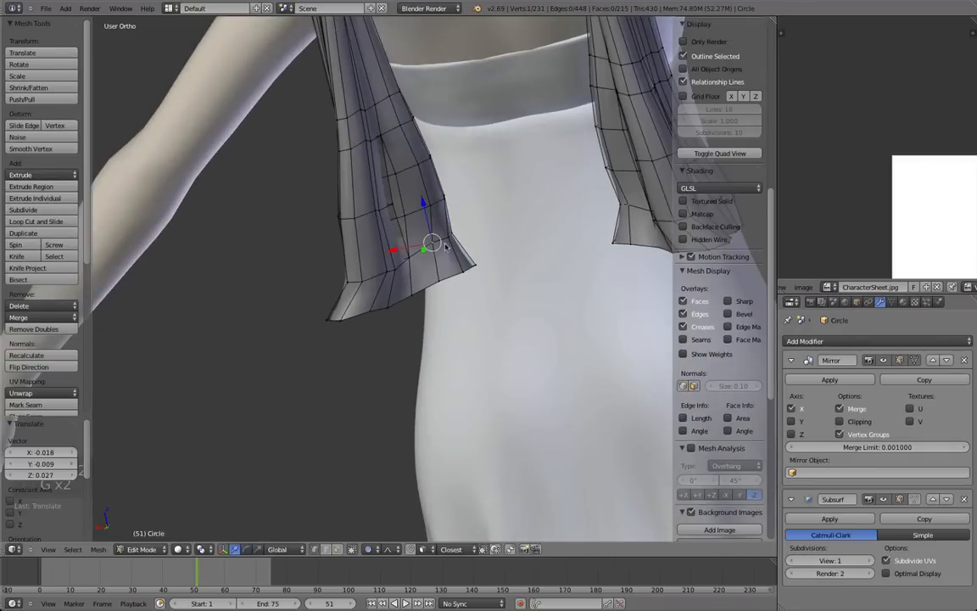
Step: Apply smooth shading to the whole ponytail object
key(Tab)
scroll(379, 219, down, 3)
scroll(389, 200, up, 6)
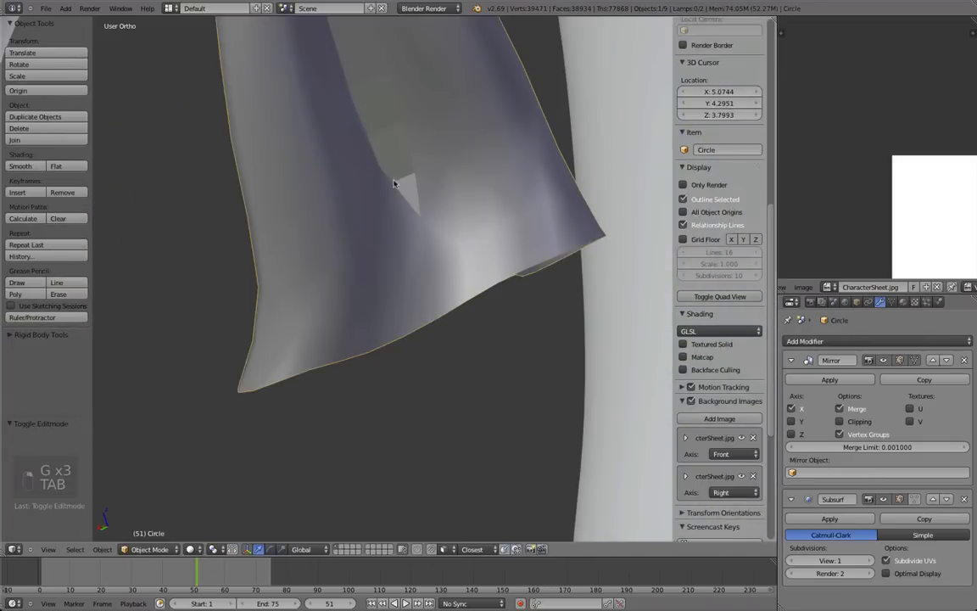
click(20, 167)
scroll(527, 203, down, 3)
middle_drag(527, 203, 475, 212)
Step: Adjust a vertex beside the gap between the two strands and return to Object Mode
key(Tab)
scroll(463, 202, up, 6)
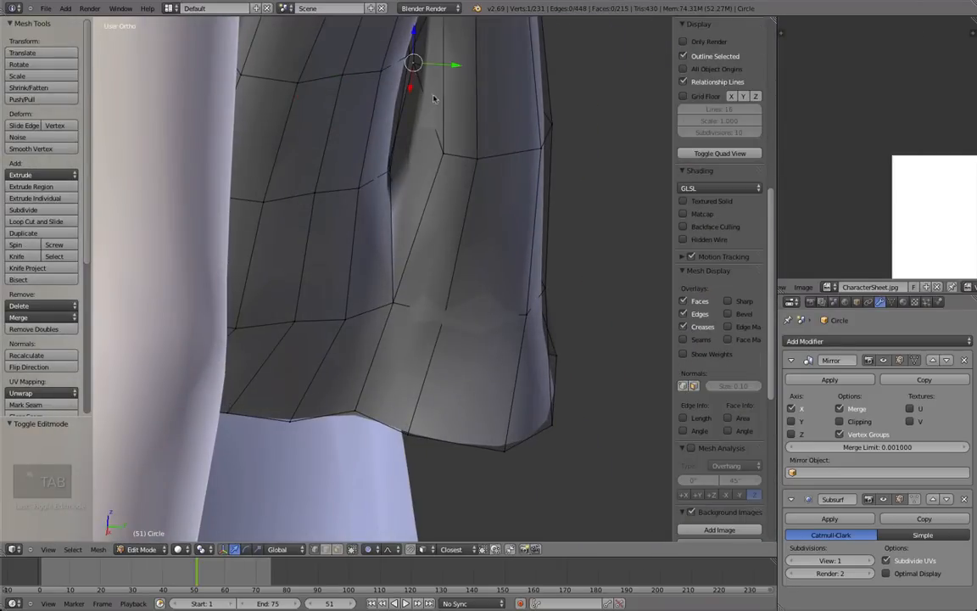
key(Tab)
scroll(399, 216, down, 5)
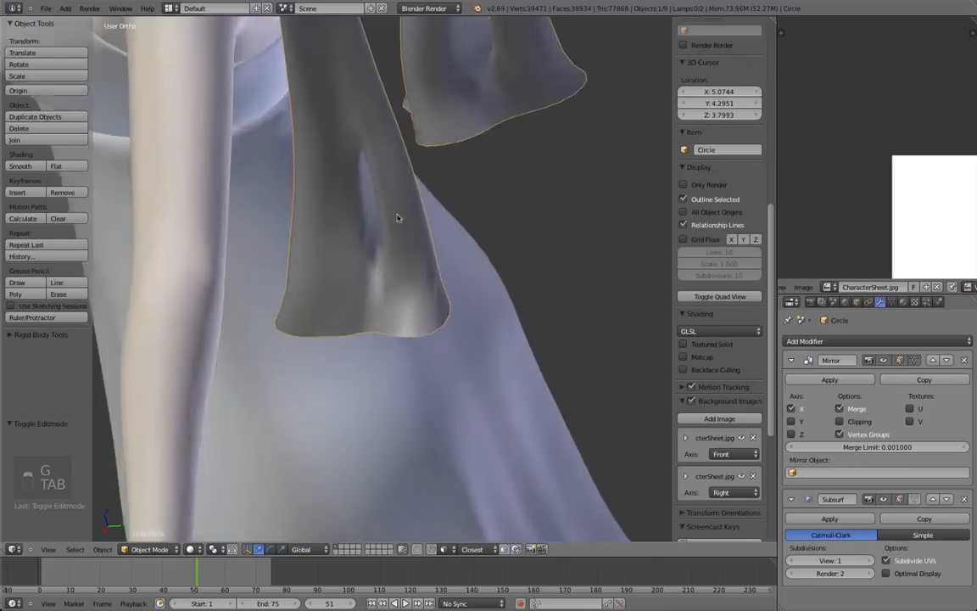
Step: Examine the ponytails' flared ends and strand gaps from several angles, both smoothed and as a mesh
middle_drag(382, 229, 339, 294)
scroll(364, 200, up, 4)
scroll(364, 199, down, 4)
middle_drag(333, 148, 539, 192)
key(a)
key(a)
key(a)
scroll(480, 236, up, 4)
key(Tab)
scroll(480, 237, up, 2)
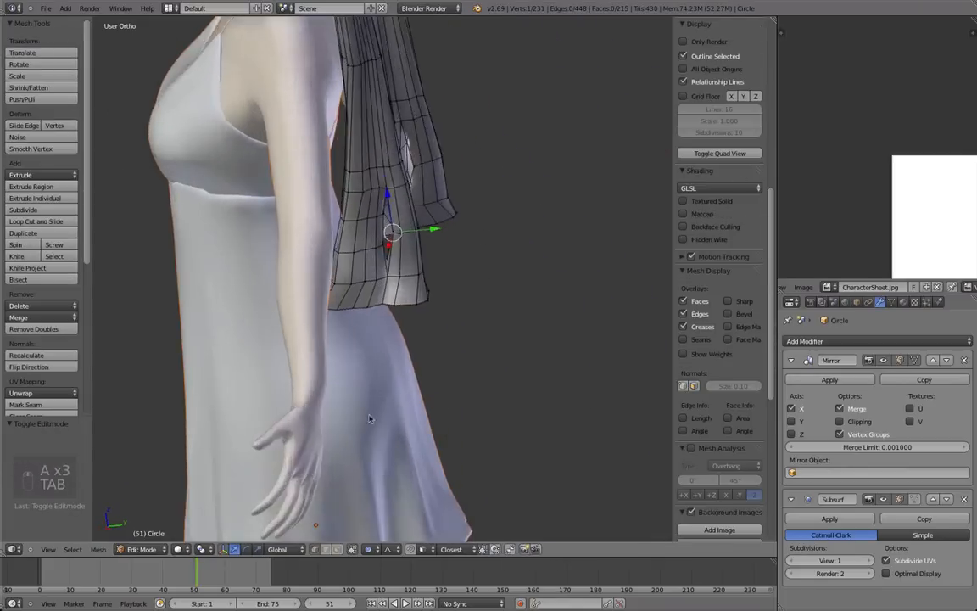
middle_drag(335, 377, 407, 339)
key(z)
scroll(458, 313, up, 2)
key(z)
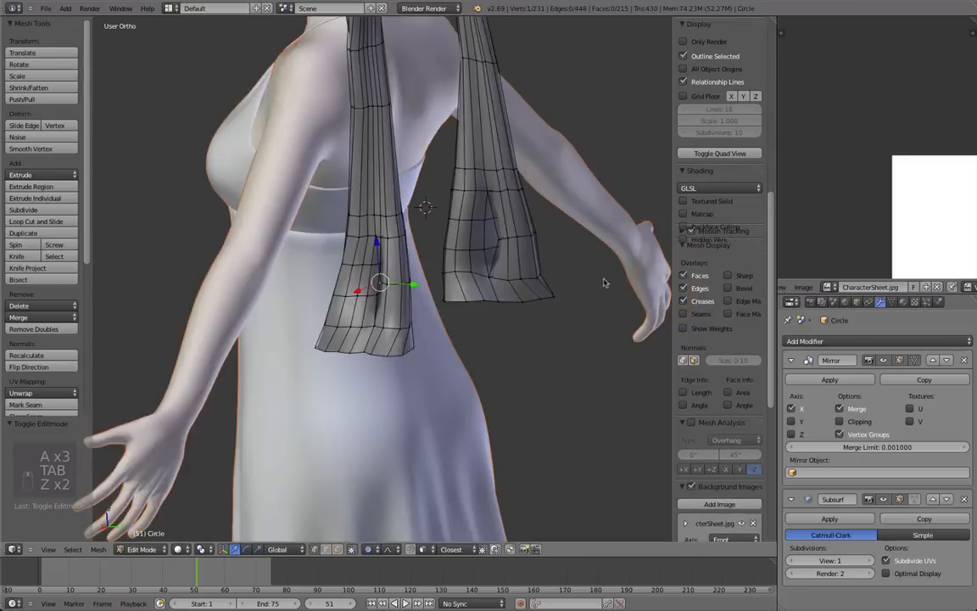
Step: Deselect all vertices and box-select the lower half of the ponytail through the wireframe
scroll(485, 263, down, 3)
key(a)
key(z)
key(b)
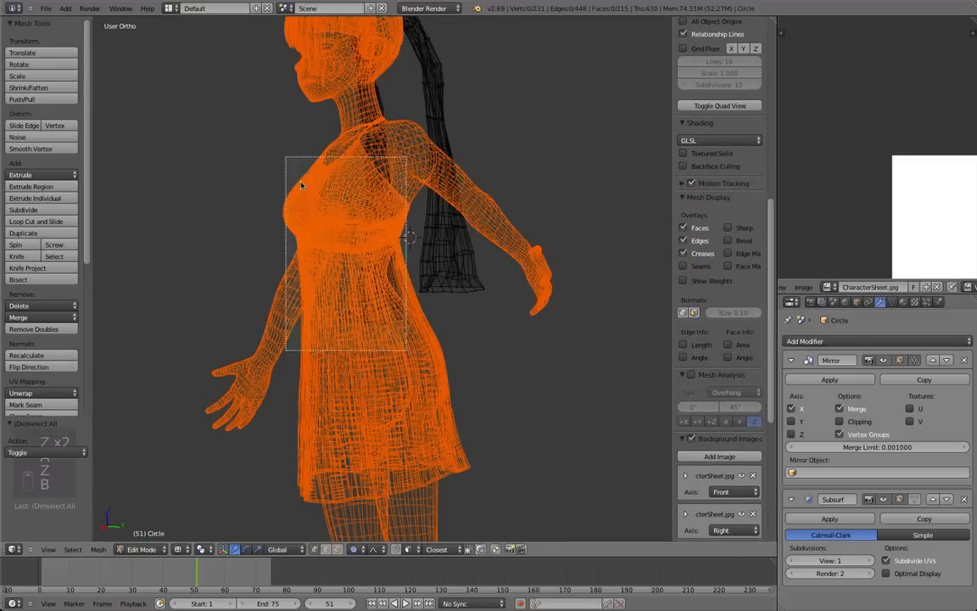
drag(291, 174, 288, 162)
key(z)
key(Tab)
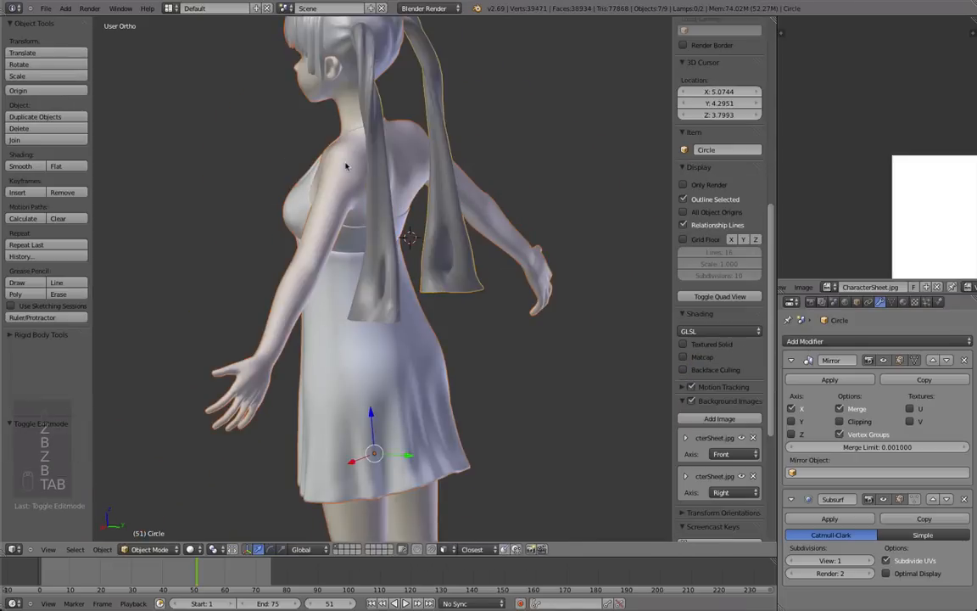
key(Tab)
middle_drag(441, 306, 417, 303)
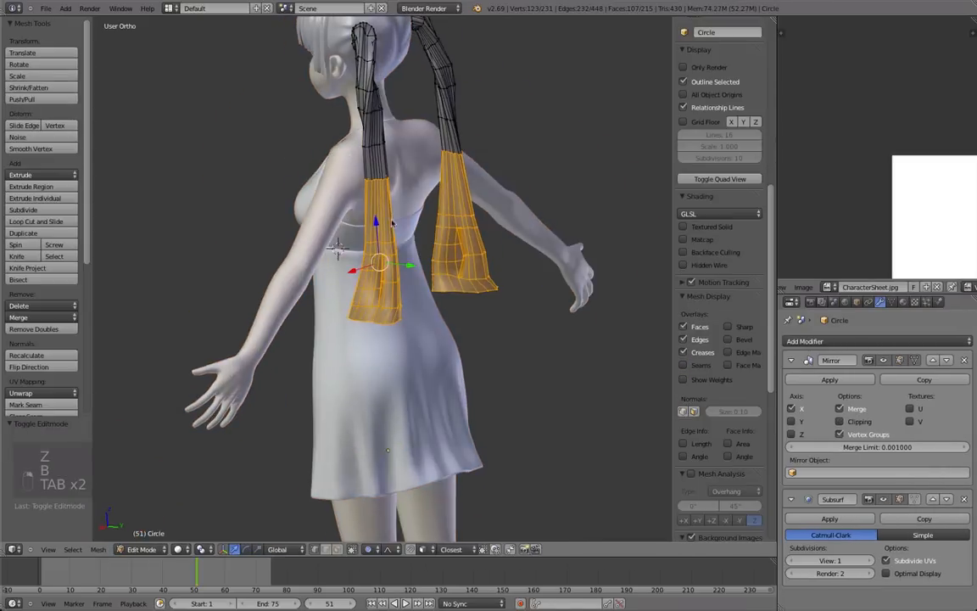
Step: Deselect the selection's top ring and rotate the lower ponytail section by -23.652° around the global Z axis
key(z)
key(b)
middle_drag(405, 195, 344, 157)
key(z)
middle_drag(525, 295, 526, 312)
scroll(525, 313, up, 3)
key(r)
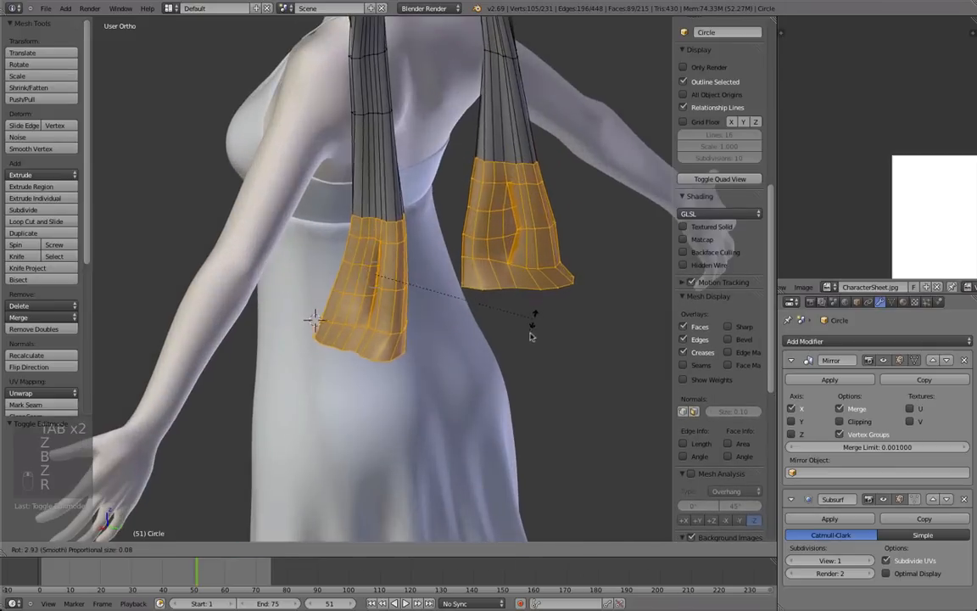
middle_drag(456, 389, 359, 157)
Step: Edge-slide the ring above the rotated section and trackball-rotate it by 1.719° and -2.865°
alt+right_click(401, 159)
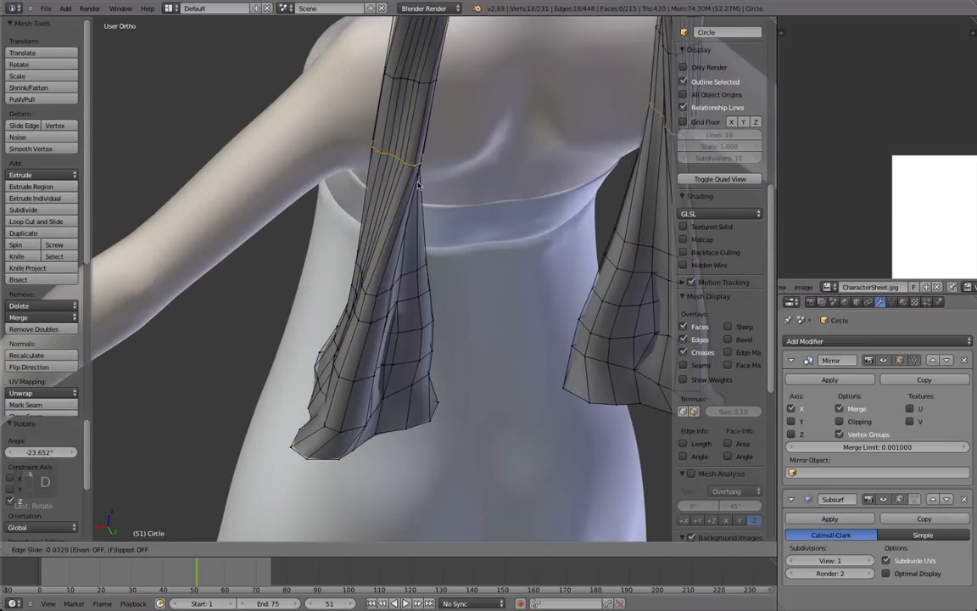
middle_drag(399, 272, 448, 235)
key(r)
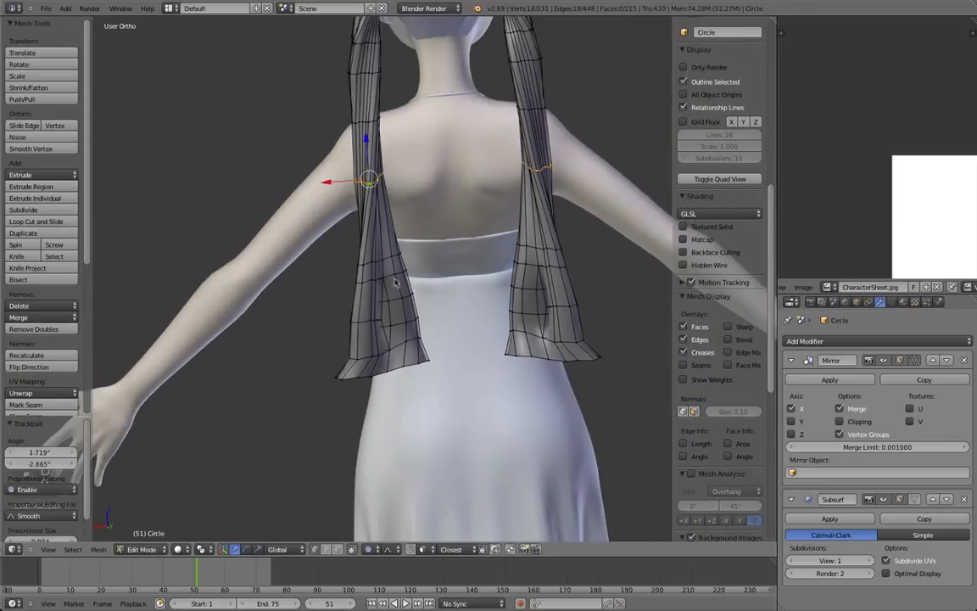
Step: Delete the vertices of the ponytail's flared bottom loop
middle_drag(402, 276, 377, 399)
key(Tab)
key(Tab)
alt+right_click(391, 360)
middle_drag(294, 350, 312, 279)
key(x)
click(307, 279)
Step: Extrude the open end border about 0.26 downward along the Z axis and scale the new ring by 0.904
scroll(339, 246, up, 4)
middle_drag(333, 188, 370, 509)
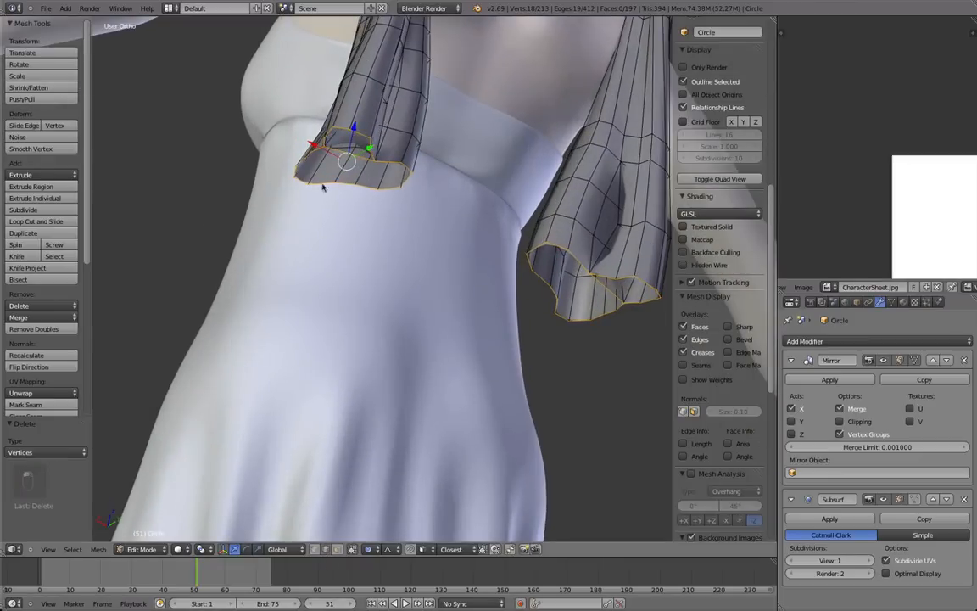
middle_drag(312, 259, 308, 308)
key(e)
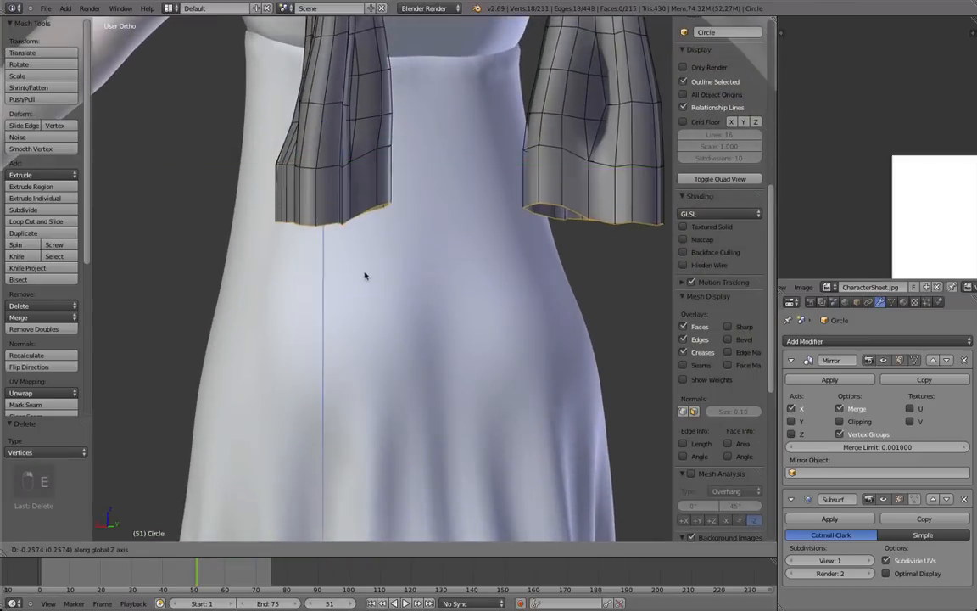
click(364, 270)
key(s)
click(352, 279)
scroll(452, 256, down, 4)
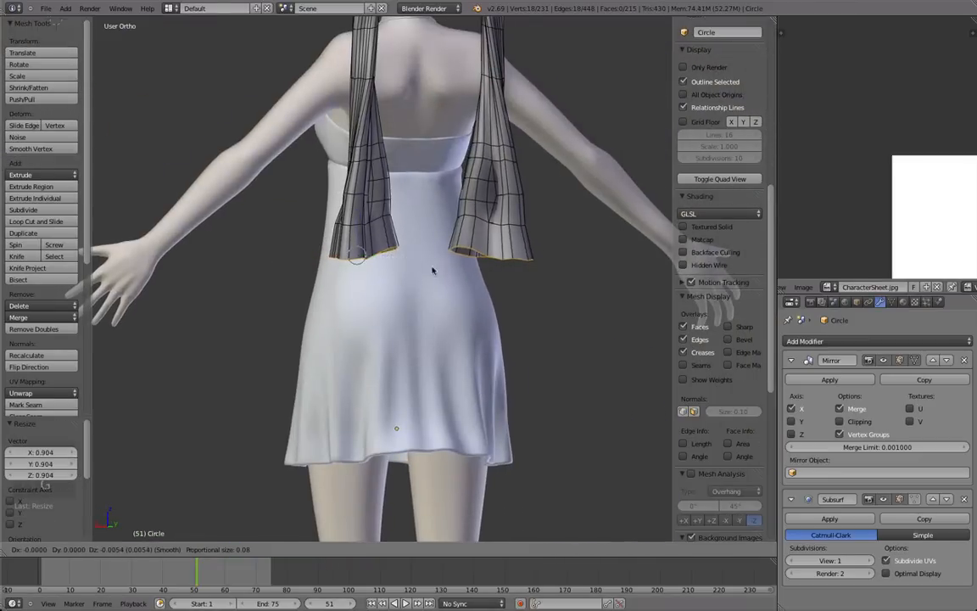
Step: Rotate and scale the ponytail's open end ring to refine its flare
mouse_move(421, 285)
middle_down()
mouse_move(461, 321)
mouse_move(352, 308)
mouse_move(498, 314)
mouse_move(421, 278)
mouse_move(402, 281)
middle_up()
key(Tab)
key(Tab)
key(r)
key(Tab)
key(Tab)
key(s)
key(Tab)
Step: Move the ponytail's end ring about 0.2 along the global Y axis with smooth proportional editing
scroll(423, 288, up, 3)
key(Tab)
key(f)
key(g)
middle_drag(402, 280, 405, 281)
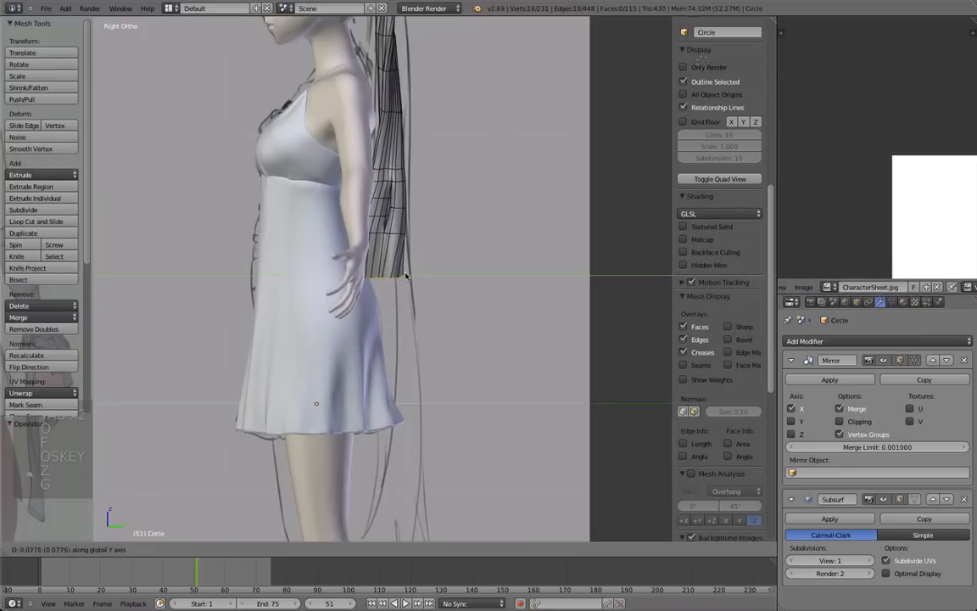
key(y)
scroll(421, 268, down, 20)
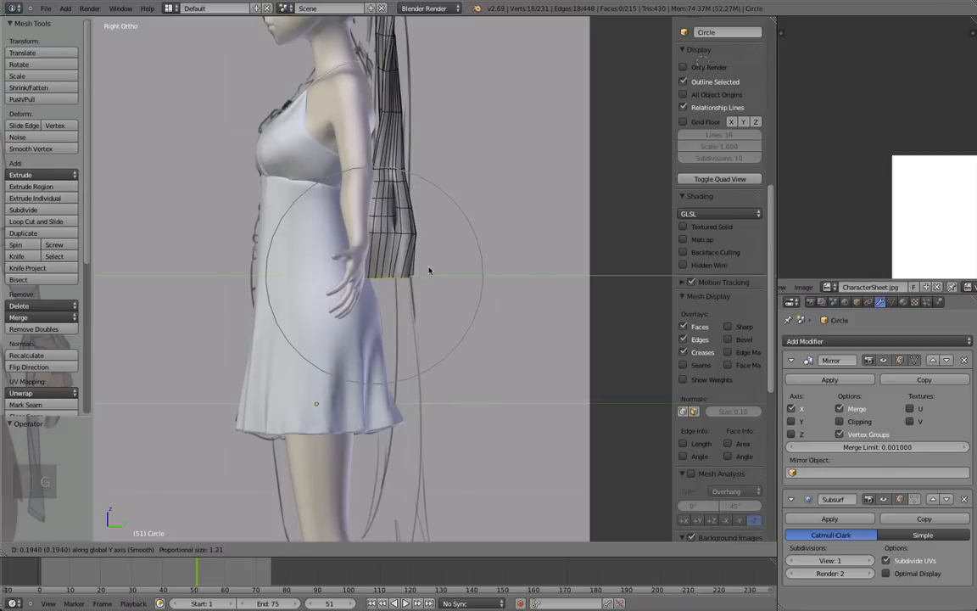
scroll(433, 275, down, 1)
click(433, 275)
Step: Delete one edge loop above the ponytail's gap and edge-slide the neighbouring ring by a factor of 0.225
key(Tab)
middle_drag(458, 296, 386, 293)
scroll(386, 288, up, 3)
key(Tab)
shift+middle_drag(380, 232, 382, 272)
scroll(382, 273, up, 2)
key(x)
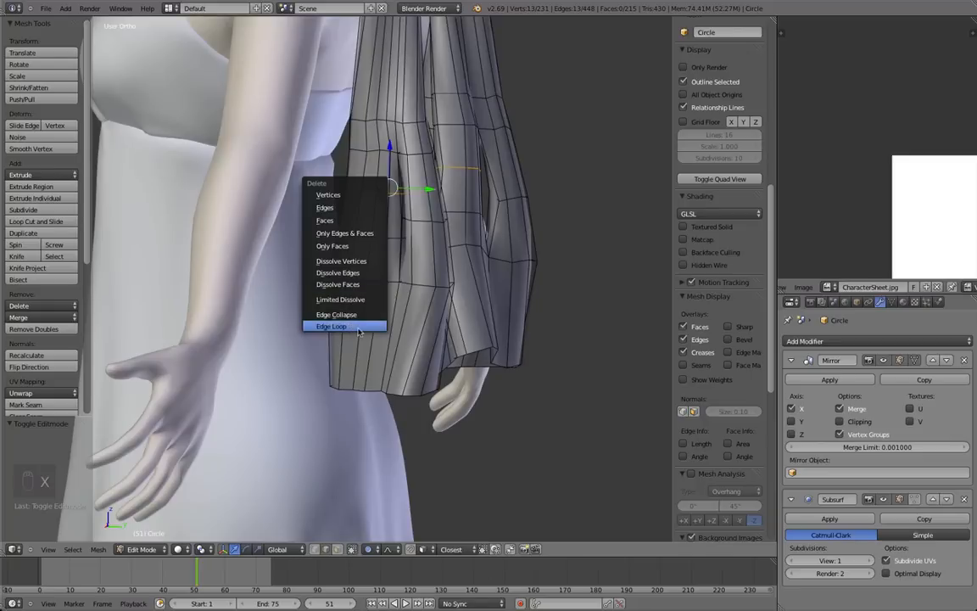
click(356, 326)
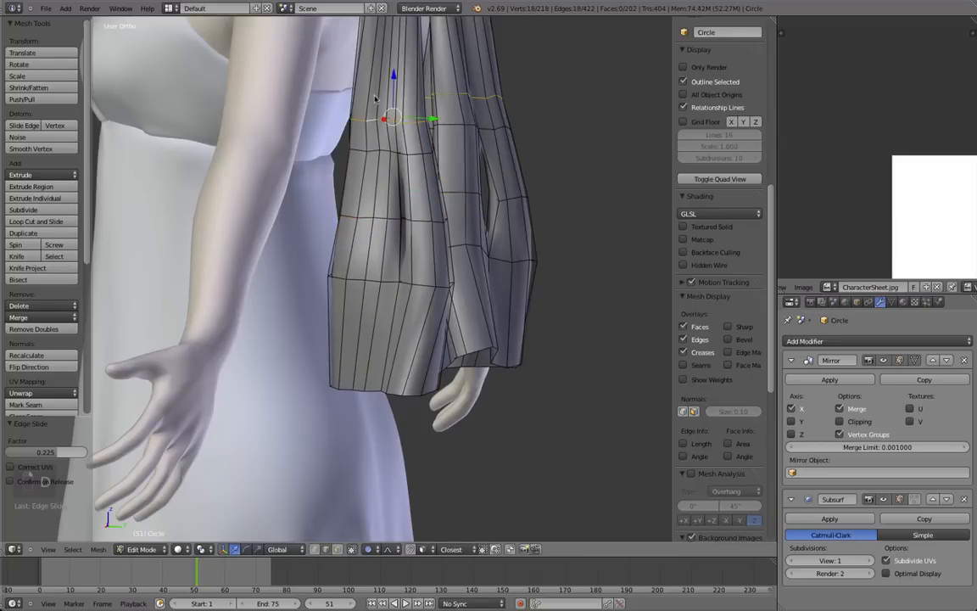
Step: Examine the lower ponytail's smoothed shape and its open end from behind and below
scroll(382, 93, down, 2)
key(Tab)
middle_drag(431, 129, 450, 272)
key(Tab)
scroll(399, 365, up, 2)
scroll(449, 254, up, 6)
scroll(445, 203, down, 3)
middle_drag(444, 203, 445, 232)
key(Tab)
key(Tab)
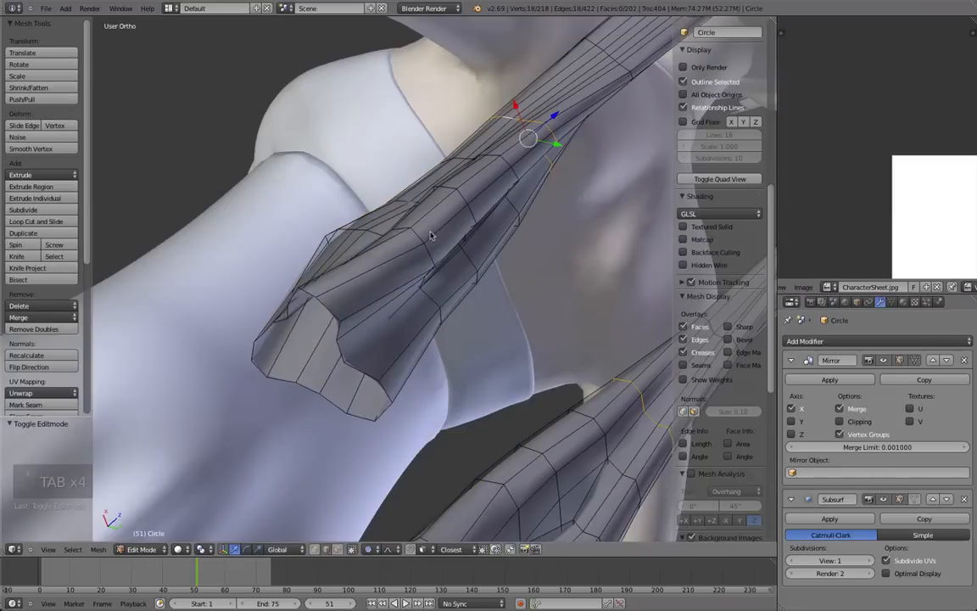
Step: Try cutting a lengthwise edge loop into the lower ponytail and check it on the smoothed mesh
key(ctrl+r)
key(Tab)
scroll(334, 208, down, 6)
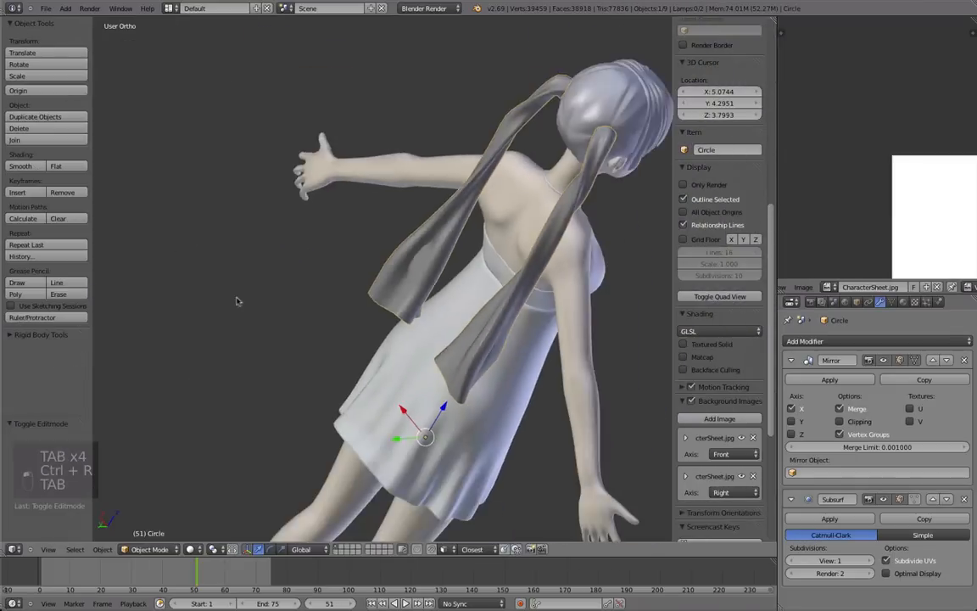
middle_drag(219, 298, 388, 317)
scroll(375, 207, up, 5)
key(Tab)
scroll(316, 231, up, 2)
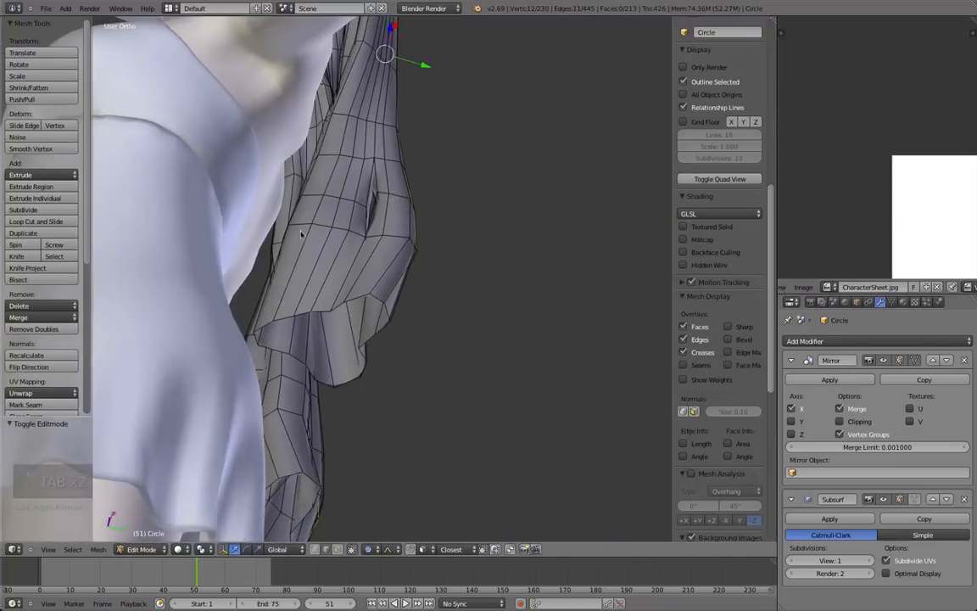
Step: Try two more lengthwise loop cuts beside the ponytail's gap and shift them by X 0.030, Y -0.004, Z 0.017
key(ctrl+r)
click(303, 226)
click(296, 226)
key(ctrl+r)
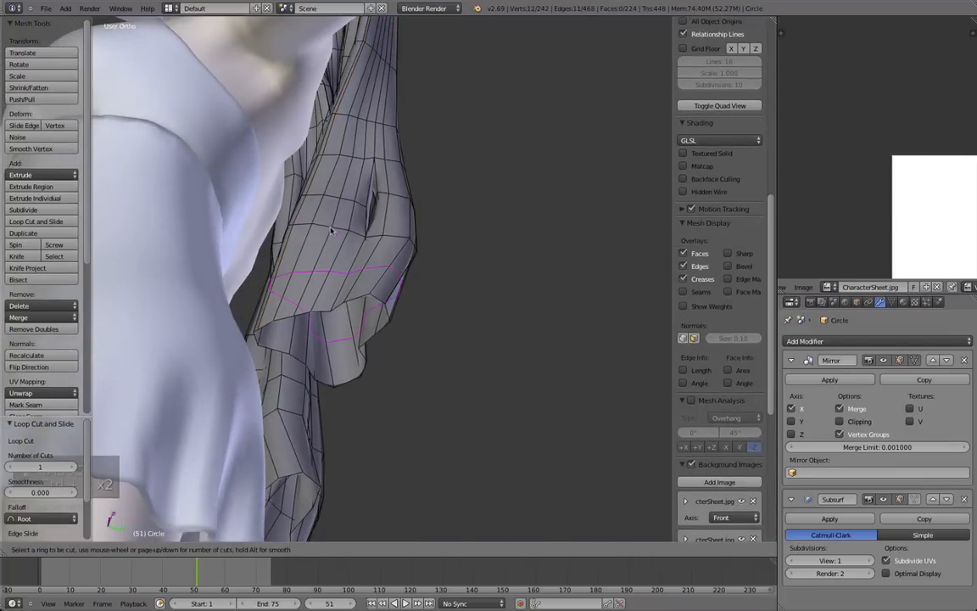
click(331, 229)
click(332, 230)
mouse_move(340, 231)
middle_down()
mouse_move(374, 217)
mouse_move(339, 210)
middle_up()
scroll(348, 233, down, 3)
key(z)
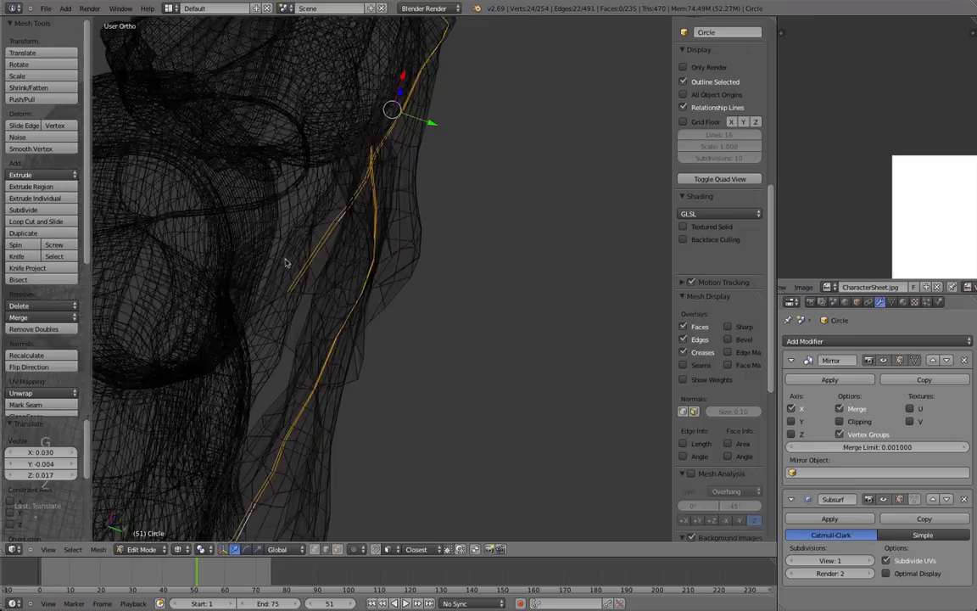
Step: Undo the lengthwise loop cuts and their move on the ponytail
key(Tab)
scroll(301, 280, down, 4)
key(z)
scroll(289, 342, down, 2)
middle_drag(290, 342, 295, 370)
scroll(294, 371, up, 2)
shift+middle_drag(356, 259, 359, 232)
scroll(371, 392, up, 2)
key(super)
key(Tab)
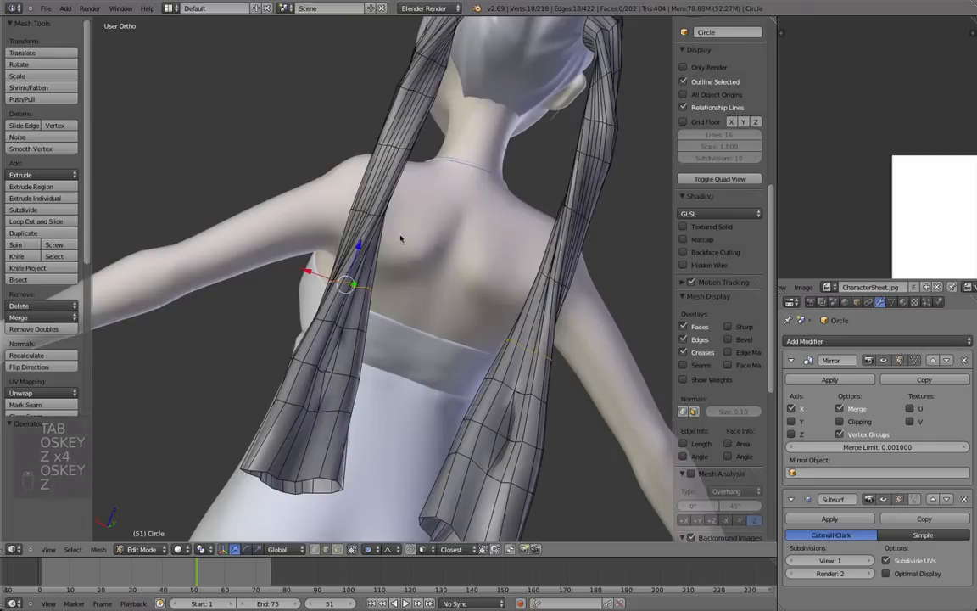
key(Tab)
key(super+z)
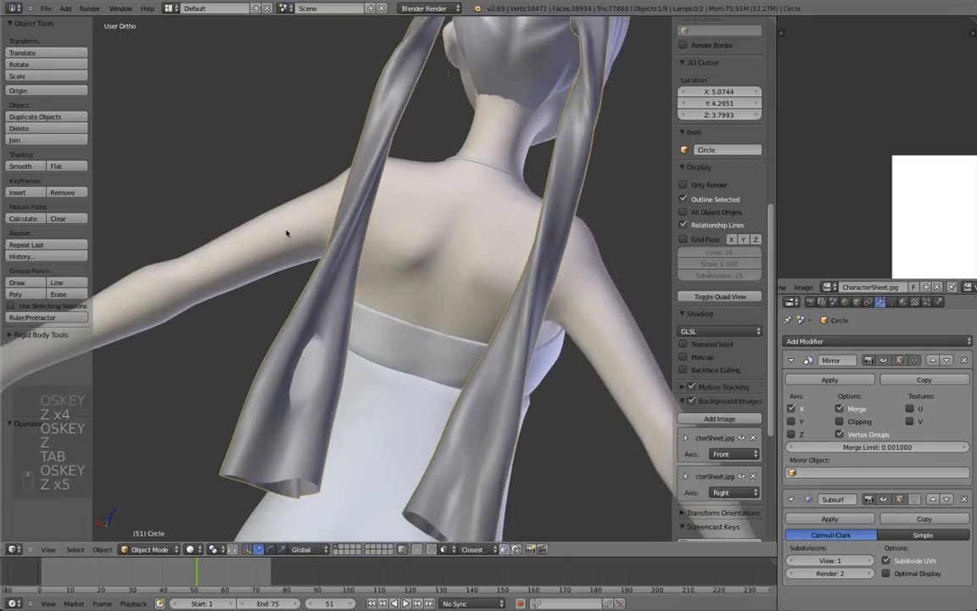
Step: Compare the ponytail's shape with the reference drawing in right orthographic view
key(Tab)
scroll(403, 179, up, 3)
shift+middle_drag(277, 310, 393, 241)
scroll(424, 195, down, 5)
key(a)
key(a)
key(Tab)
scroll(410, 243, down, 2)
key(KP_3)
scroll(409, 338, up, 4)
key(Tab)
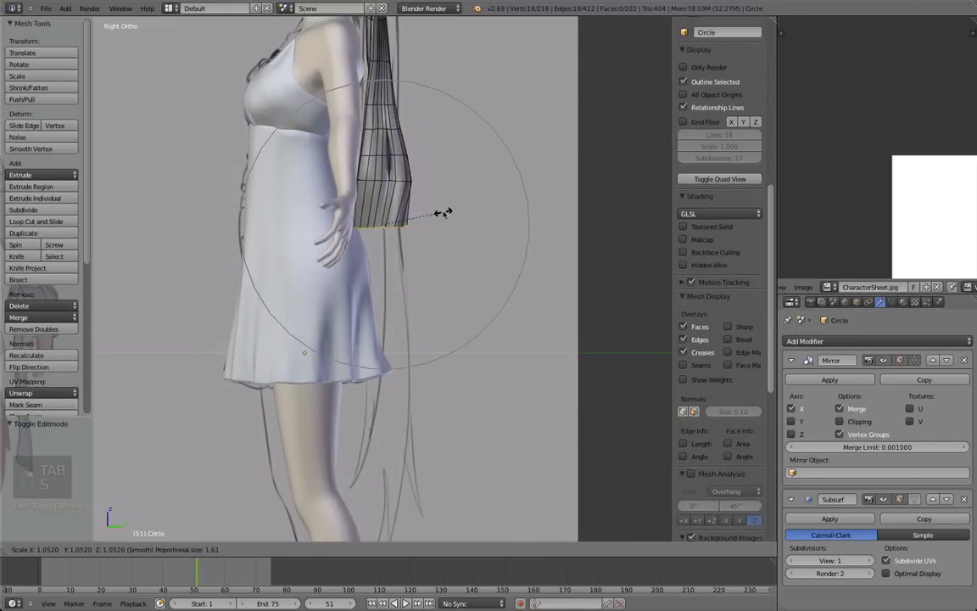
scroll(354, 370, down, 3)
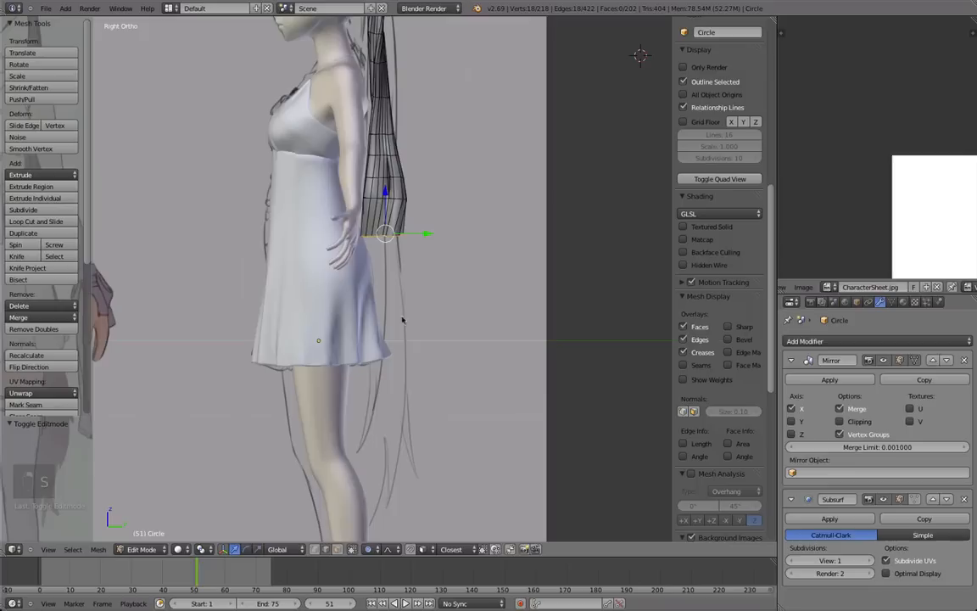
scroll(432, 261, up, 3)
Step: Proportionally move an edge on the lower ponytail by X 0.042, Y -0.023, Z 0.006 and adjust the bottom corner edge
middle_drag(431, 261, 434, 283)
scroll(407, 255, up, 2)
shift+middle_drag(376, 47, 379, 360)
key(g)
scroll(363, 337, up, 10)
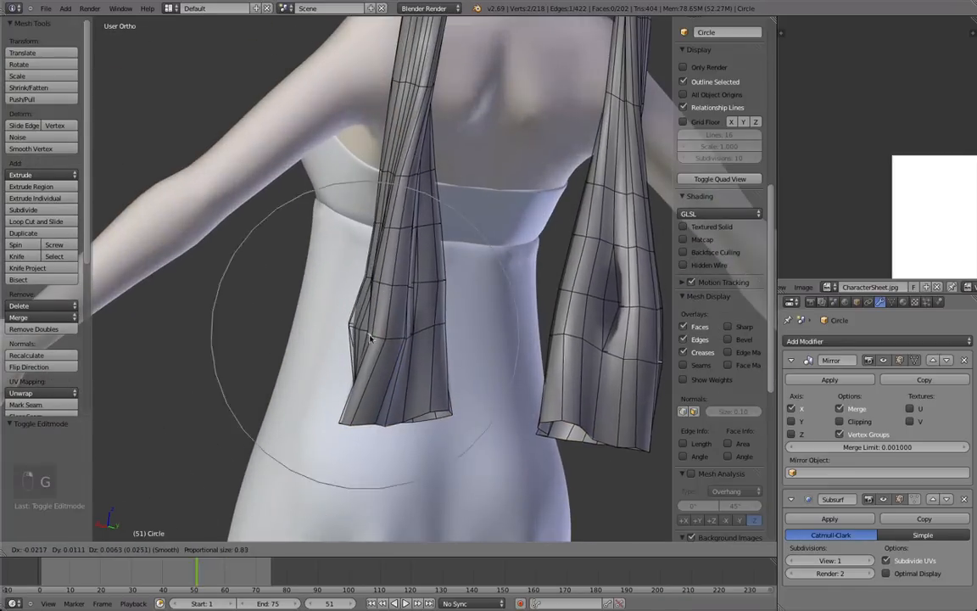
middle_drag(323, 335, 330, 430)
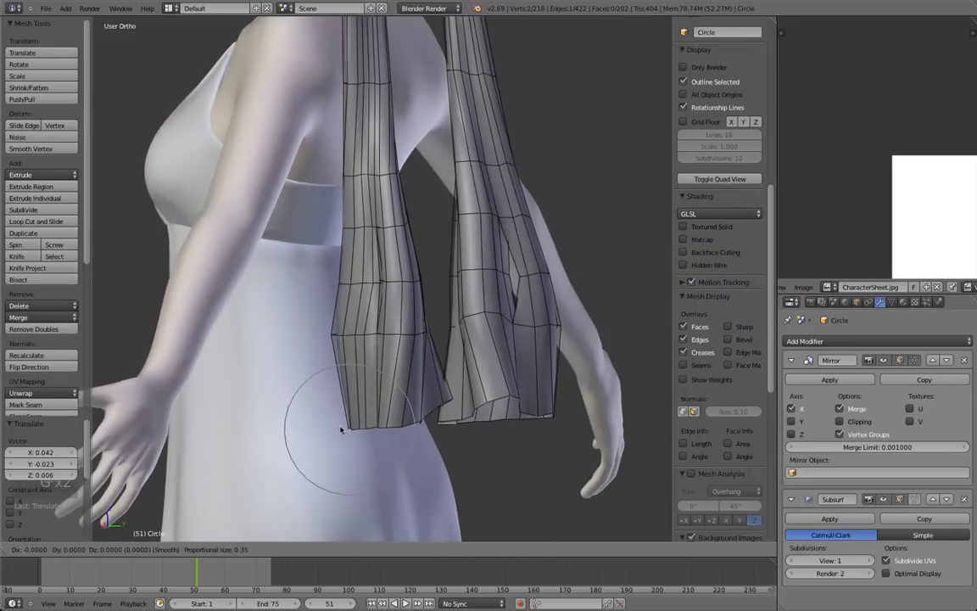
click(346, 431)
key(Tab)
key(Tab)
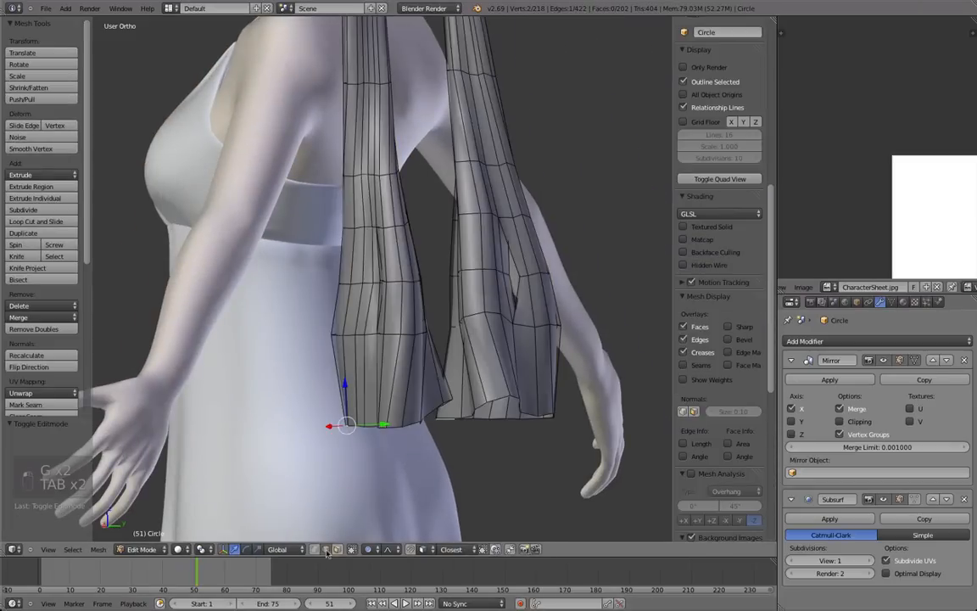
Step: Extrude the bottom edge loop by Y 0.103 and Z -2.037 and shift the ring above it about 0.08 along Y
alt+right_click(361, 437)
scroll(373, 428, down, 4)
middle_drag(373, 429, 441, 296)
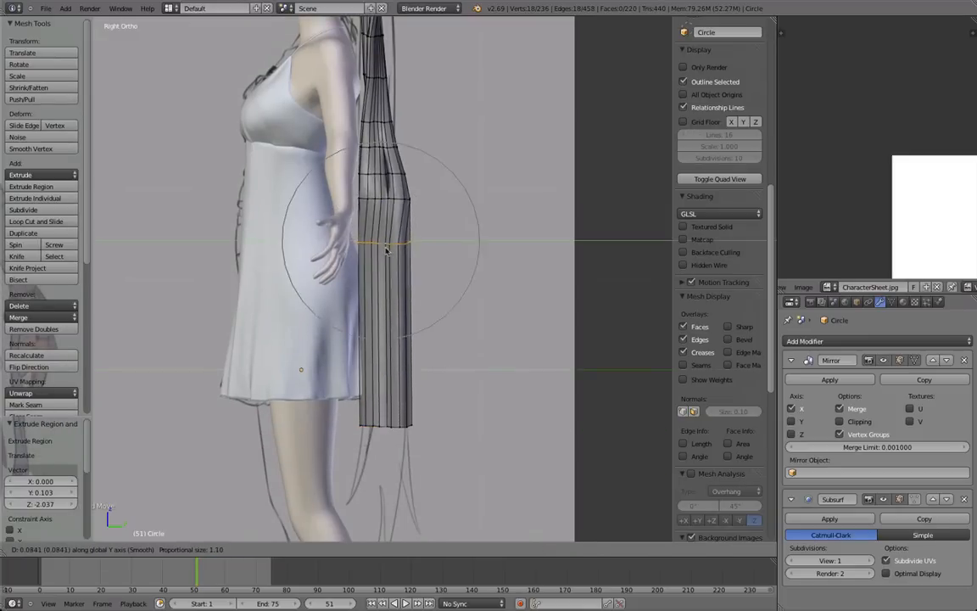
middle_drag(594, 327, 367, 402)
Step: Raise the extruded end ring about 0.54 along the global Z axis with proportional editing in right wireframe view
key(Tab)
scroll(389, 360, up, 3)
key(z)
scroll(389, 359, down, 3)
key(Tab)
scroll(365, 366, up, 4)
key(KP_3)
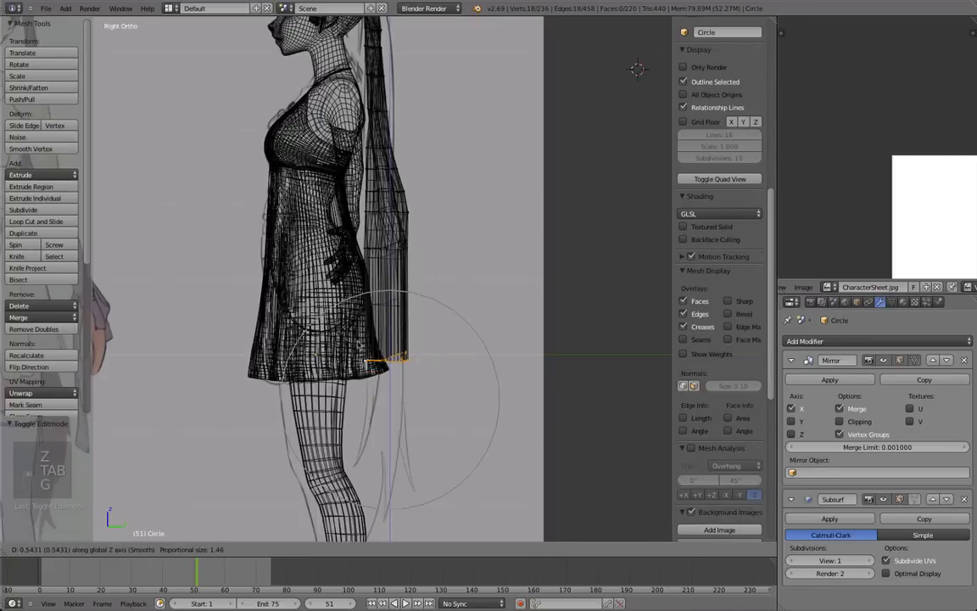
Step: Rotate the ponytail's extruded end ring in solid back view to twist the new section
mouse_move(474, 315)
middle_down()
mouse_move(441, 306)
mouse_move(532, 318)
mouse_move(490, 325)
mouse_move(507, 442)
mouse_move(305, 511)
mouse_move(317, 536)
middle_up()
scroll(441, 305, up, 2)
key(z)
key(ctrl+KP_1)
key(r)
key(r)
click(457, 327)
key(Tab)
Step: Cut one horizontal edge loop across the long extruded section of the ponytail
middle_drag(356, 450, 393, 203)
scroll(373, 208, down, 6)
key(Tab)
scroll(424, 289, up, 7)
key(ctrl+r)
click(438, 314)
click(459, 245)
Step: Move the new edge loop -0.511 along Z with proportional editing off and rotate it to follow the twist
middle_drag(459, 254, 461, 161)
key(g)
key(z)
key(o)
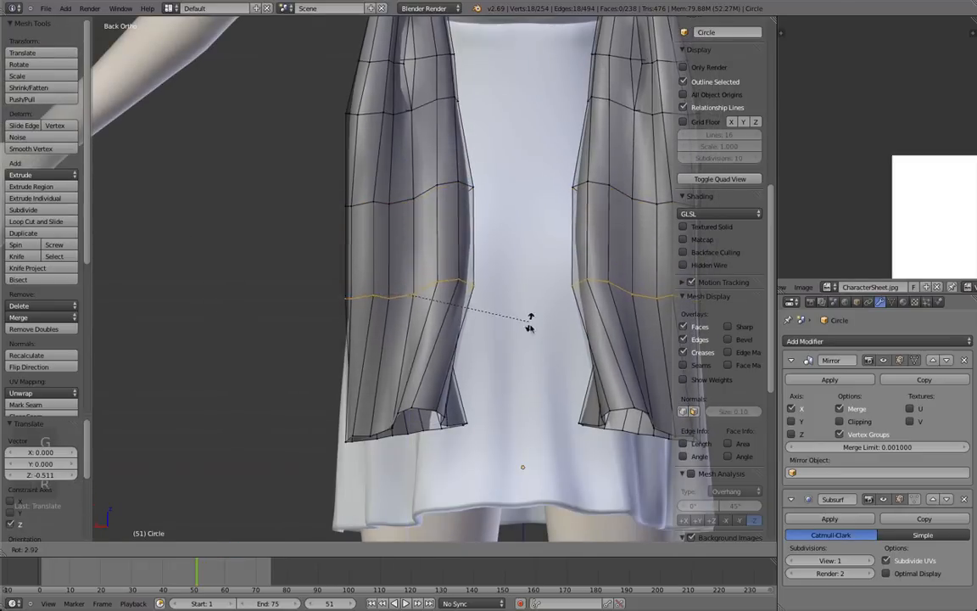
key(z)
key(z)
click(497, 336)
key(Tab)
key(Tab)
Step: Examine the lengthened ponytails from the side and at full length on the smoothed mesh
scroll(497, 336, down, 4)
middle_drag(497, 336, 330, 280)
scroll(329, 280, up, 1)
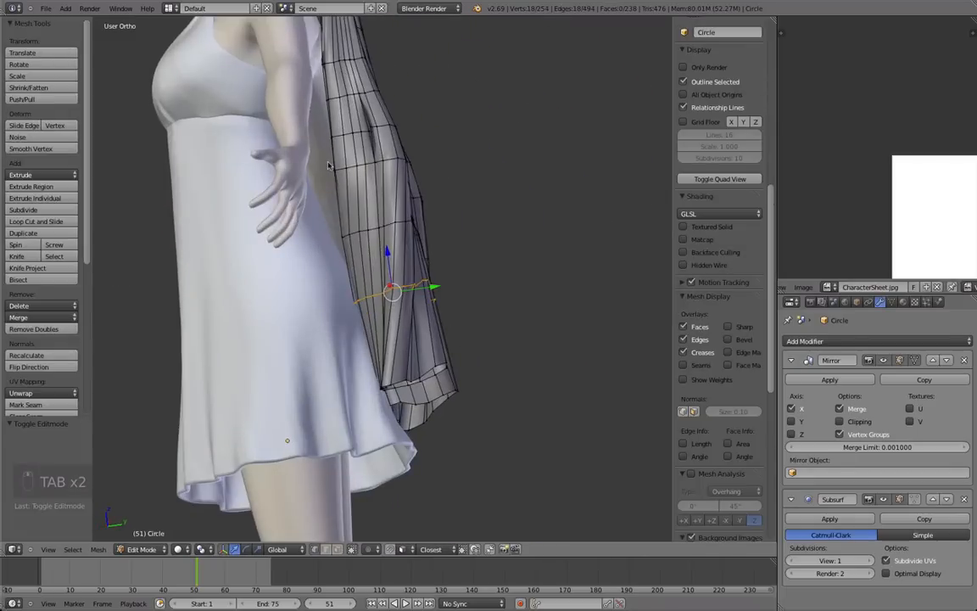
right_click(334, 167)
middle_drag(336, 230, 478, 292)
scroll(384, 386, down, 7)
key(Tab)
scroll(336, 339, down, 6)
middle_drag(339, 306, 399, 340)
key(a)
key(a)
scroll(387, 293, up, 4)
Step: Rip the mesh at an edge beside the ponytail's gap and fill the opening with two new faces
mouse_move(292, 397)
middle_down()
mouse_move(386, 293)
mouse_move(423, 131)
mouse_move(406, 317)
mouse_move(388, 100)
mouse_move(425, 135)
mouse_move(421, 191)
middle_up()
scroll(424, 130, up, 5)
key(Tab)
key(z)
right_click(417, 93)
key(z)
middle_drag(379, 236, 412, 195)
click(428, 198)
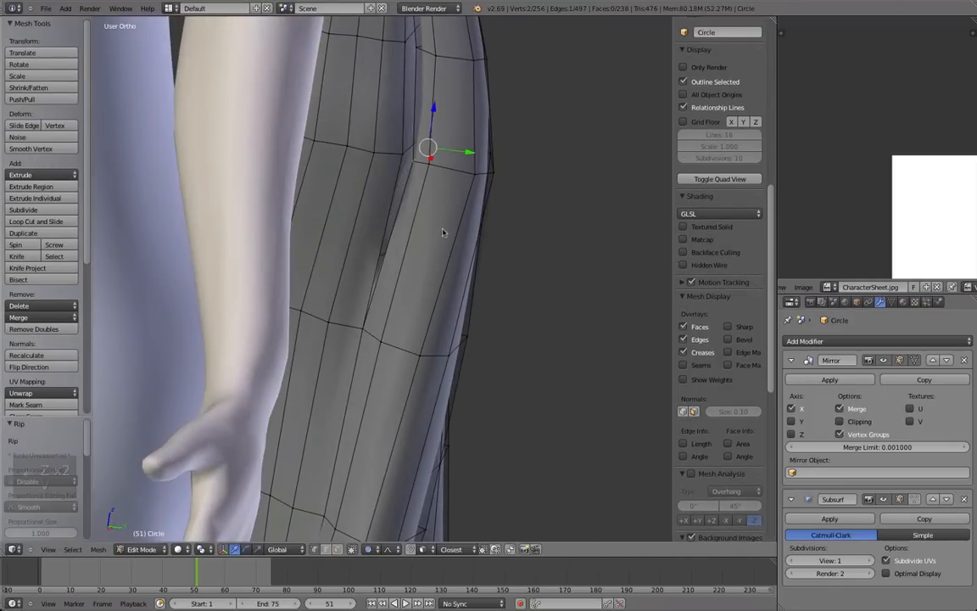
middle_drag(442, 229, 452, 238)
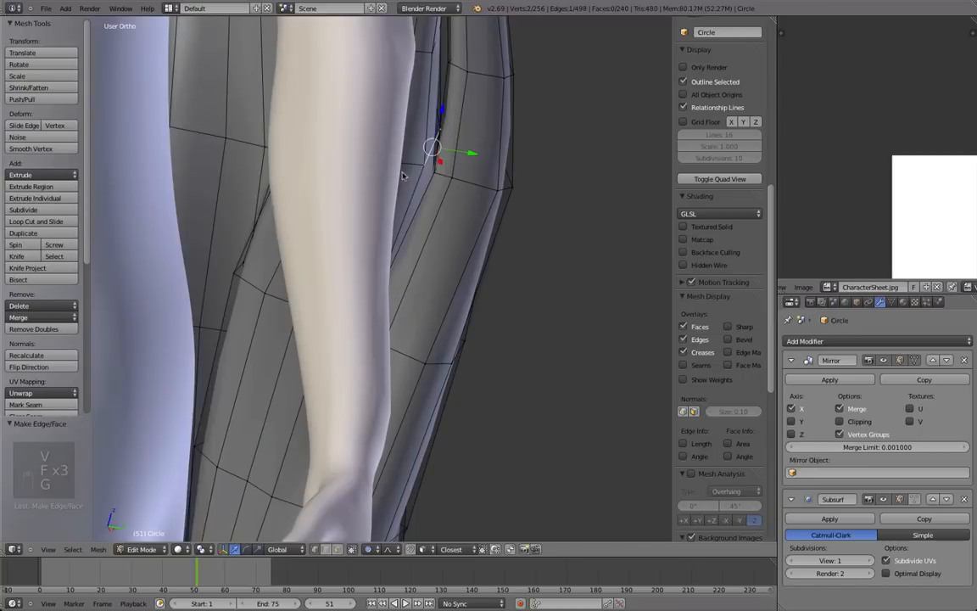
key(g)
right_click(439, 149)
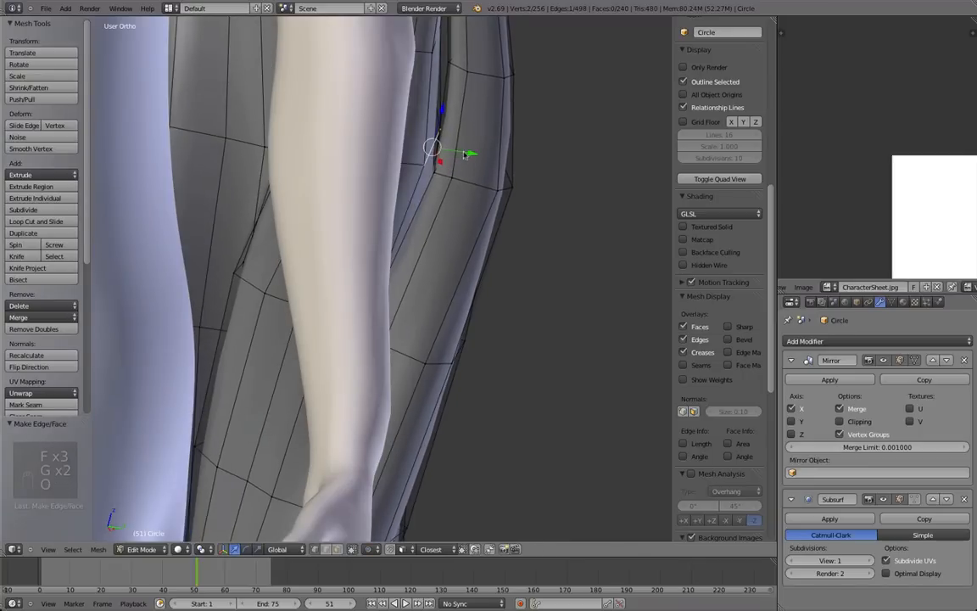
Step: Move the strand vertex beside the gap by X 0.017, Y 0.012, Z -0.007 to smooth the split
key(Tab)
middle_drag(452, 155, 310, 336)
scroll(311, 336, down, 3)
scroll(349, 283, up, 11)
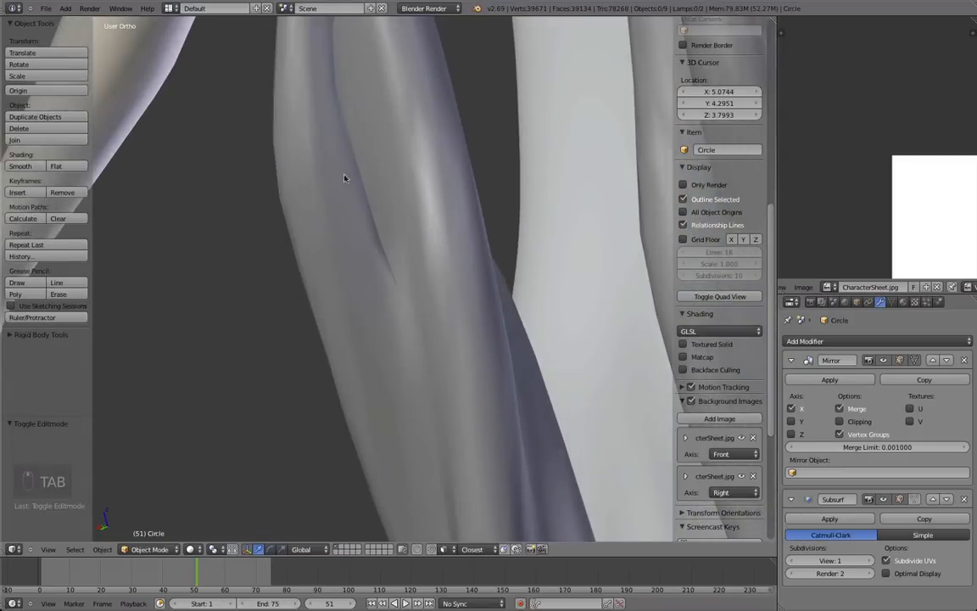
key(Tab)
right_click(360, 170)
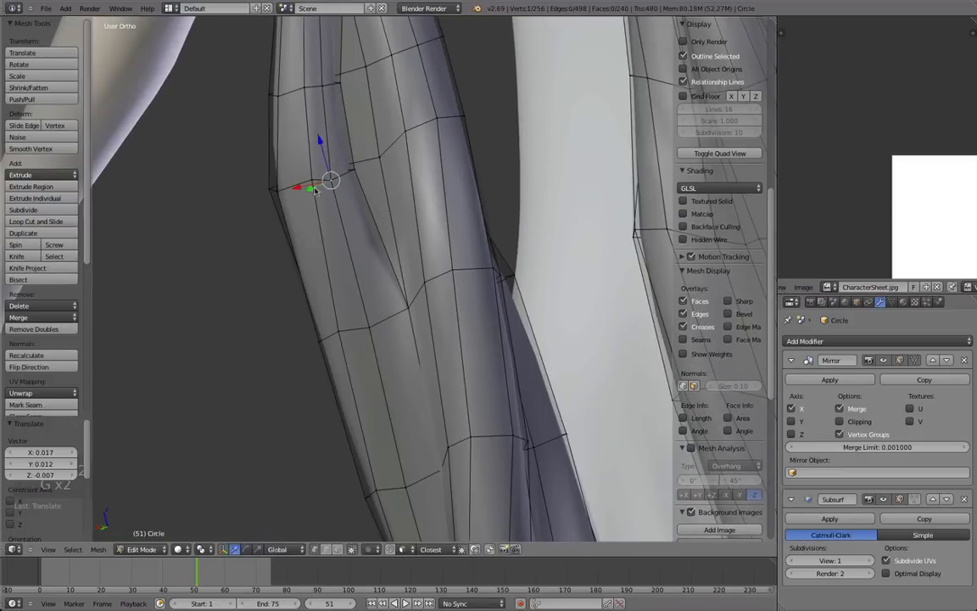
key(z)
Step: Hide the tool shelf and examine the ponytail's split from the front, beside the dress
scroll(283, 334, down, 6)
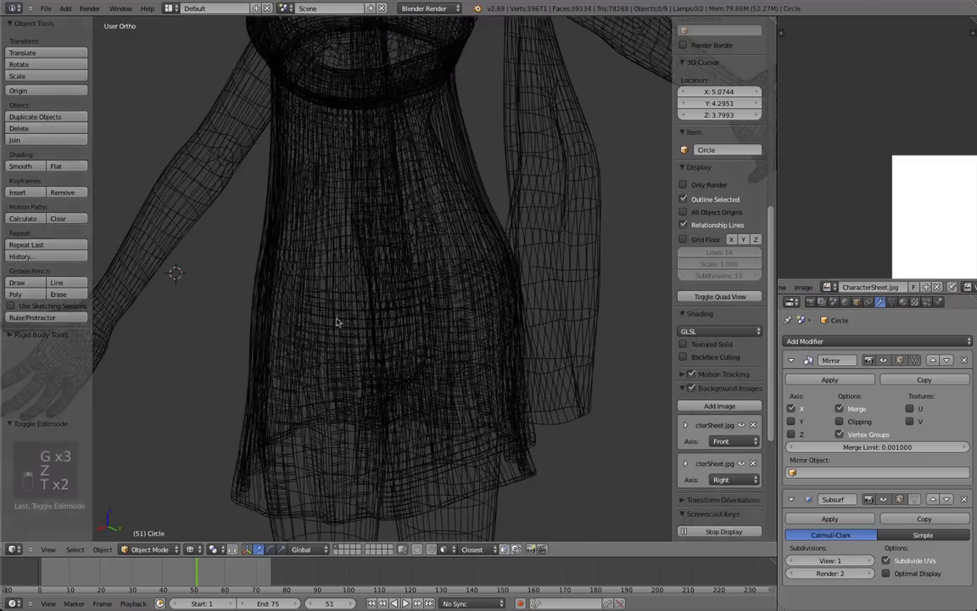
key(Tab)
key(t)
key(z)
scroll(439, 315, down, 2)
middle_drag(288, 328, 430, 282)
key(Tab)
scroll(398, 280, up, 5)
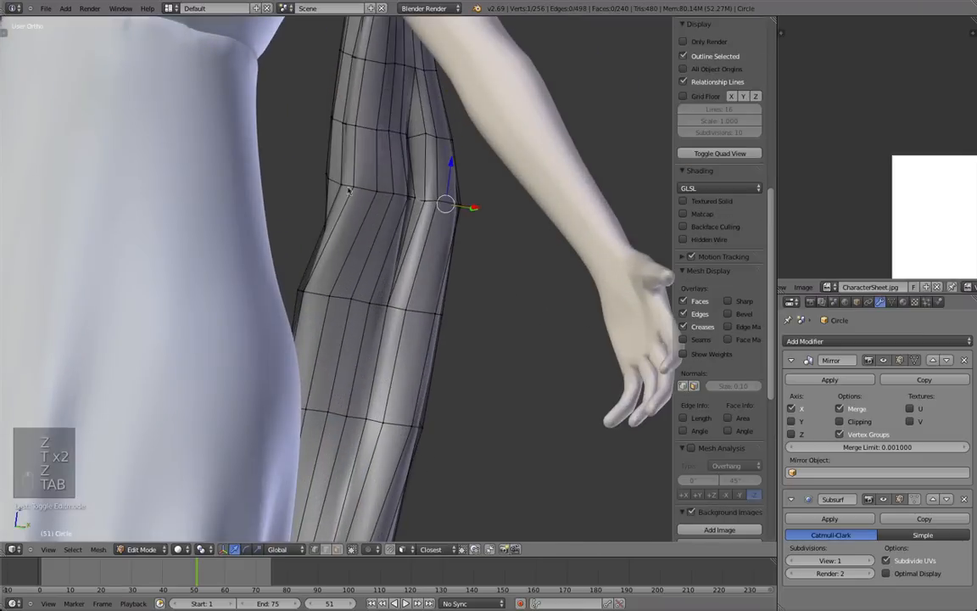
Step: Turn on proportional editing and move the two-vertex edge on the strand beside the gap with a proportional size of 0.32
shift+middle_drag(338, 176, 351, 217)
right_click(352, 233)
key(Tab)
scroll(342, 127, up, 1)
key(Tab)
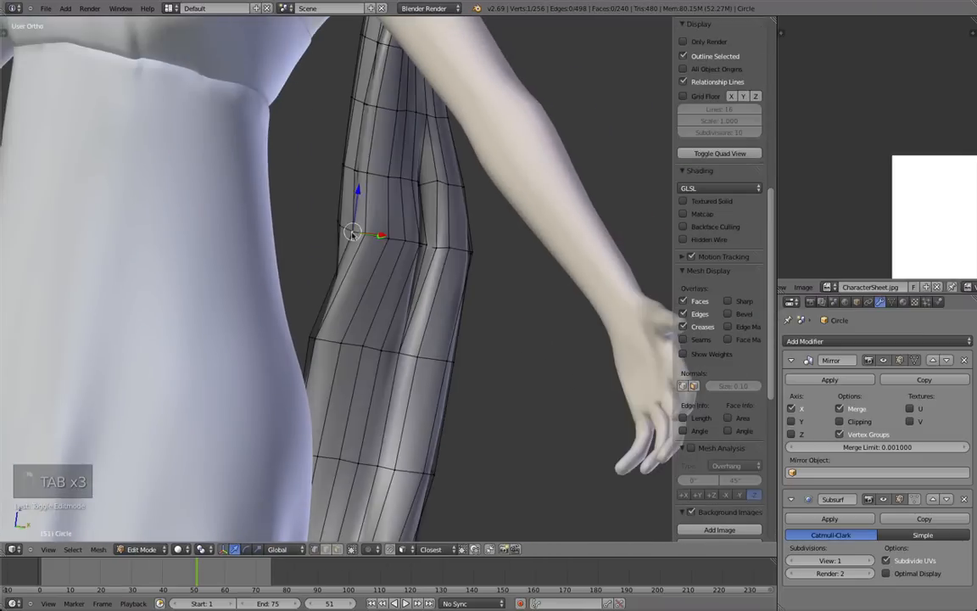
shift+right_click(370, 237)
middle_drag(373, 246, 409, 277)
key(o)
key(g)
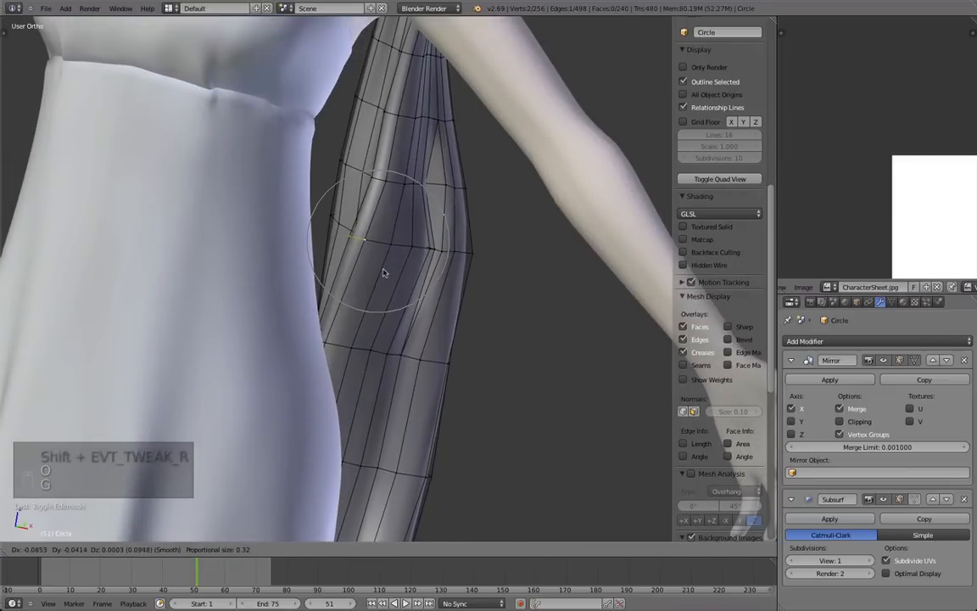
Step: Adjust single vertices around the ponytail's gap with proportional sizes of 0.32 and 0.22 to even out the strand's bend
key(Tab)
middle_drag(415, 262, 363, 222)
key(Tab)
key(g)
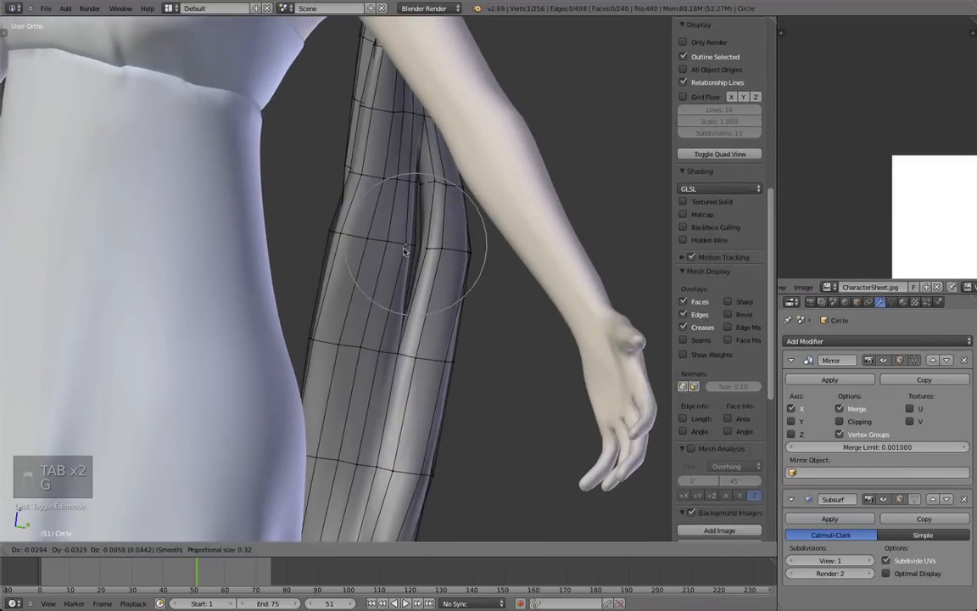
click(402, 251)
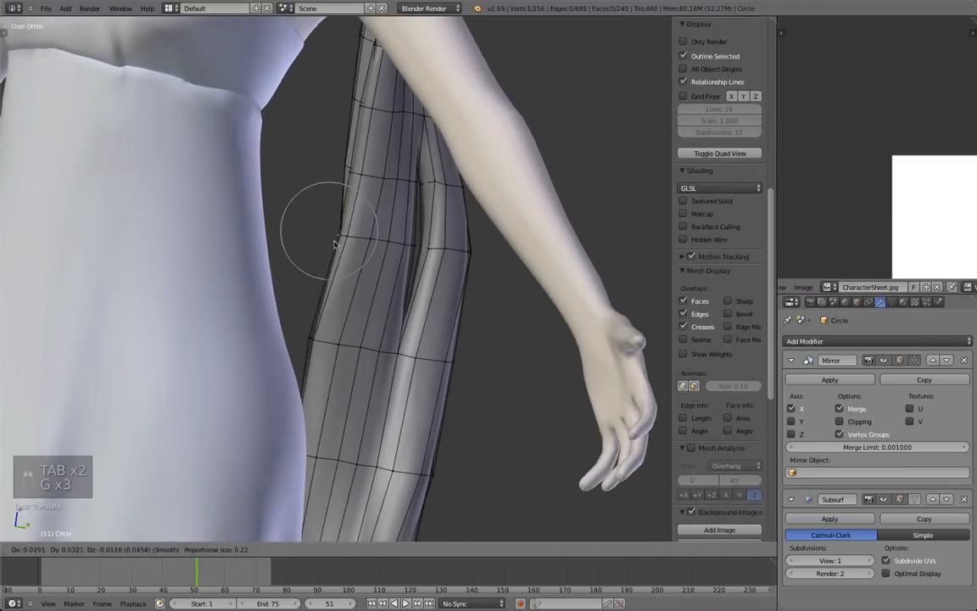
scroll(370, 247, down, 3)
middle_drag(263, 254, 393, 280)
key(Tab)
key(Tab)
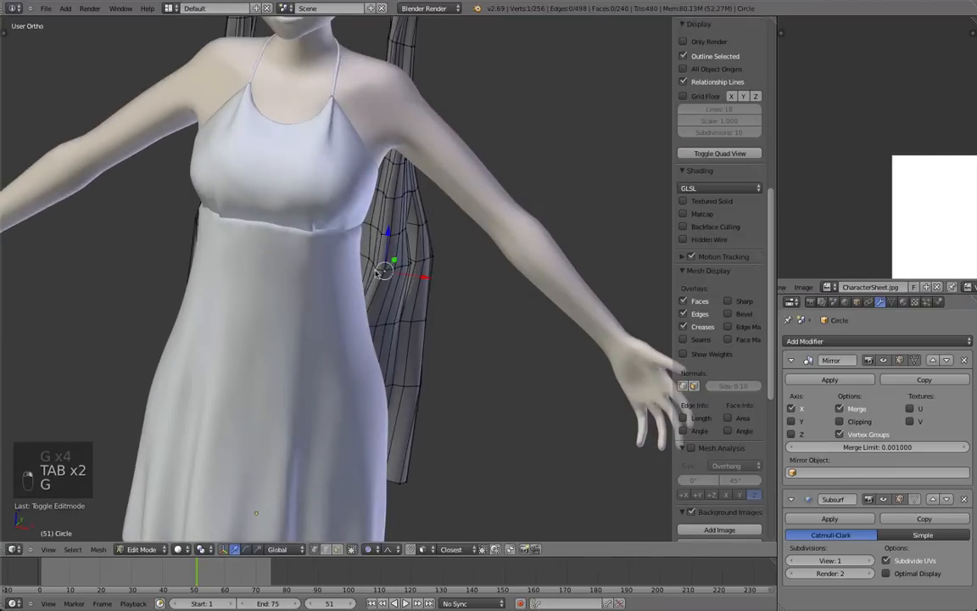
key(g)
key(Tab)
Step: Limit proportional editing to connected geometry and reposition the strand vertices at the back of the ponytail with a proportional size of 0.39
scroll(371, 271, down, 3)
middle_drag(370, 270, 323, 298)
scroll(323, 298, up, 3)
key(Tab)
scroll(363, 171, up, 3)
middle_drag(363, 171, 355, 167)
key(g)
click(354, 167)
key(g)
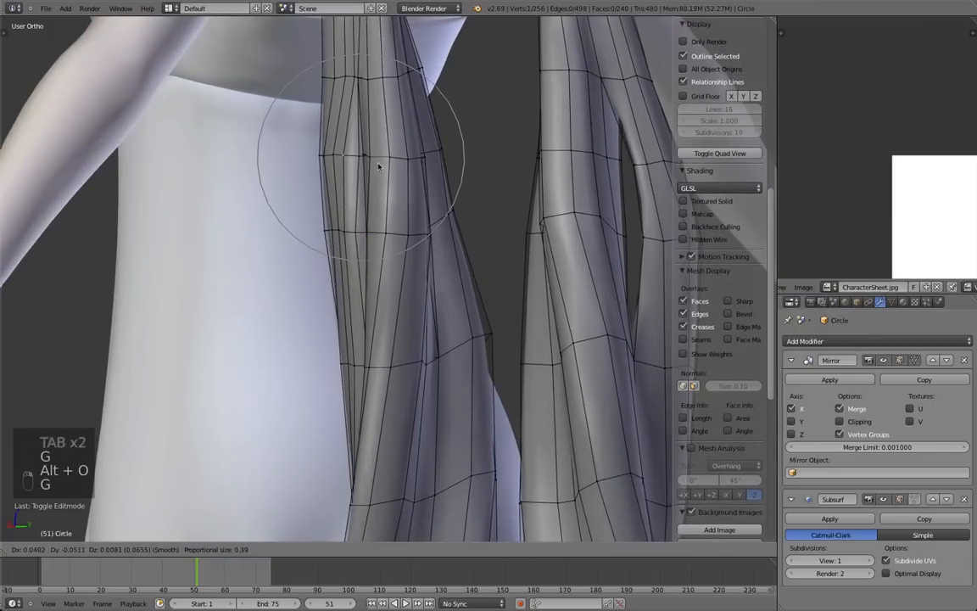
click(332, 160)
Step: Select the bands of faces around the ponytail's split and scale them up to about 1.03 with a proportional size of 0.35
key(Tab)
scroll(393, 207, down, 6)
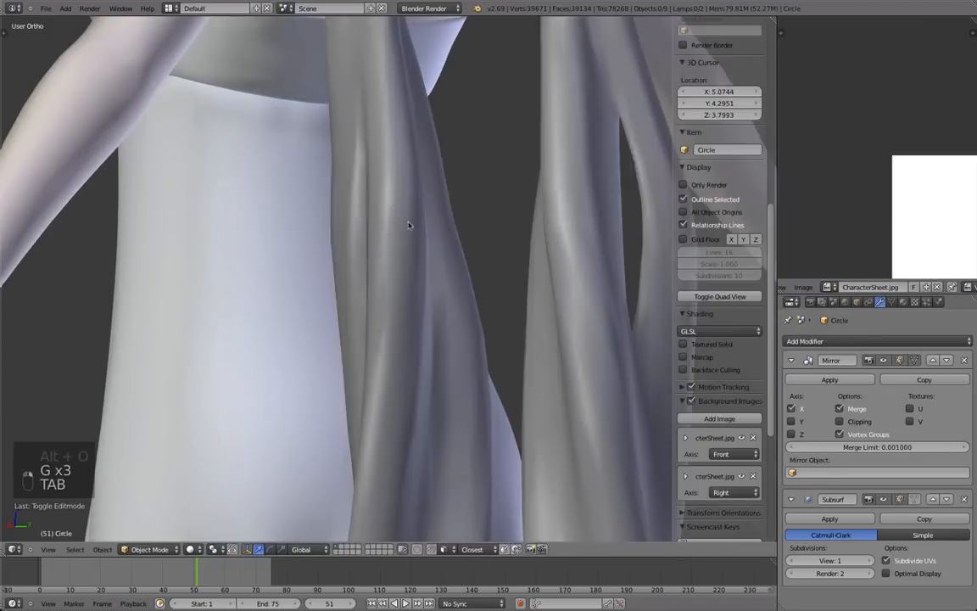
key(Tab)
middle_drag(408, 288, 449, 266)
key(z)
key(a)
key(b)
drag(441, 273, 277, 153)
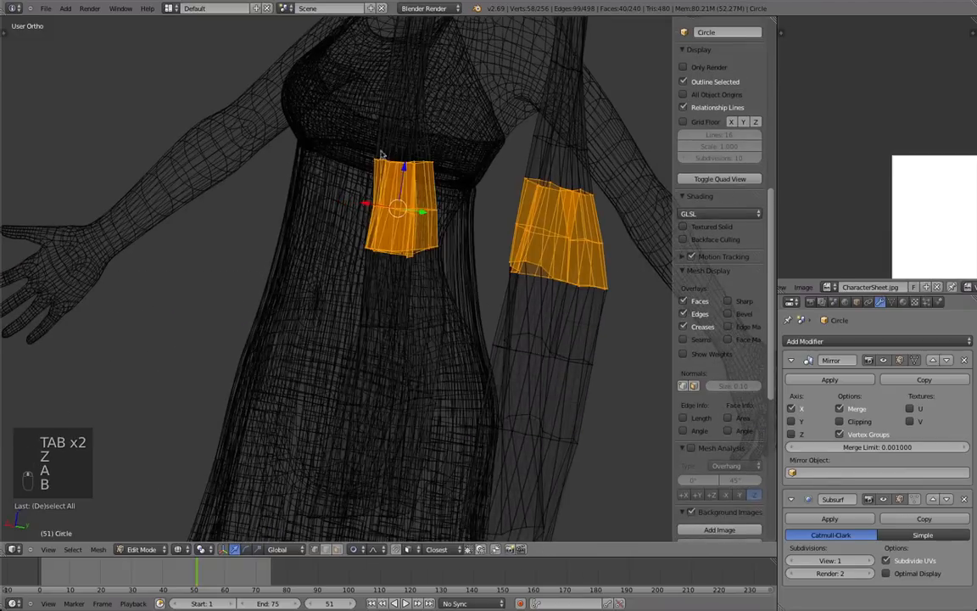
key(z)
key(q)
middle_drag(390, 212, 475, 263)
key(Tab)
scroll(488, 270, up, 5)
key(Tab)
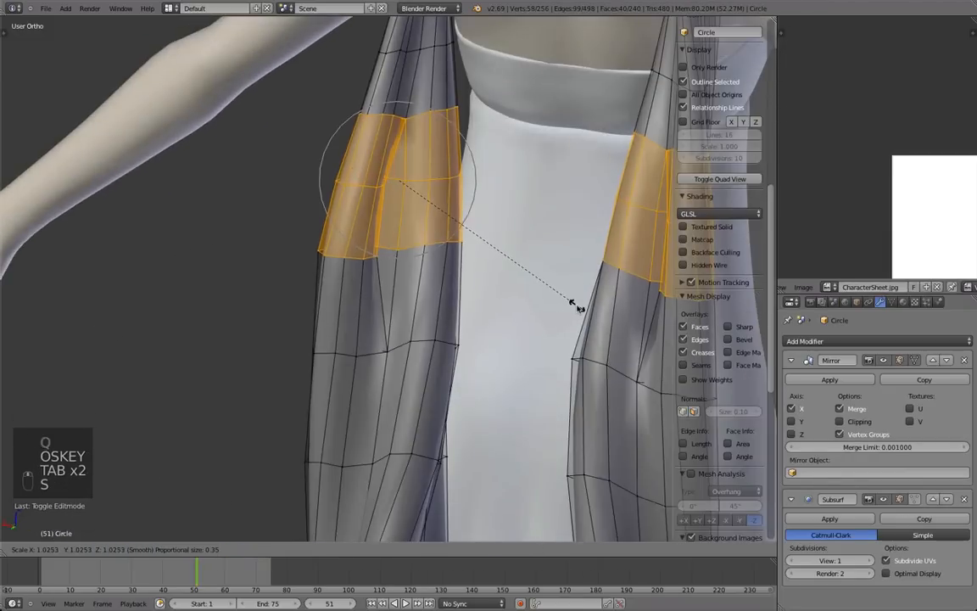
Step: Examine the widened ponytails on the smoothed mesh from several angles and at full length
key(Tab)
middle_drag(272, 310, 380, 323)
scroll(415, 327, down, 3)
scroll(475, 308, down, 3)
scroll(365, 278, up, 3)
scroll(322, 322, down, 3)
scroll(334, 372, up, 3)
middle_drag(334, 371, 312, 290)
scroll(370, 394, down, 3)
scroll(425, 301, up, 5)
Step: Rotate the ponytail's lowest edge loop to turn the strand's end, checking it against the front reference
key(Tab)
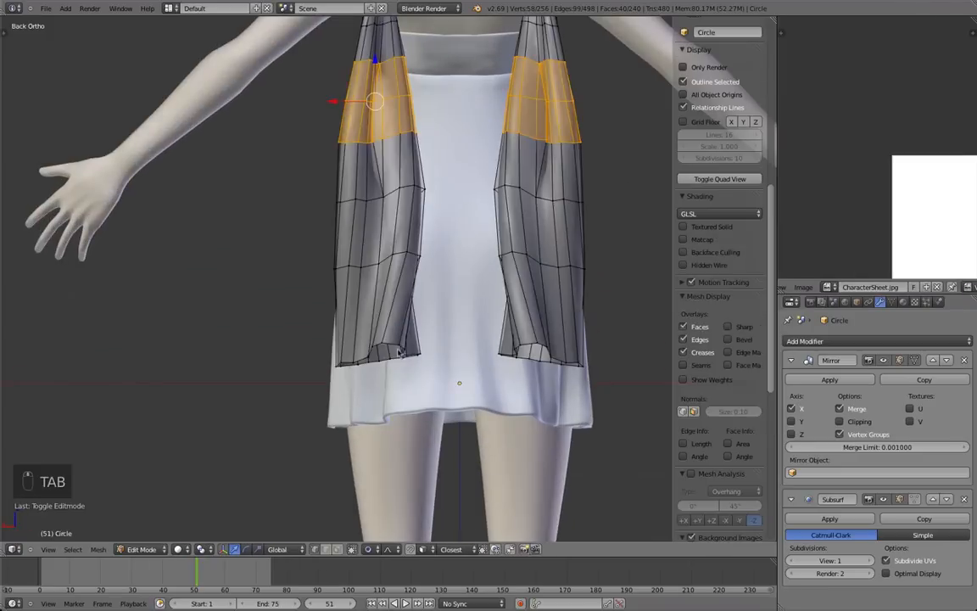
scroll(526, 321, down, 8)
middle_drag(331, 297, 484, 272)
key(KP_5)
key(KP_5)
scroll(443, 301, up, 6)
key(r)
key(r)
scroll(295, 248, down, 5)
middle_drag(294, 249, 568, 262)
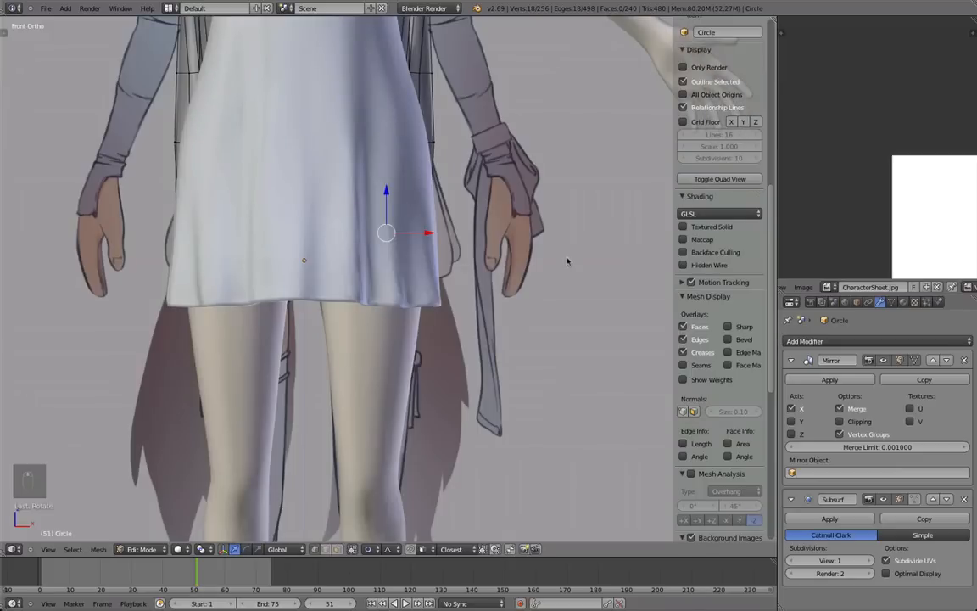
Step: Try to connect two separate ponytail vertices with a new edge, and undo it
middle_drag(513, 258, 414, 308)
key(z)
key(z)
right_click(343, 179)
shift+right_click(321, 228)
key(f)
scroll(364, 223, up, 2)
key(super+z)
Step: Clear the selection and compare the ponytail's shape and length with the side reference and from behind
scroll(415, 308, down, 3)
key(a)
middle_drag(297, 180, 410, 351)
scroll(410, 263, up, 1)
scroll(399, 310, down, 6)
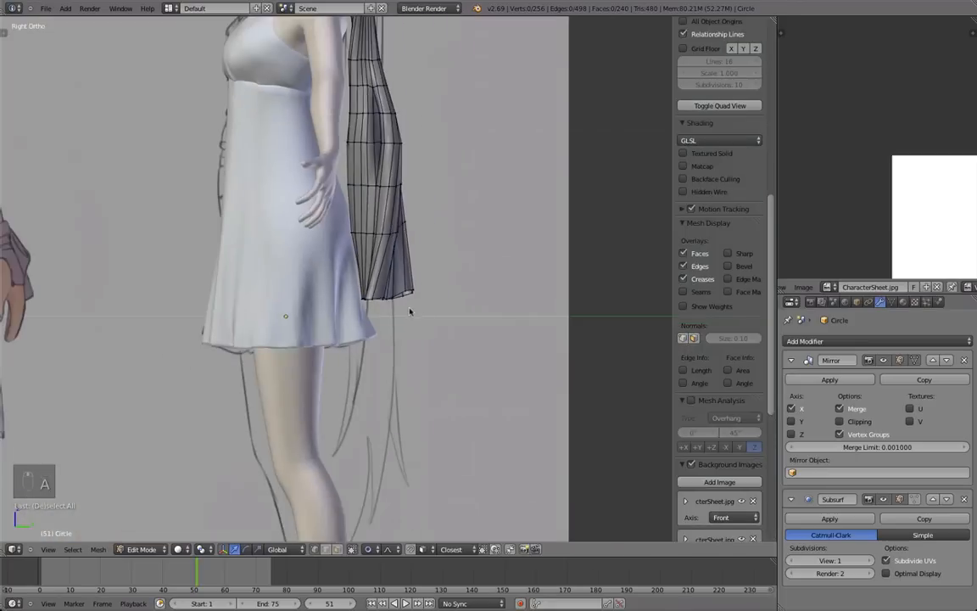
scroll(412, 311, down, 2)
middle_drag(416, 308, 425, 312)
scroll(394, 356, up, 3)
middle_drag(394, 356, 425, 297)
scroll(425, 296, up, 1)
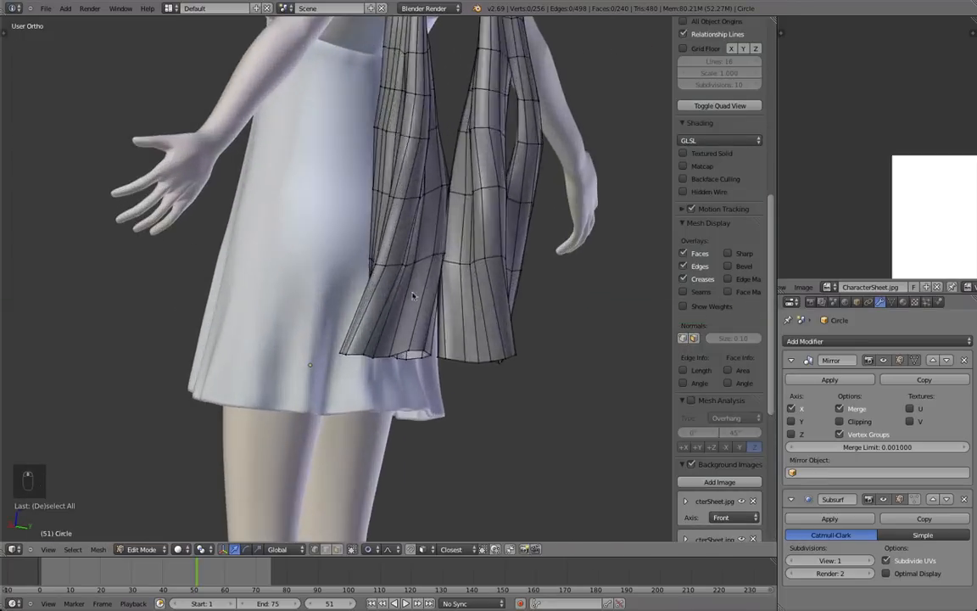
Step: Move the upper strand vertices behind the shoulder with a proportional size of 0.51 to smooth the twist
key(Tab)
scroll(504, 331, down, 3)
scroll(484, 429, up, 4)
key(Tab)
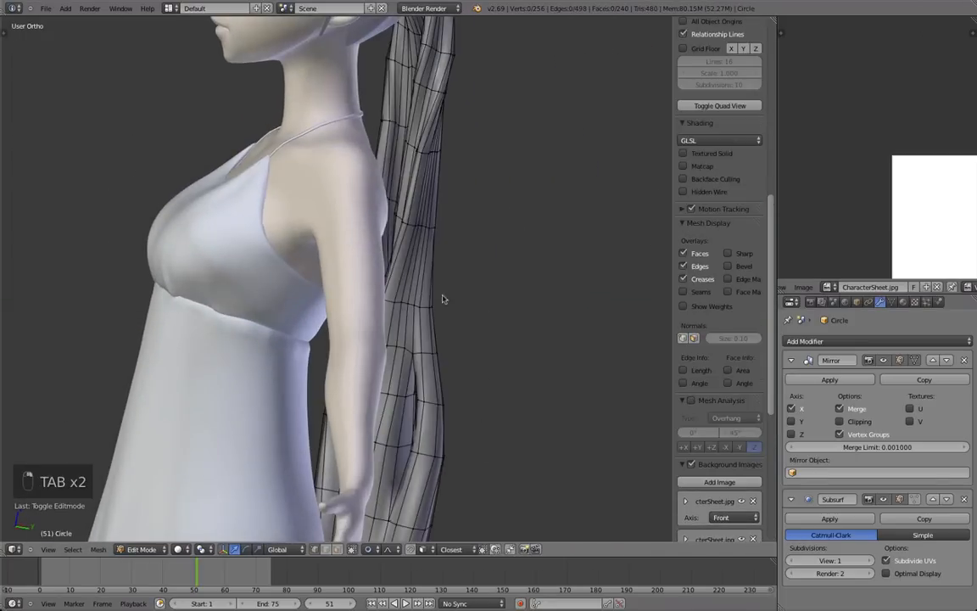
key(g)
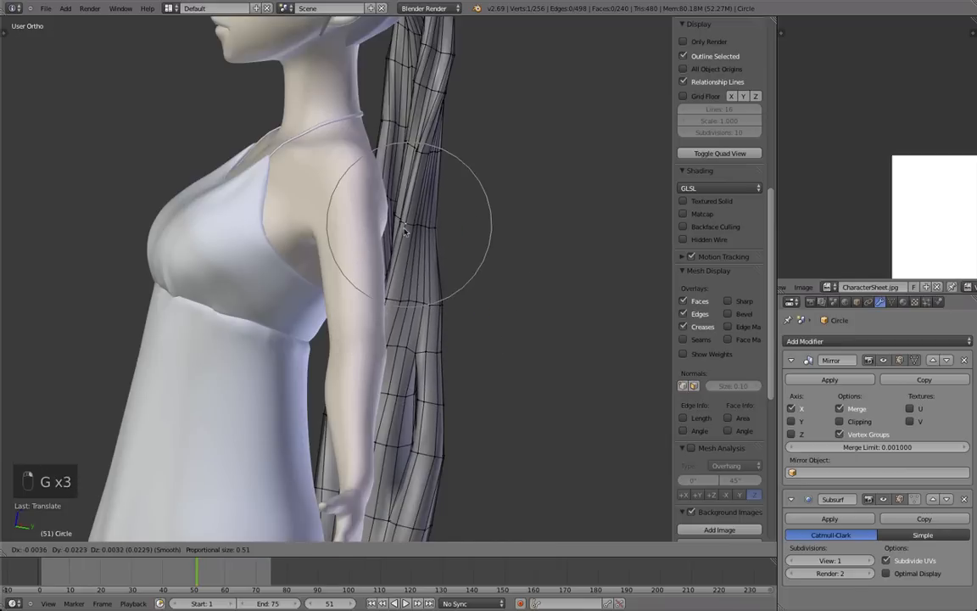
Step: Reposition strand vertices on the ponytail's outer side from behind with a proportional size of 0.47
key(Tab)
scroll(389, 333, down, 3)
middle_drag(389, 333, 272, 319)
middle_drag(449, 354, 310, 339)
key(Tab)
shift+middle_drag(355, 390, 422, 405)
shift+right_click(374, 412)
scroll(396, 390, up, 1)
key(g)
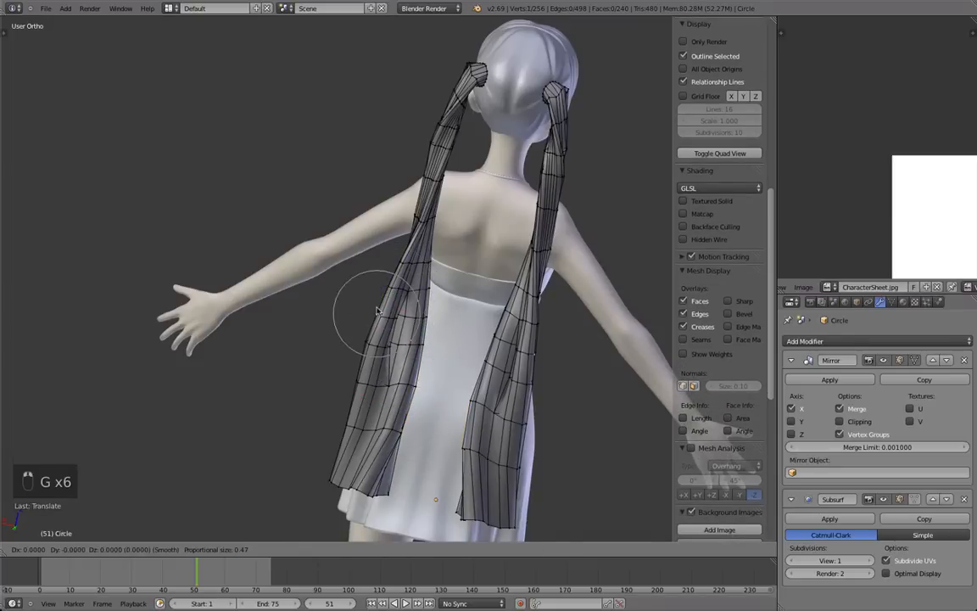
click(365, 347)
Step: Slide the lengthwise edge loop along the ponytail's strand to even out the edge spacing
middle_drag(365, 348, 384, 226)
scroll(383, 226, up, 2)
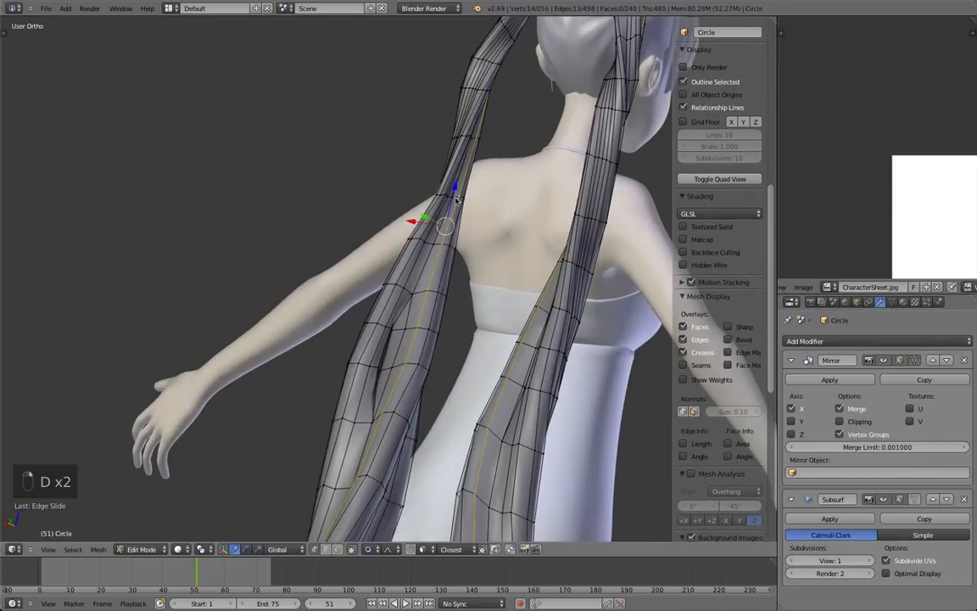
middle_drag(491, 207, 436, 238)
key(minus)
middle_drag(436, 318, 602, 371)
Step: Scale the ponytail's rings behind the shoulder and move them with a proportional size of 0.47 to smooth the curve
scroll(532, 381, down, 8)
middle_drag(532, 381, 543, 371)
key(s)
key(s)
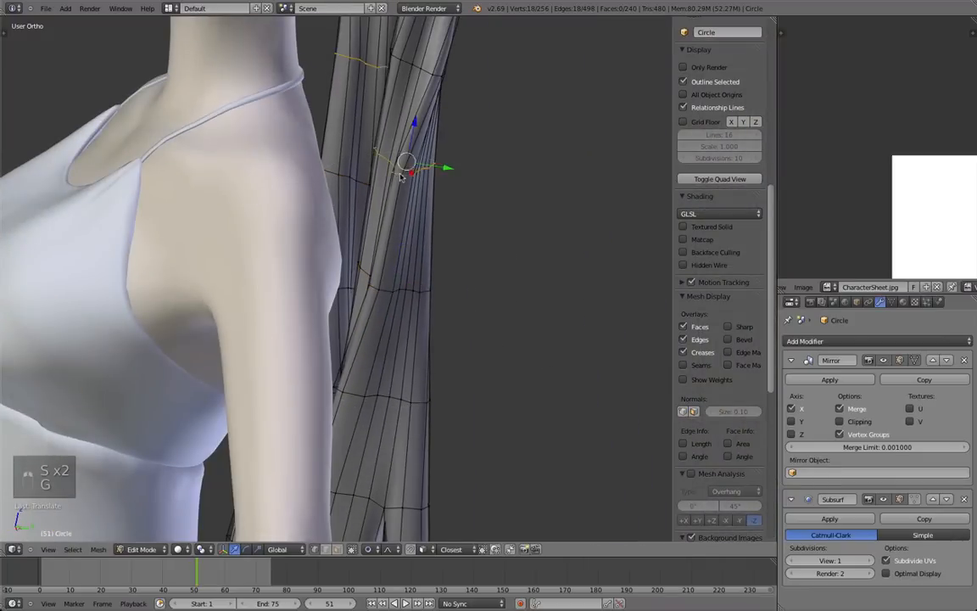
key(g)
click(428, 75)
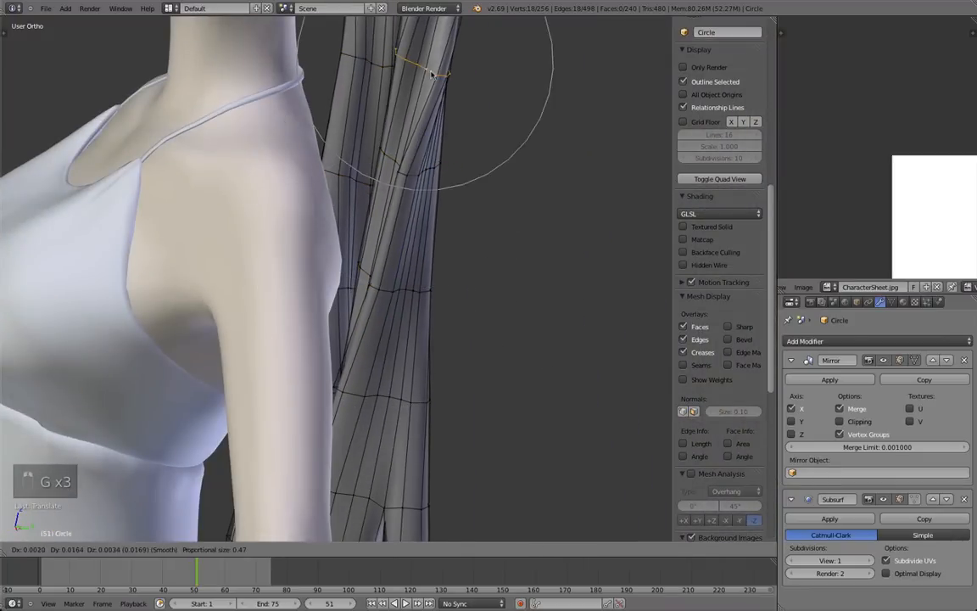
Step: Move the inner-edge vertices of the ponytail beside the neck with a proportional size of 0.47
scroll(431, 75, down, 6)
key(Tab)
middle_drag(643, 323, 183, 270)
scroll(388, 244, up, 4)
key(Tab)
key(g)
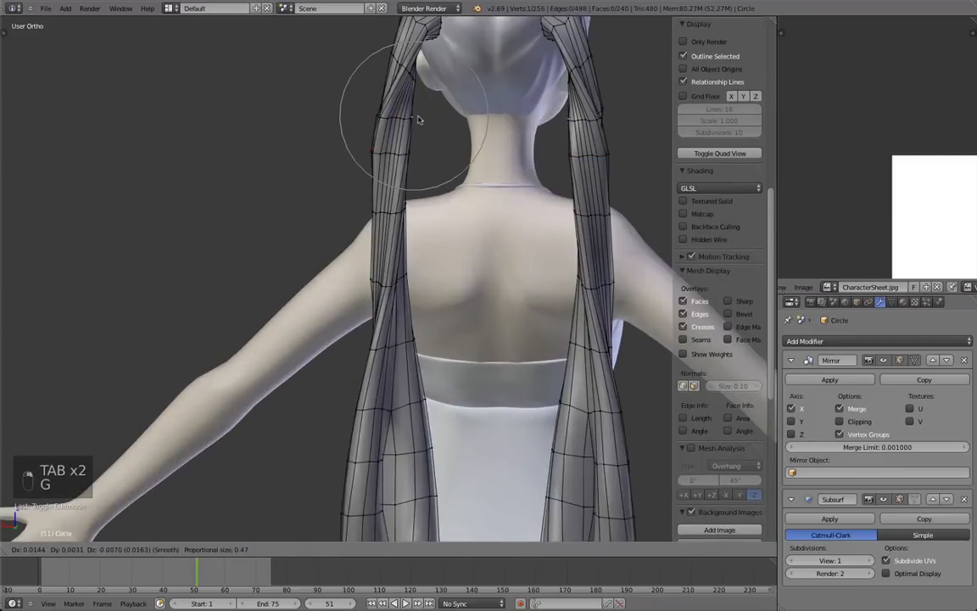
click(412, 162)
Step: Move the twisted strand's vertex behind the shoulder from the side view with a proportional size of 0.39
key(Tab)
scroll(351, 222, down, 4)
middle_drag(351, 222, 482, 297)
scroll(482, 297, down, 1)
middle_drag(365, 365, 343, 414)
scroll(389, 257, up, 5)
key(Tab)
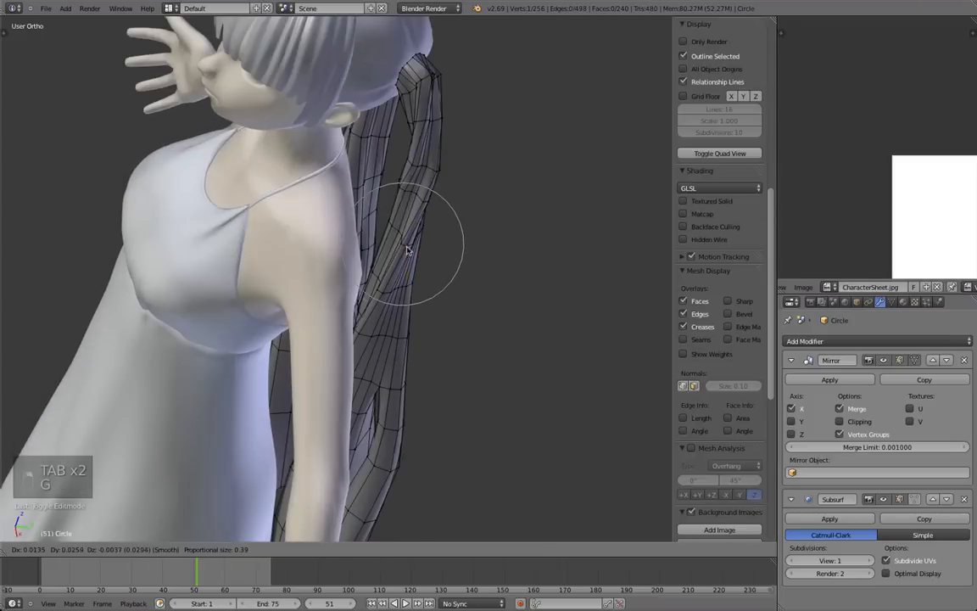
key(Tab)
Step: Examine the smoothed ponytails around the whole character from the front, side and back
scroll(404, 169, down, 5)
middle_drag(404, 170, 317, 259)
scroll(317, 259, down, 3)
middle_drag(577, 293, 425, 364)
key(a)
key(a)
key(a)
middle_drag(357, 373, 397, 328)
scroll(362, 386, up, 1)
scroll(440, 299, down, 3)
scroll(389, 342, up, 4)
middle_drag(406, 374, 307, 375)
scroll(307, 375, up, 3)
scroll(307, 375, down, 4)
middle_drag(362, 225, 391, 367)
scroll(278, 306, up, 4)
middle_drag(278, 306, 301, 199)
scroll(410, 311, down, 3)
middle_drag(410, 311, 367, 327)
Step: Switch the viewport to textured shading and examine the full character with the ponytails
key(alt+z)
scroll(365, 325, up, 2)
middle_drag(414, 297, 512, 281)
scroll(425, 306, down, 3)
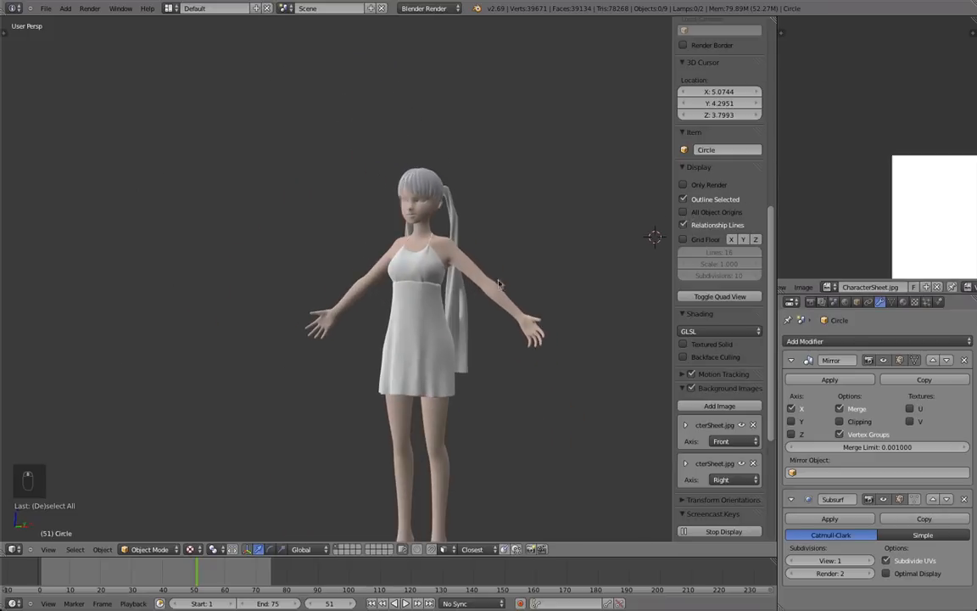